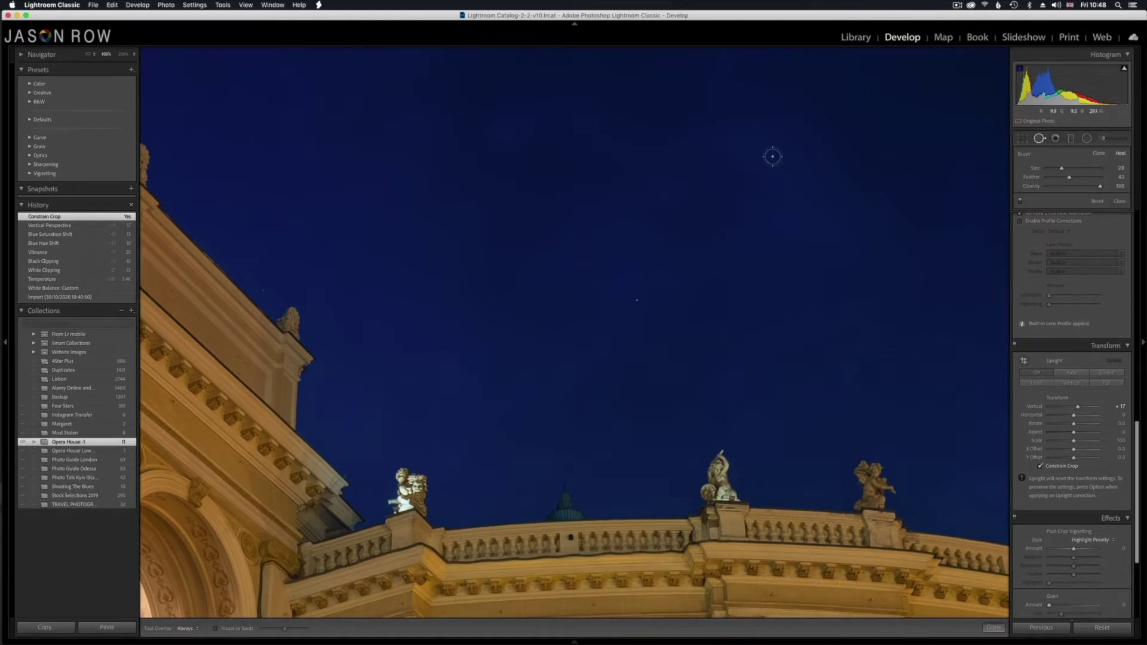
Step: Resize the Spot Removal brush and heal the small bright spot in the night sky above the building
scroll(772, 157, "down", 2)
scroll(772, 156, "up", 7)
scroll(772, 156, "up", 6)
scroll(772, 157, "down", 9)
scroll(772, 157, "down", 3)
scroll(676, 213, "up", 1)
left_click(637, 299)
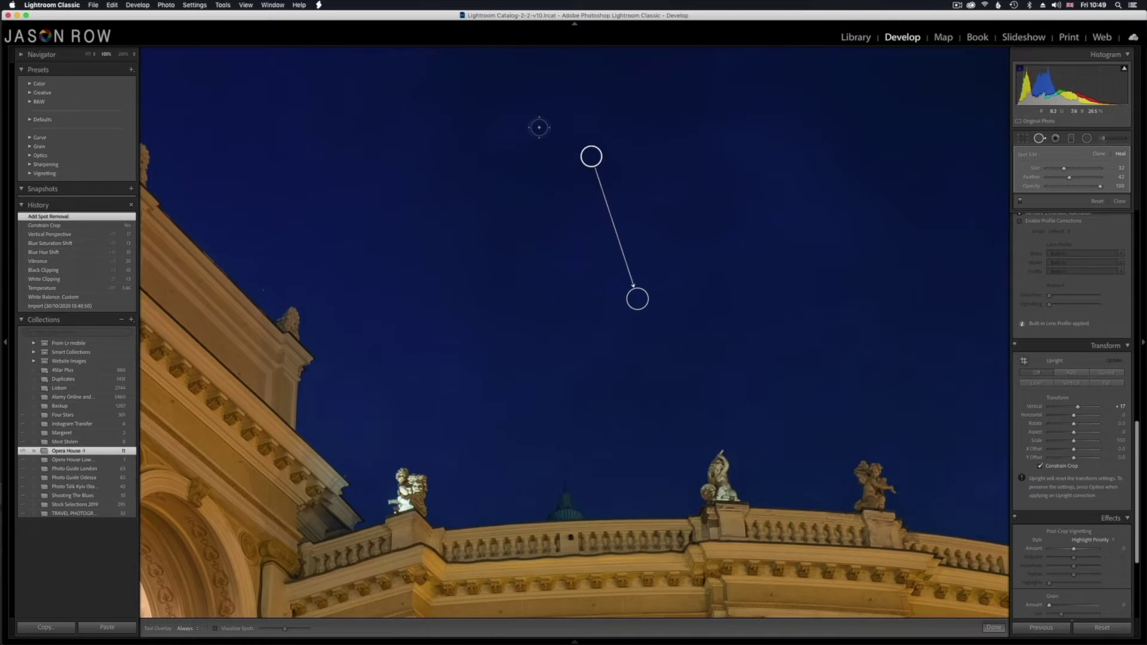
left_click(991, 627)
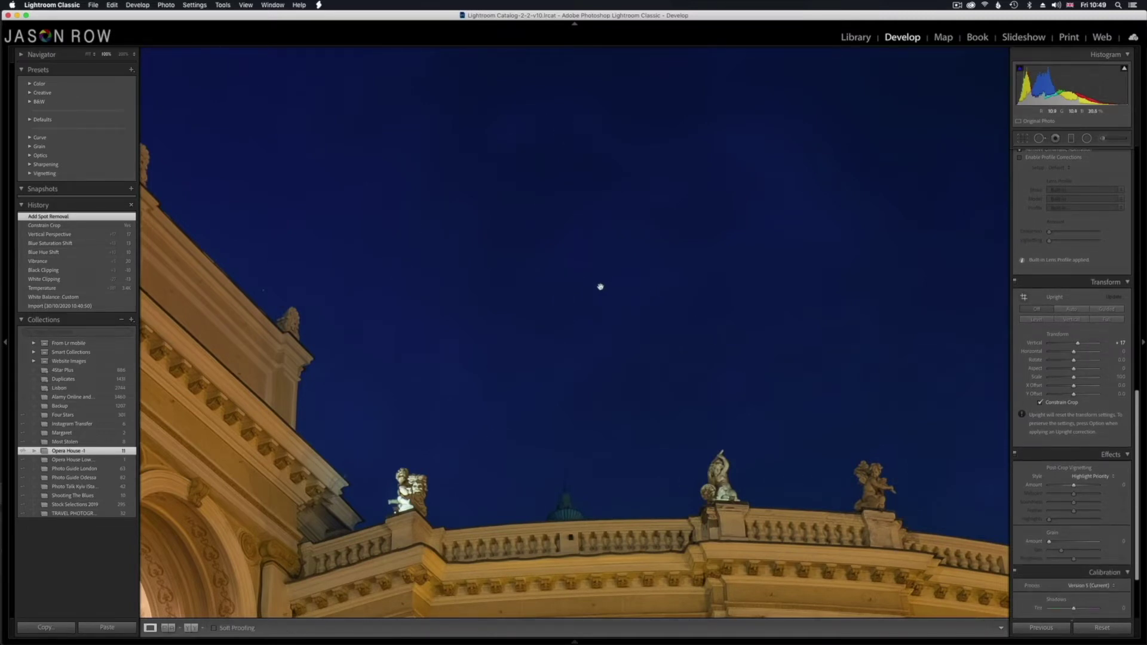
Step: View the whole edited opera house photo at fit size and in full screen
left_click(712, 264)
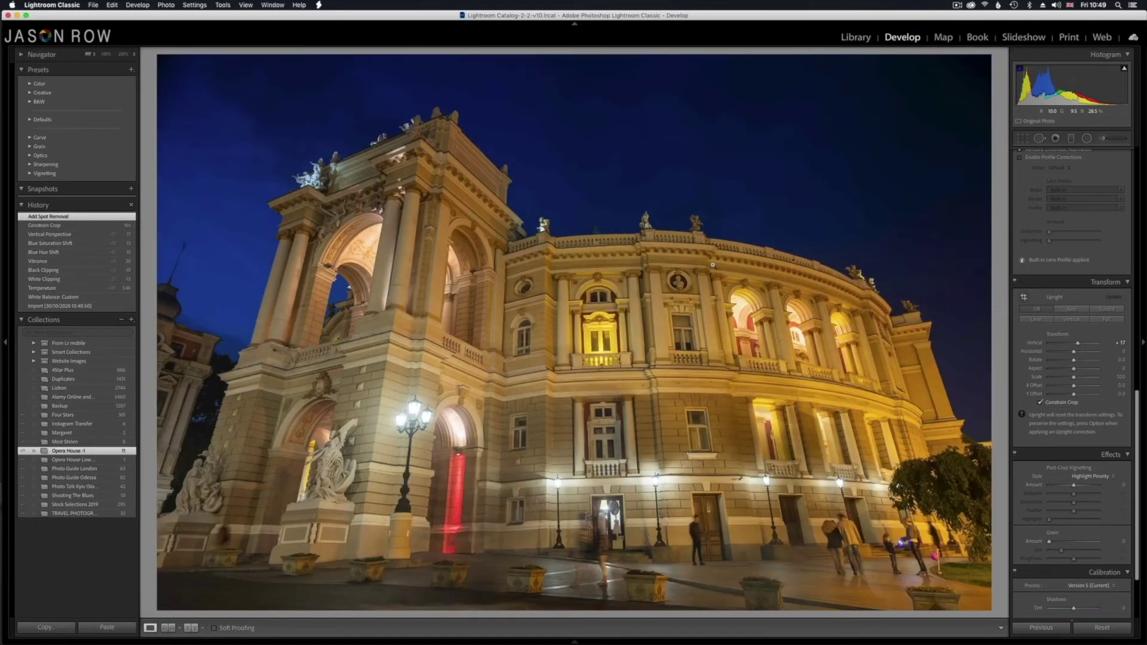
key("f")
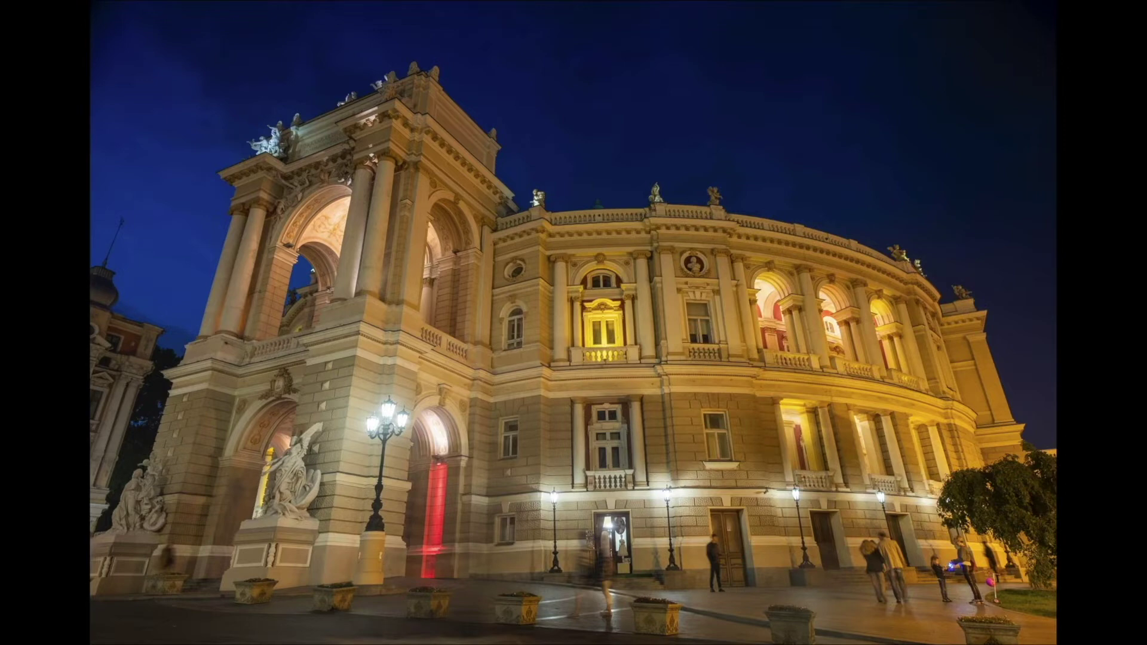
key("f")
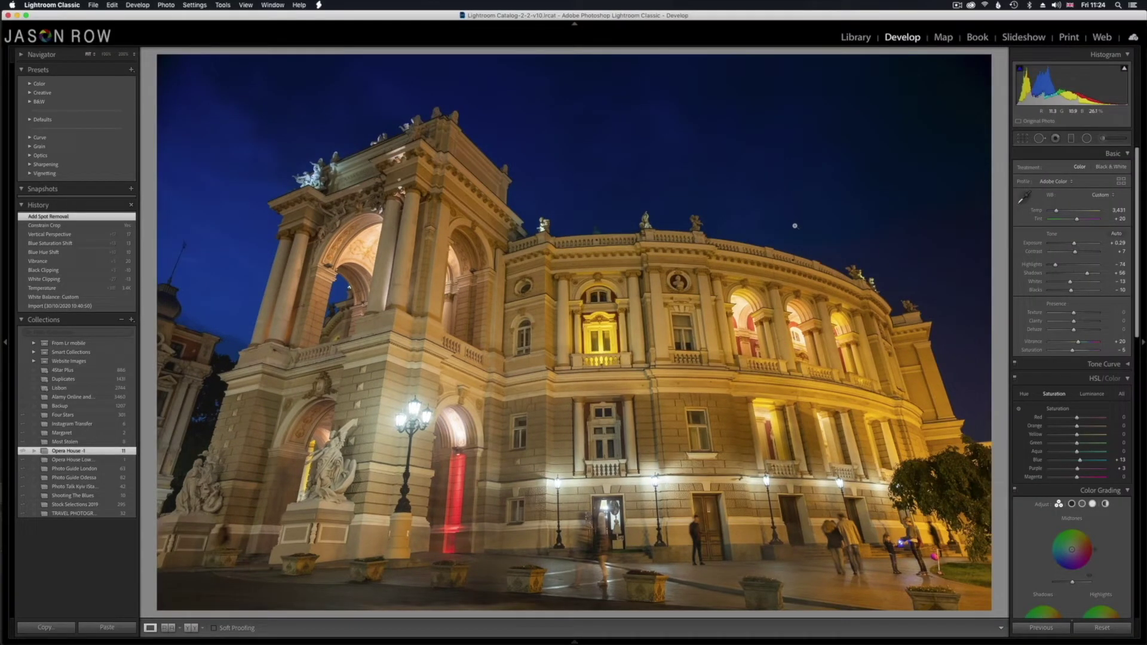
Step: Open photo 11 of the Opera House collection, the frontal view with bright light trails, in the Develop module
left_click(860, 38)
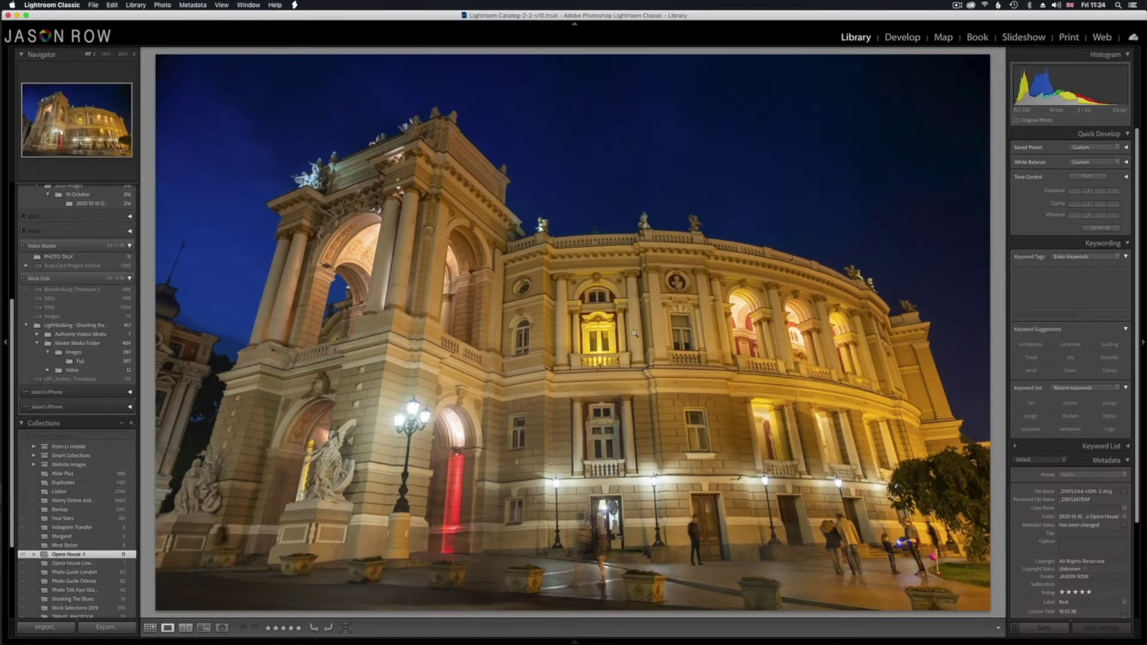
key("g")
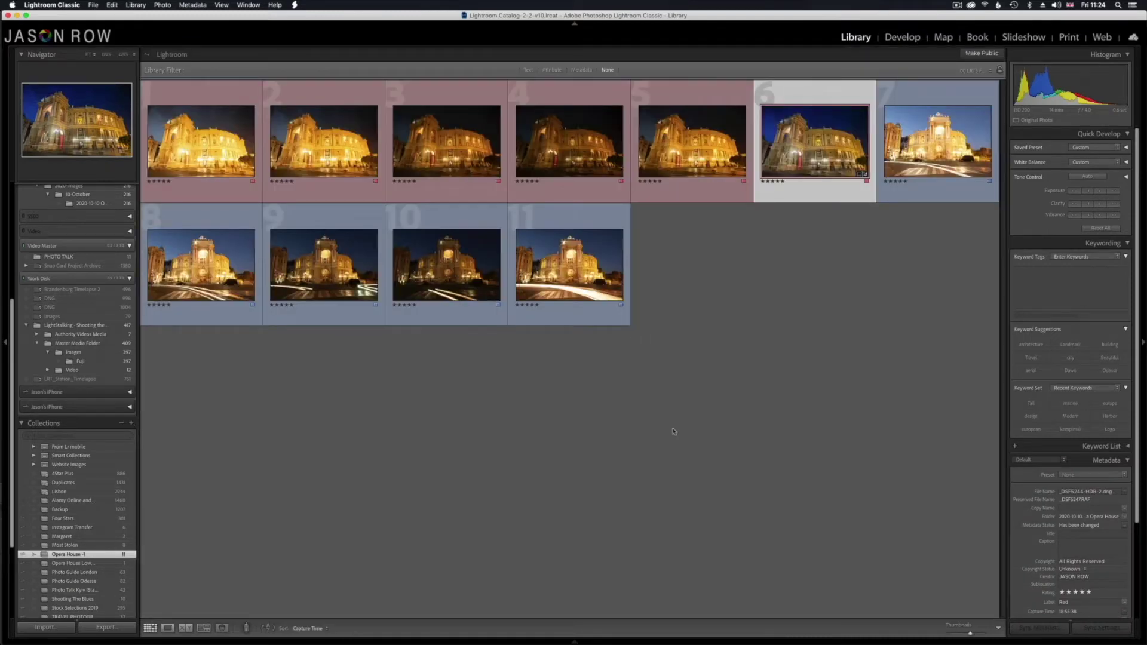
key("Right")
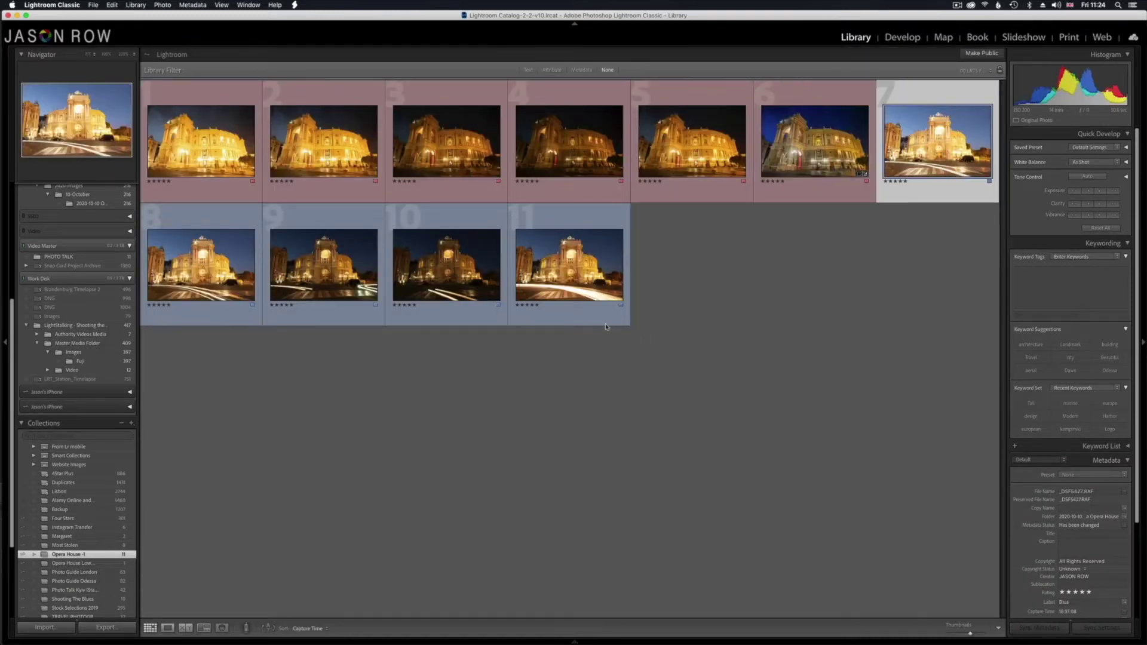
left_click(570, 296)
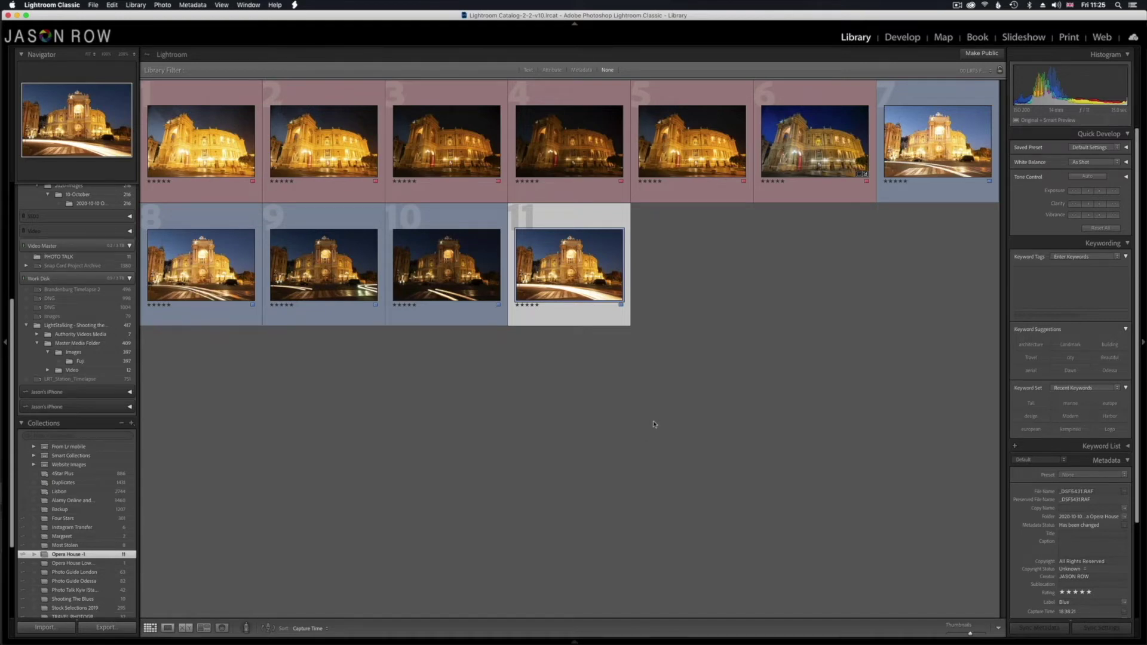
left_click(654, 420)
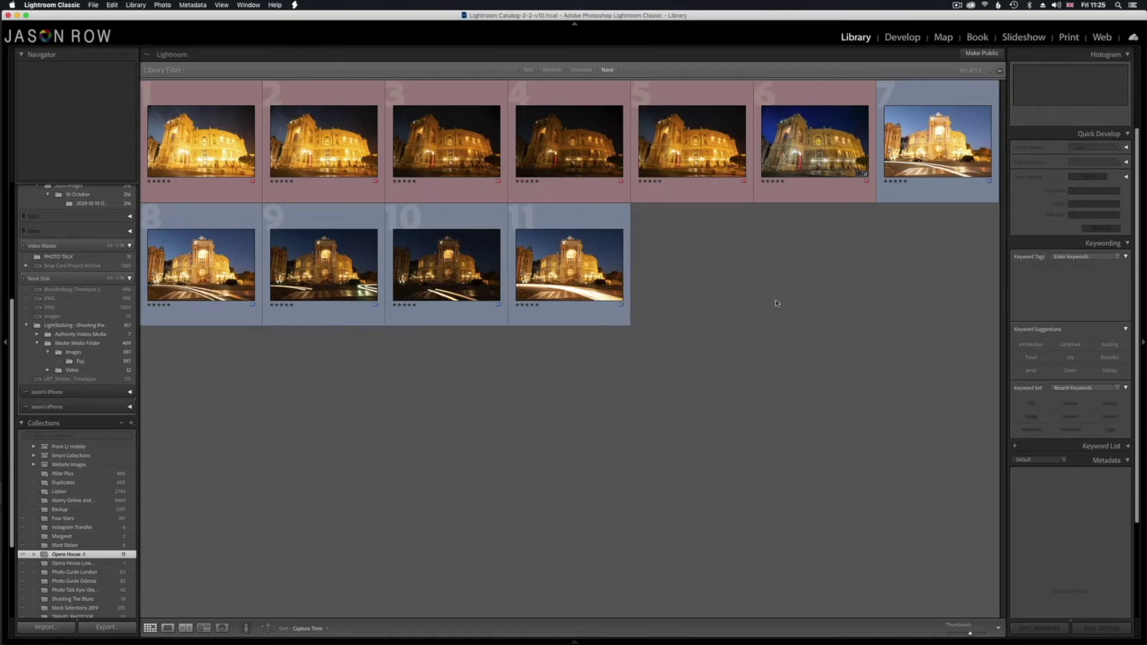
double_click(569, 264)
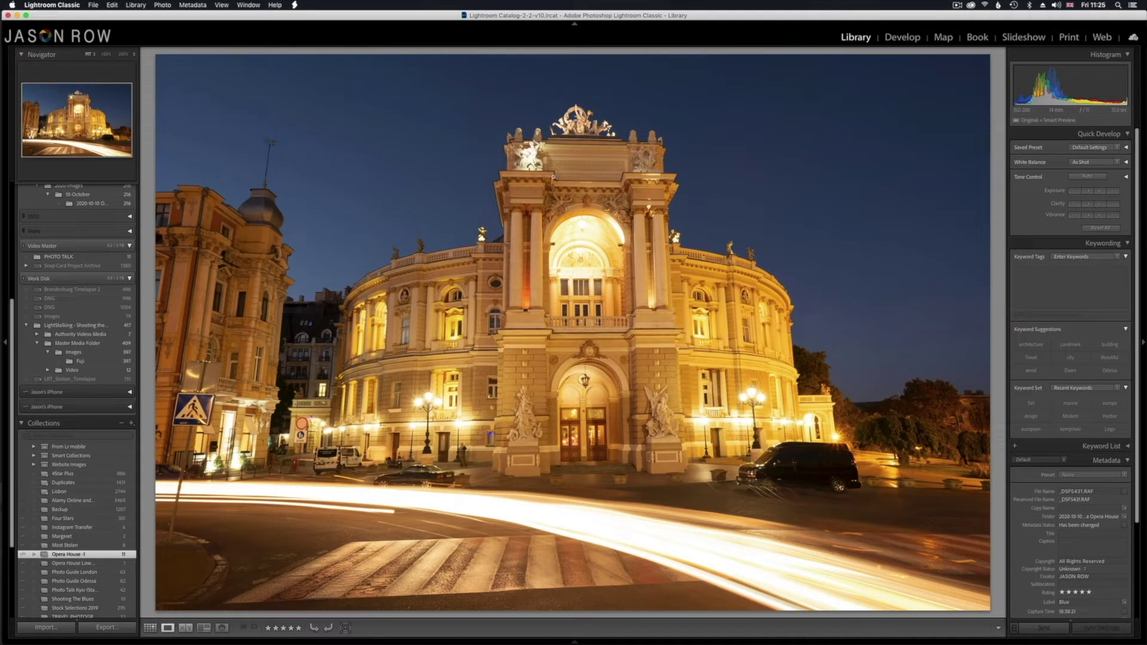
left_click(902, 37)
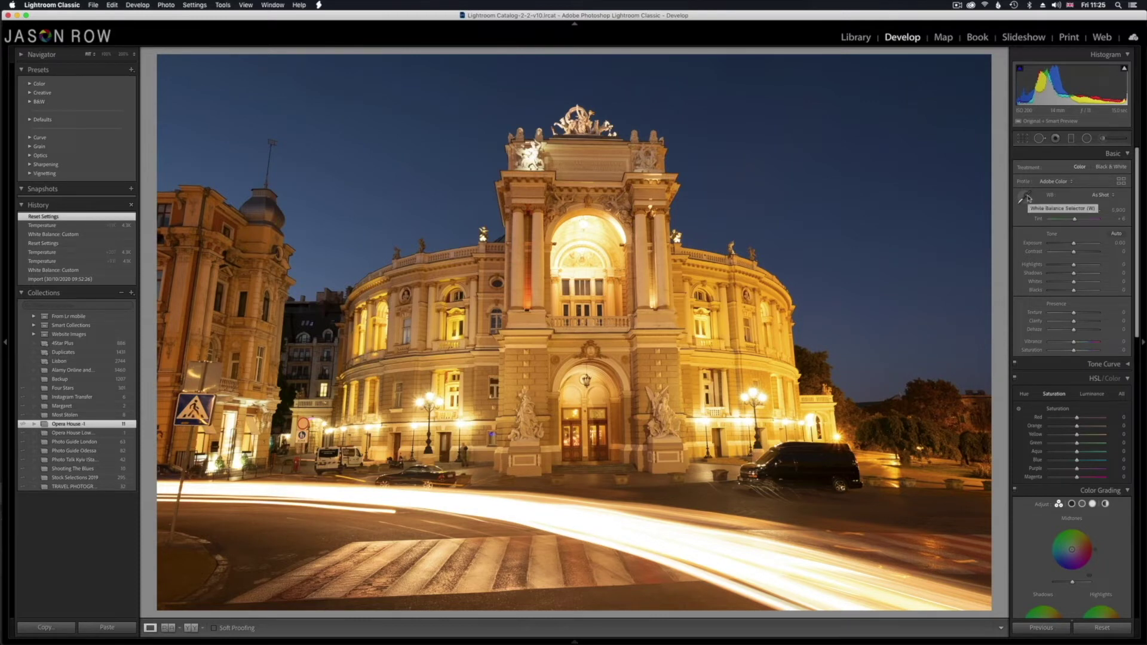
Step: Set the white balance from a neutral sample on the dark road surface, with the temperature warmed to 4,171
left_click(1025, 197)
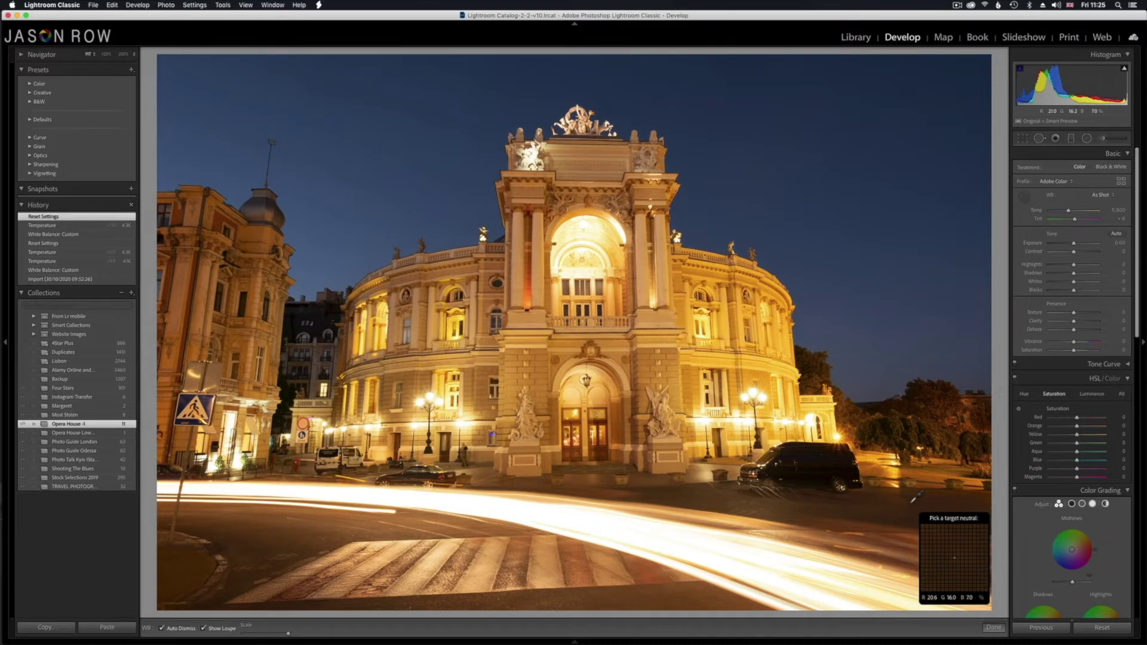
left_click(911, 502)
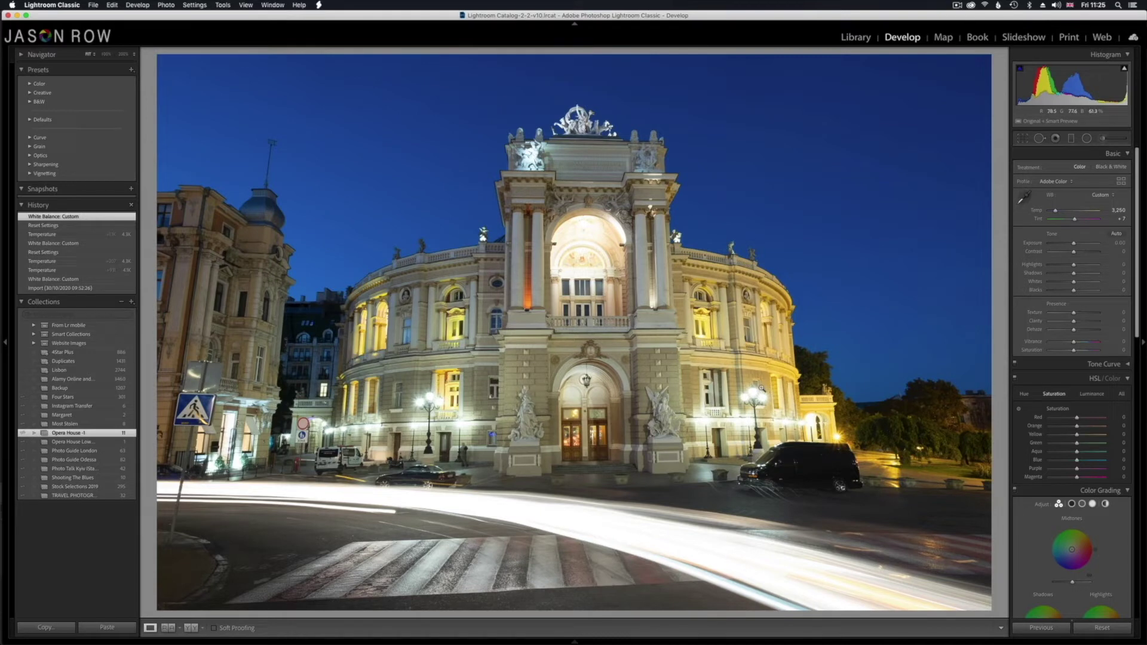
left_click_drag(1055, 211, 1056, 212)
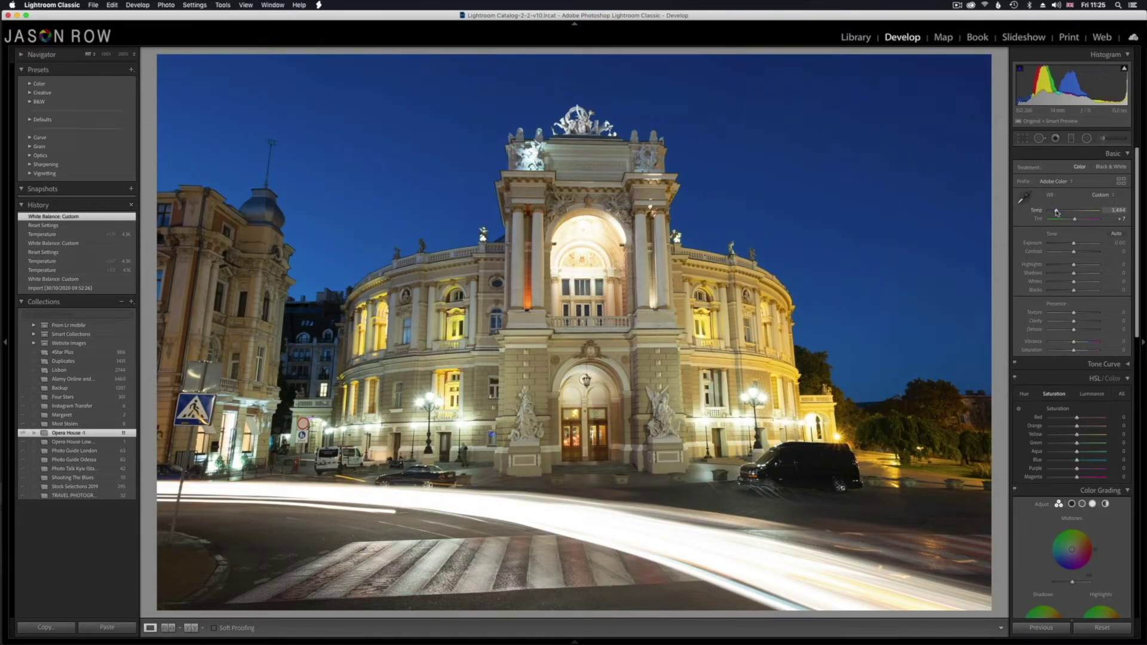
left_click_drag(1057, 212, 1059, 212)
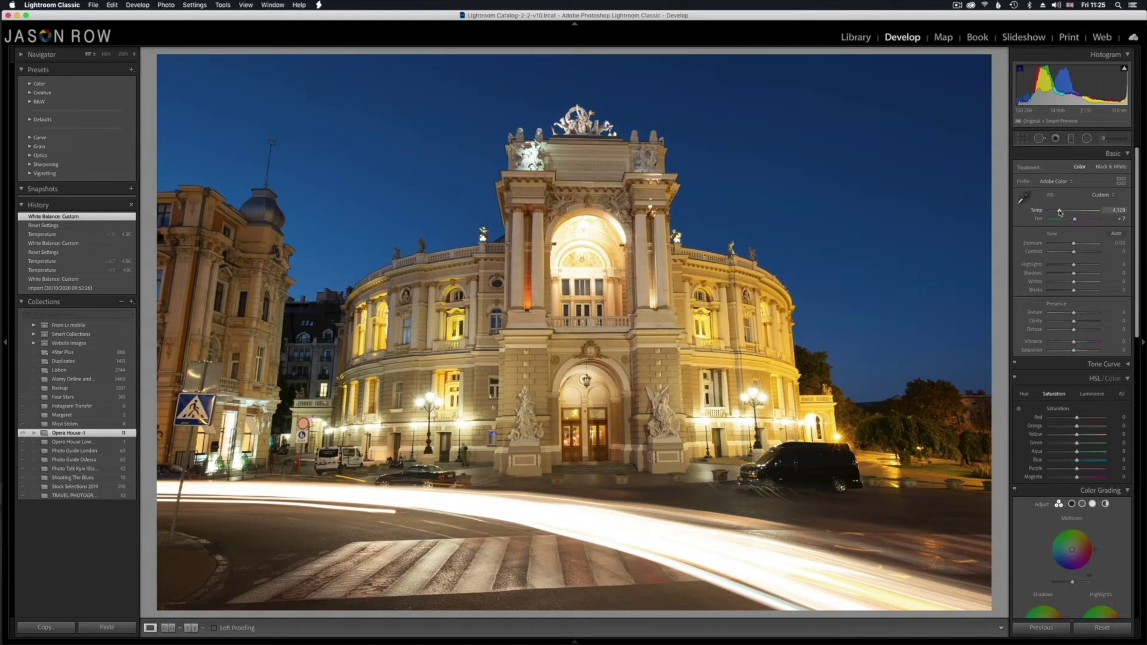
left_click_drag(1059, 212, 1060, 212)
left_click_drag(1059, 212, 1060, 212)
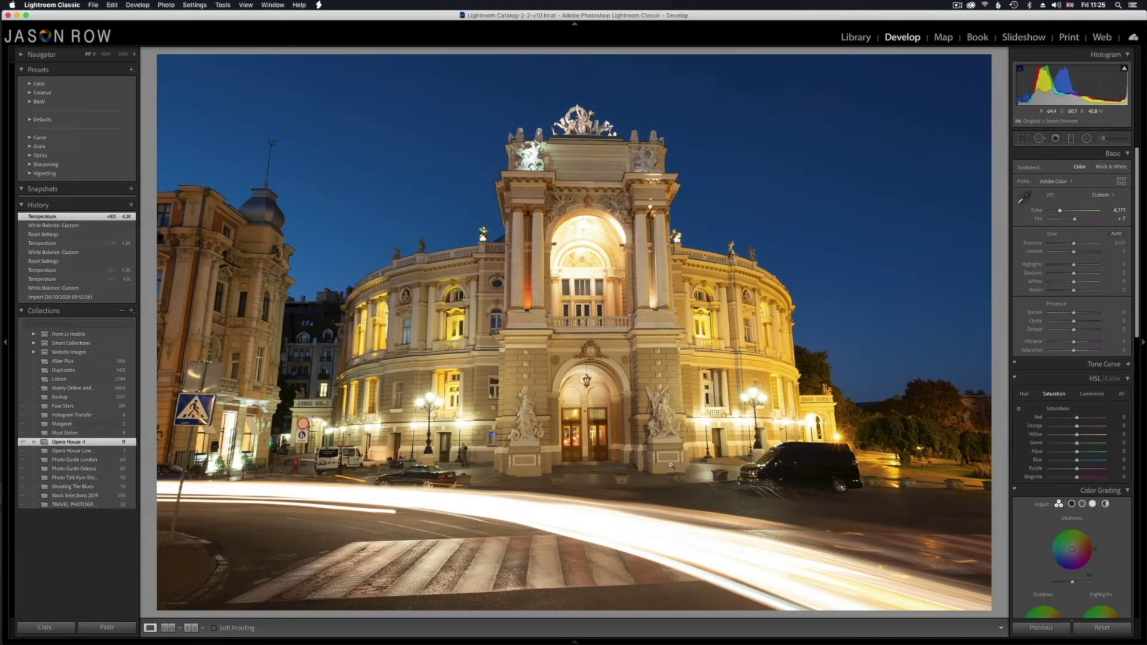
Step: Copy only the White Balance develop setting from photo 11 in the Library grid
left_click(855, 37)
key("g")
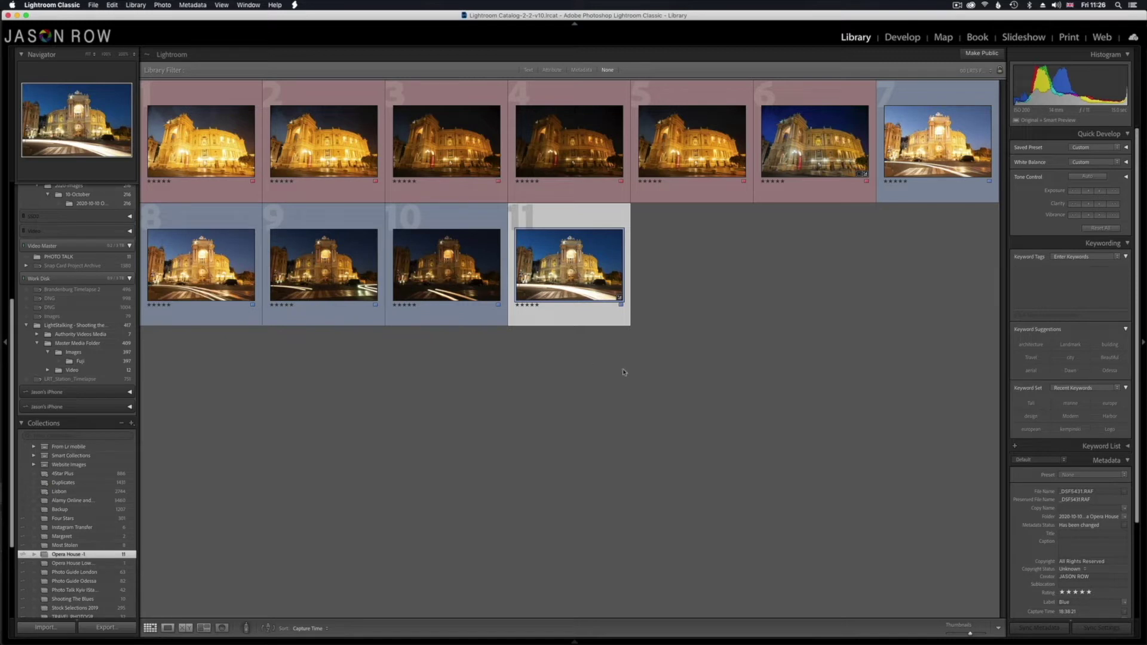
right_click(553, 263)
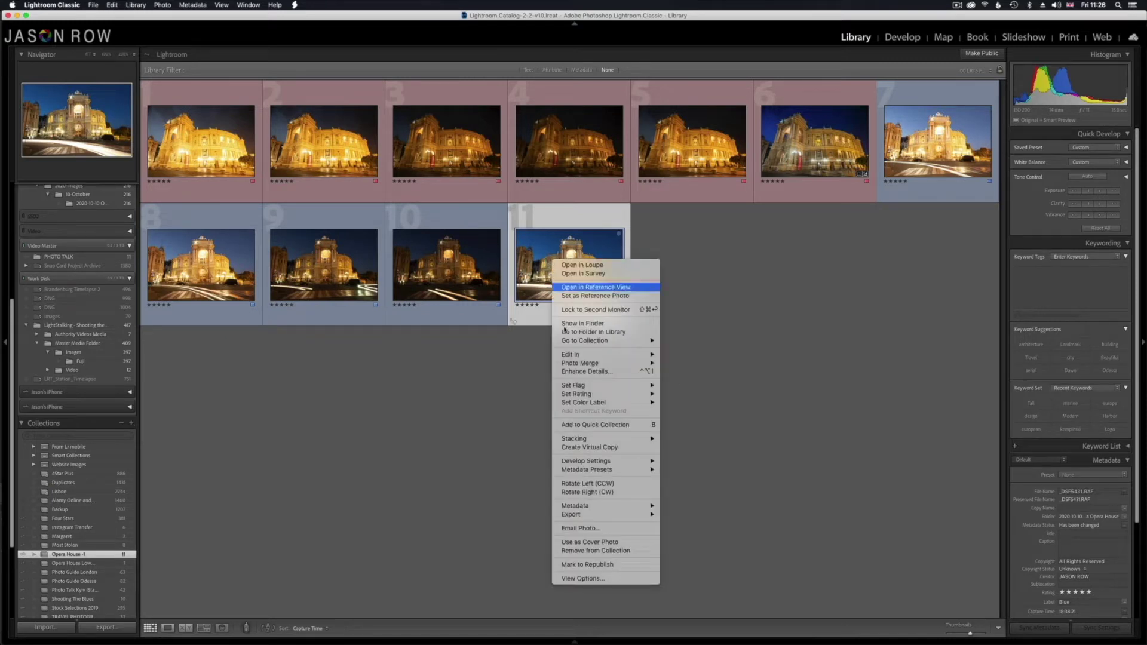
mouse_move(624, 463)
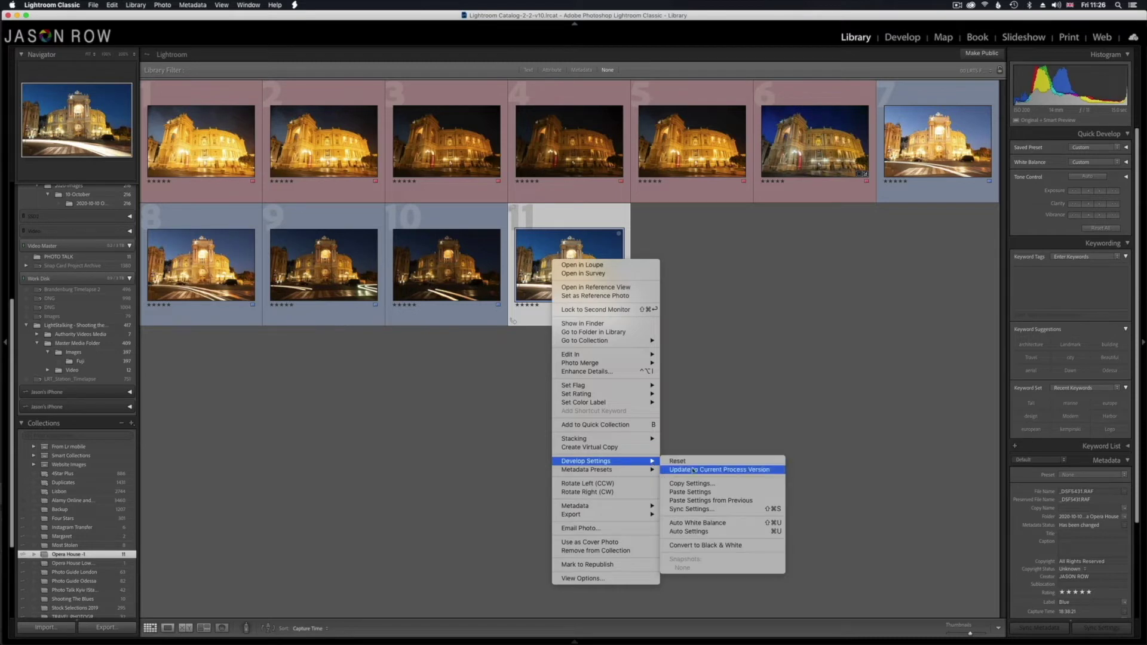
left_click(707, 485)
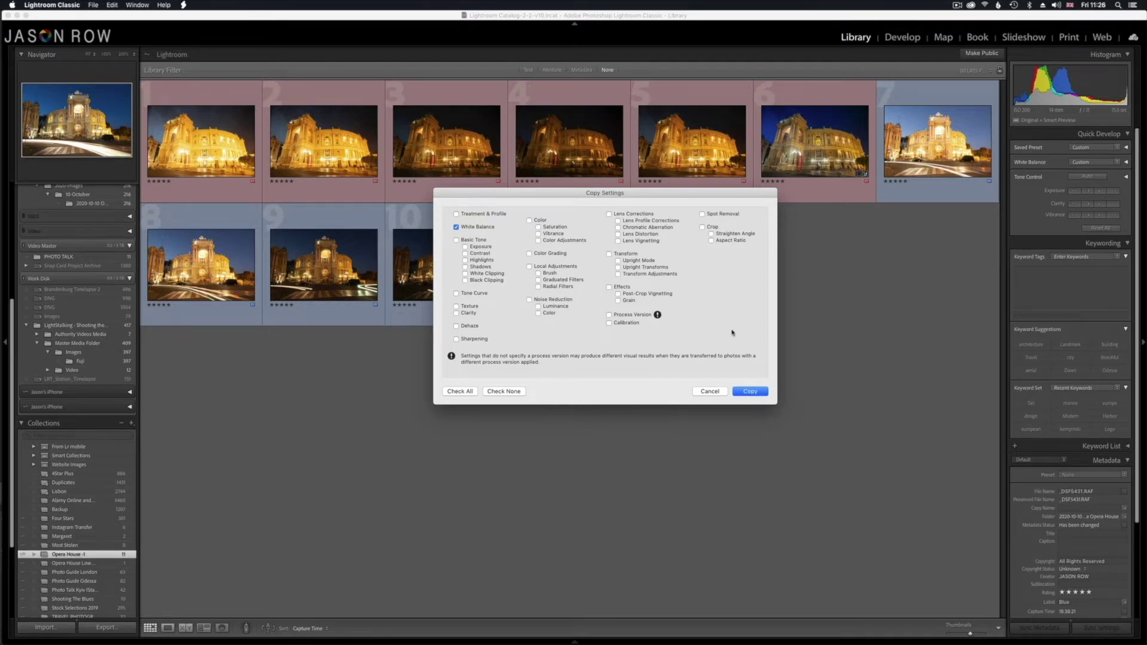
left_click(456, 227)
left_click(751, 392)
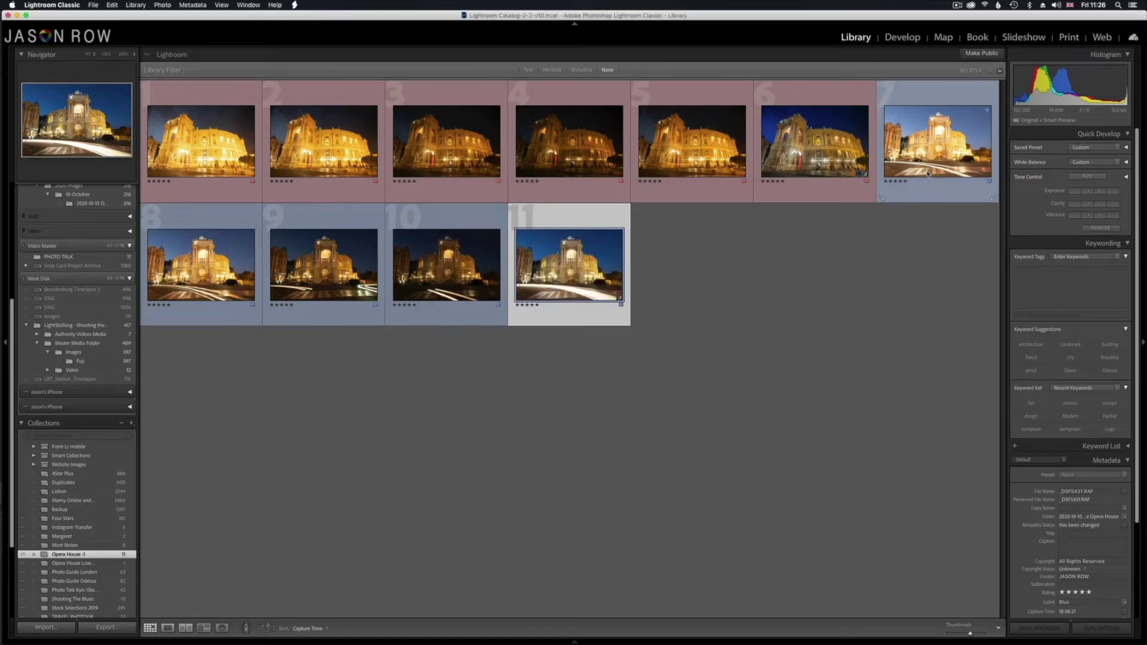
Step: Paste the copied develop settings onto photos 7 to 10, and clear the selection
left_click(926, 151)
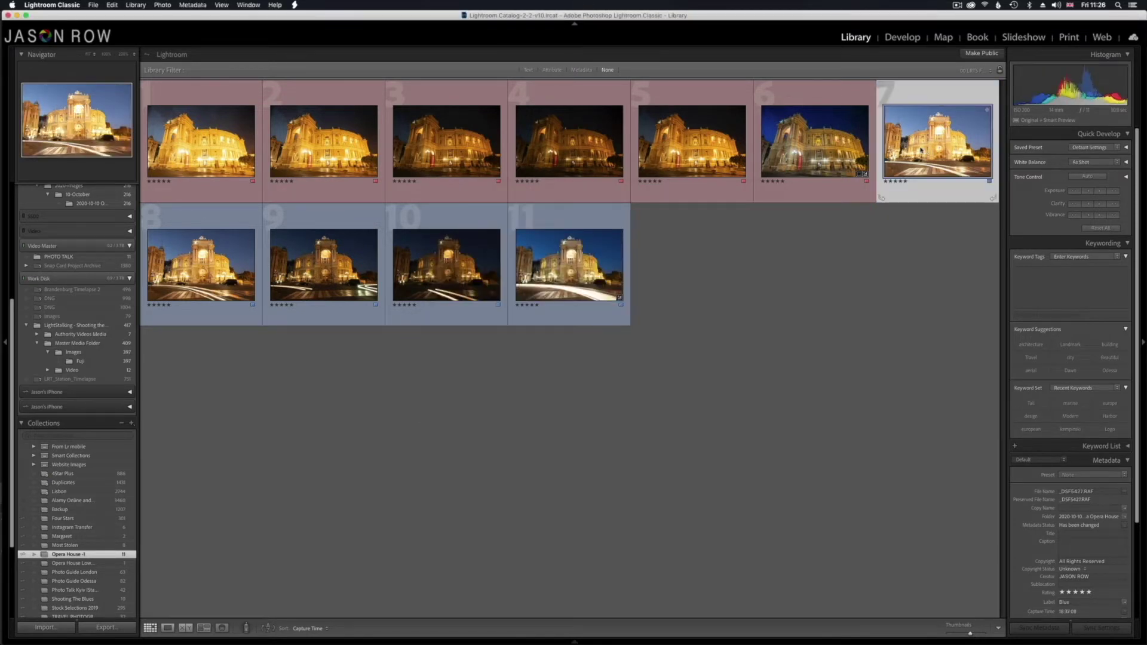
left_click(438, 260, "shift")
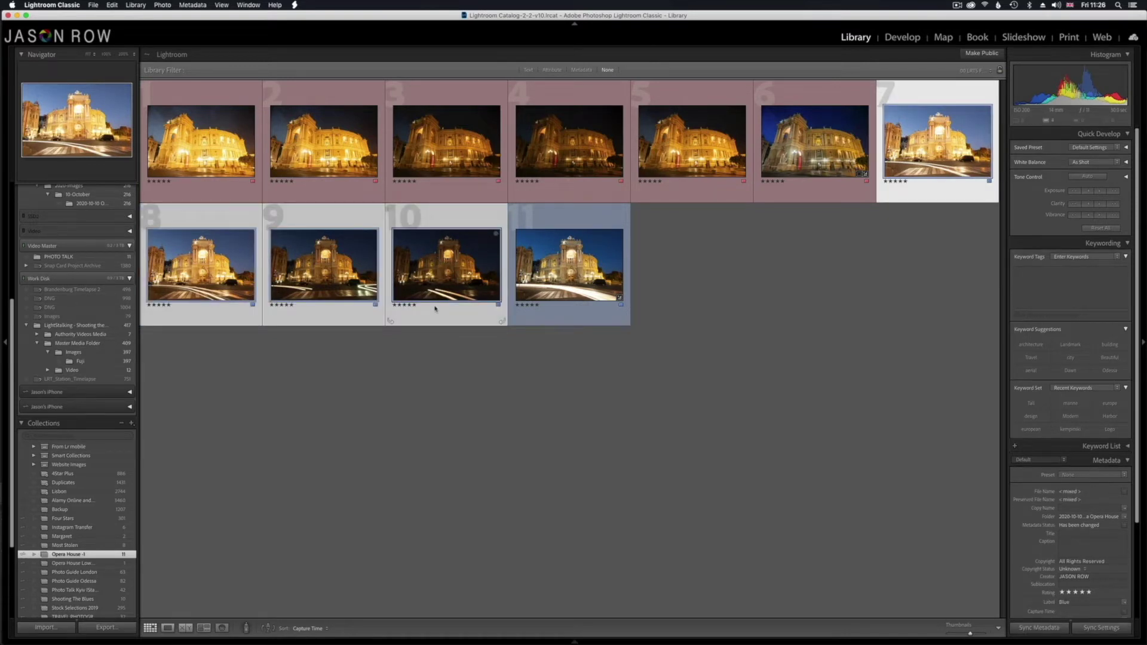
right_click(435, 261)
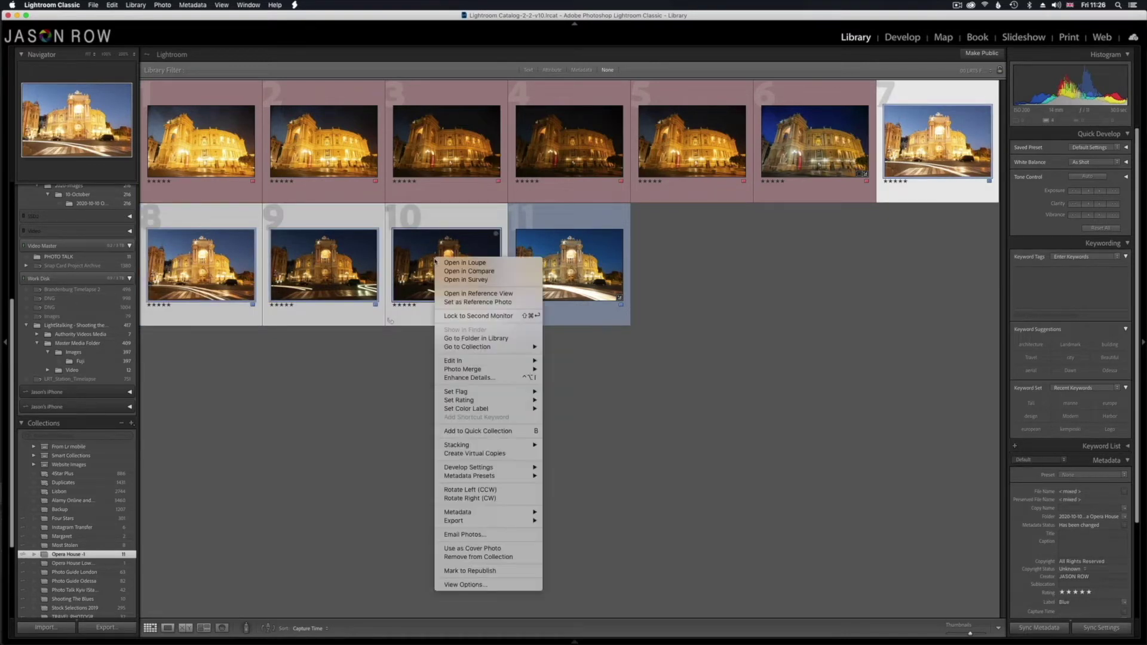
mouse_move(495, 469)
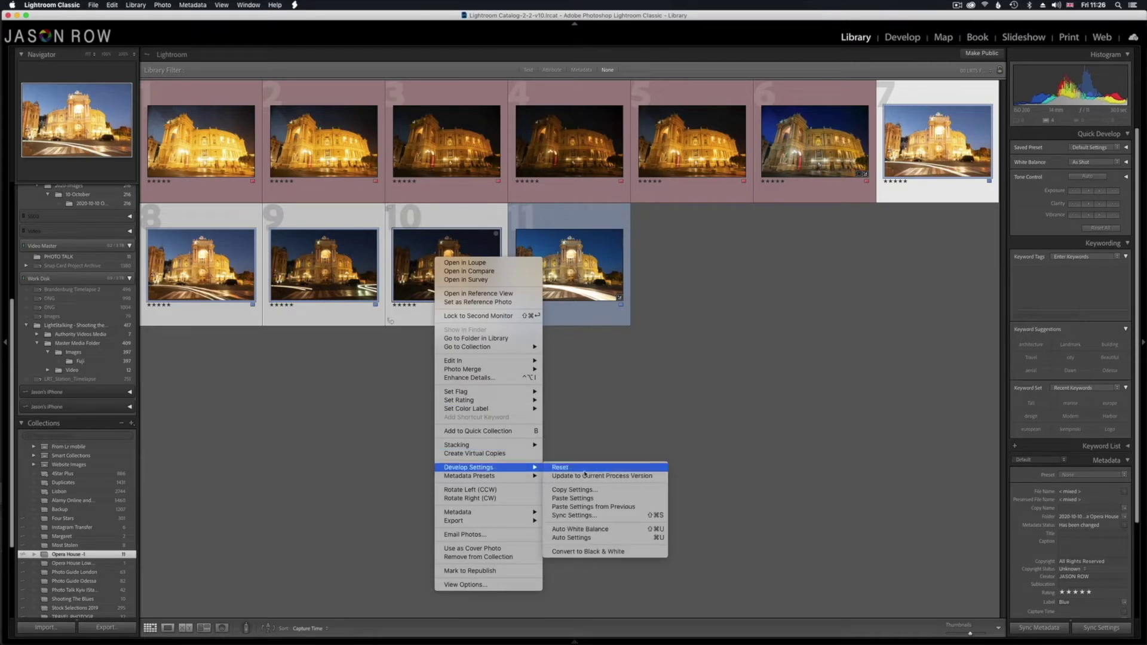
left_click(620, 498)
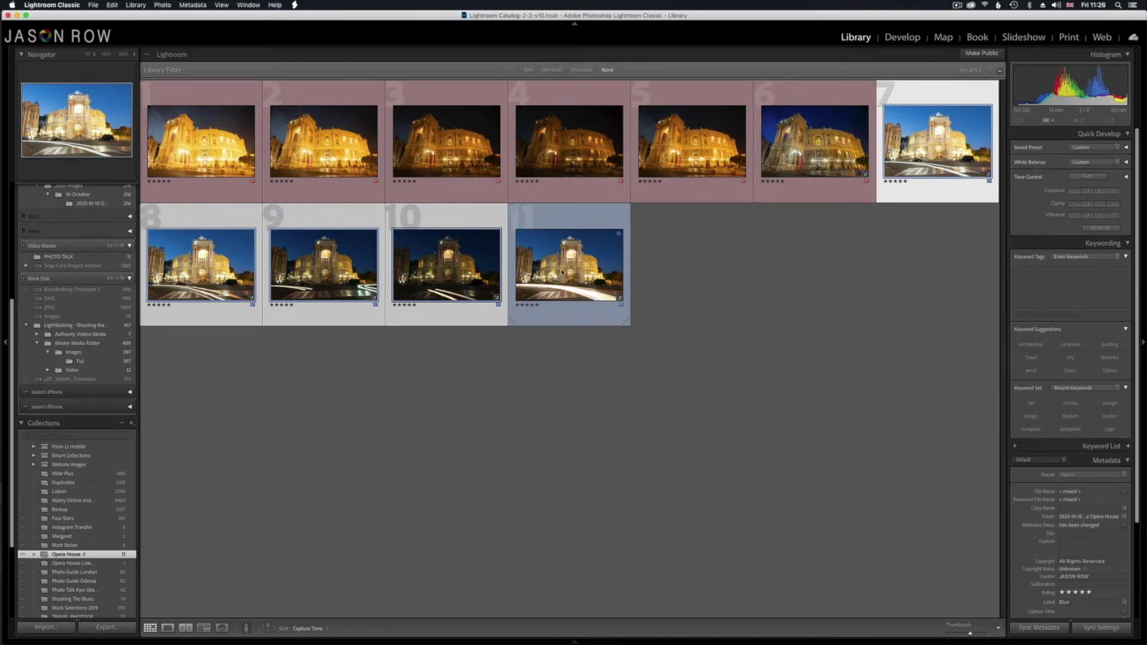
left_click(700, 488)
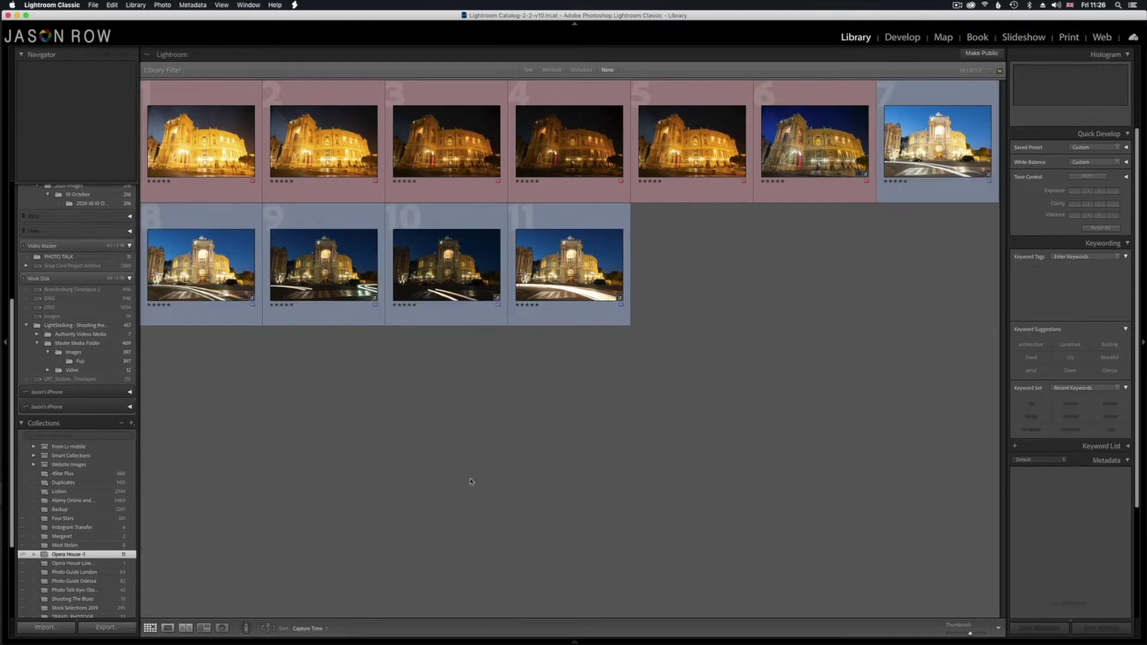
Step: Open photos 7 to 11 together as layers in Photoshop
left_click(928, 139)
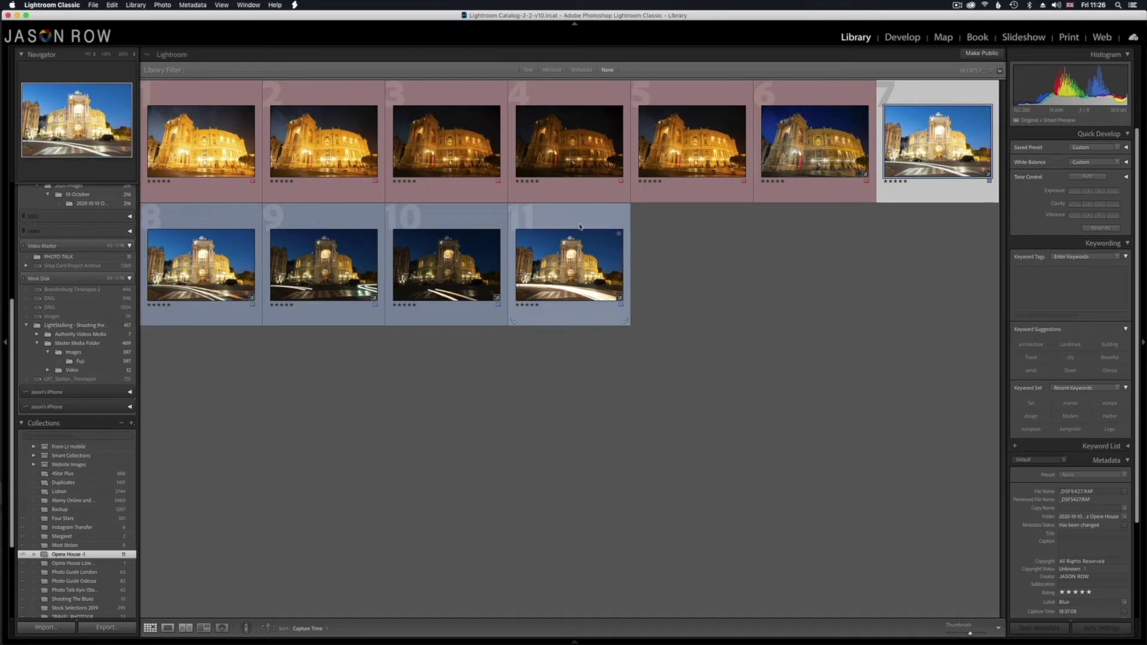
left_click(572, 261, "shift")
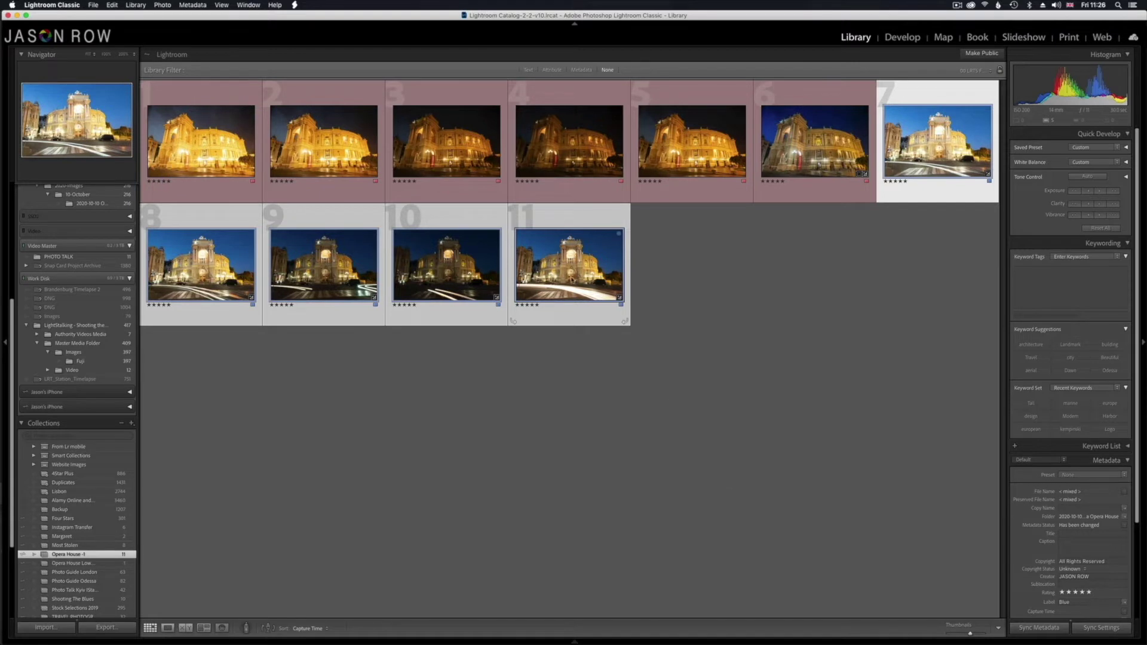
right_click(559, 263)
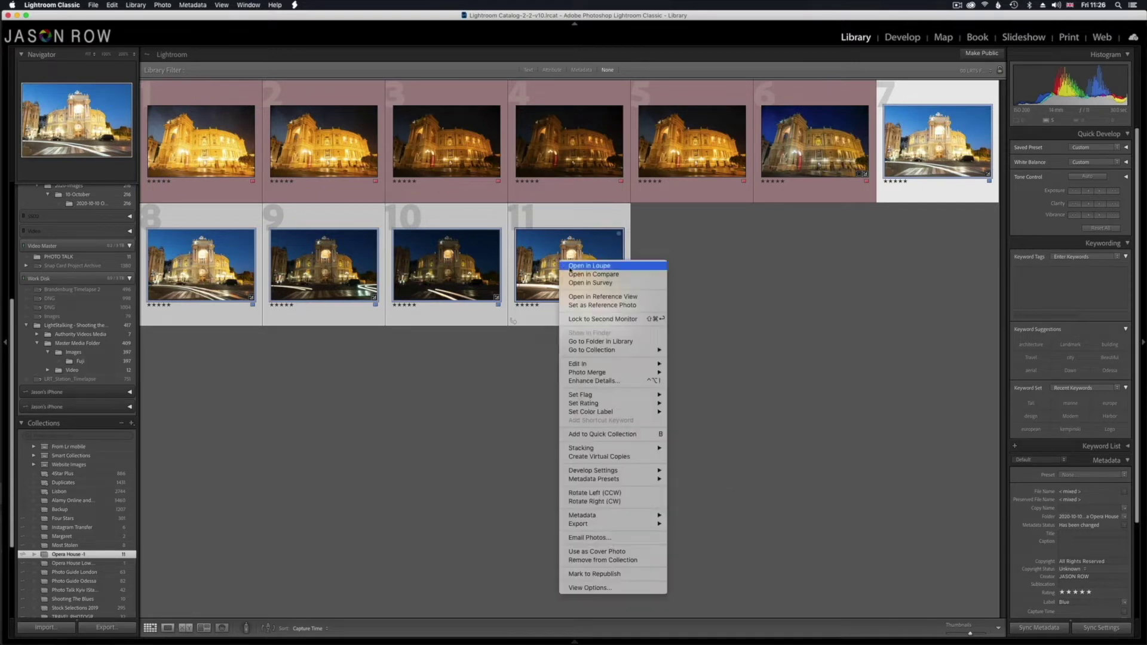
mouse_move(633, 367)
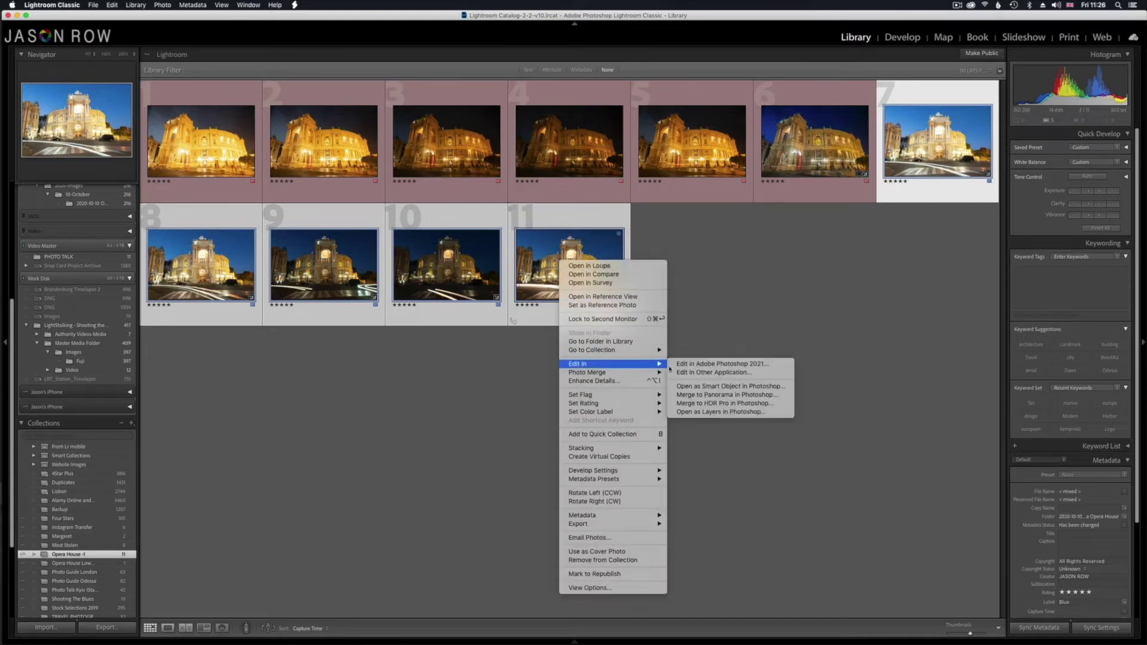
left_click(753, 412)
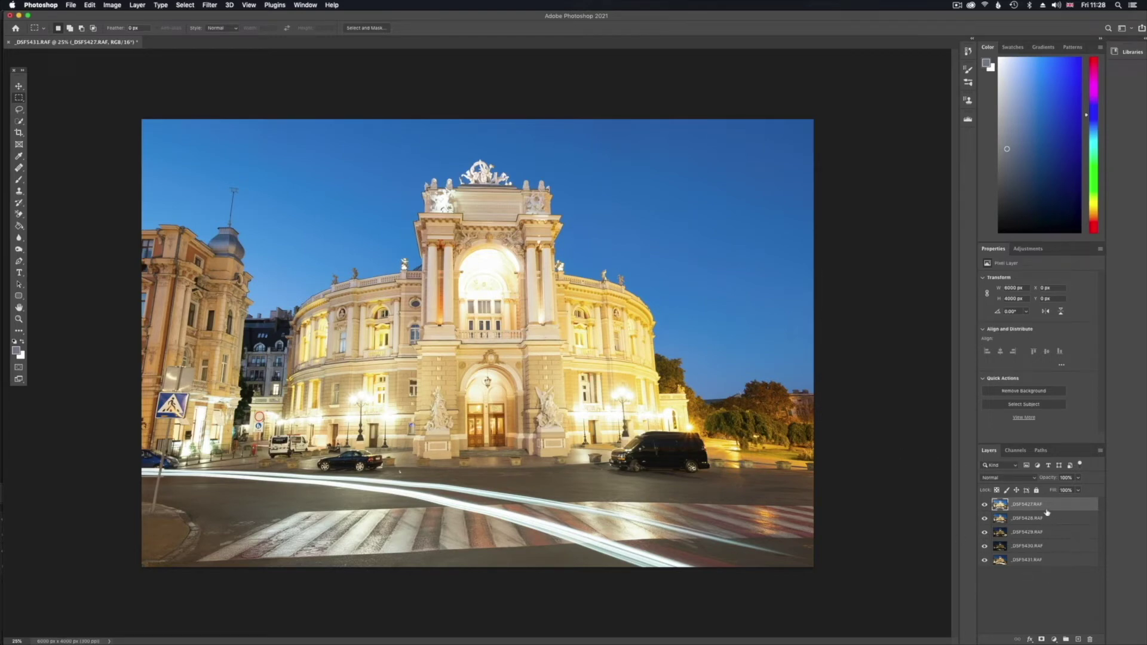
Step: Hide the four layers stacked above the _DSF5431.RAF layer, one after another
left_click(985, 504)
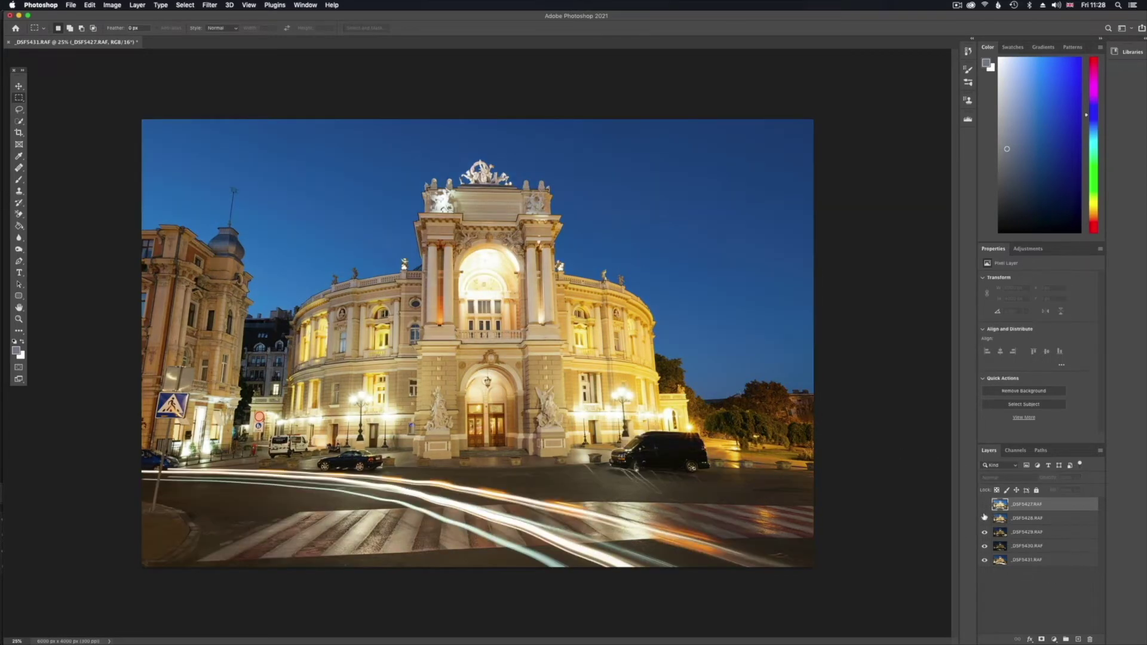
left_click(984, 518)
left_click(984, 531)
left_click(984, 545)
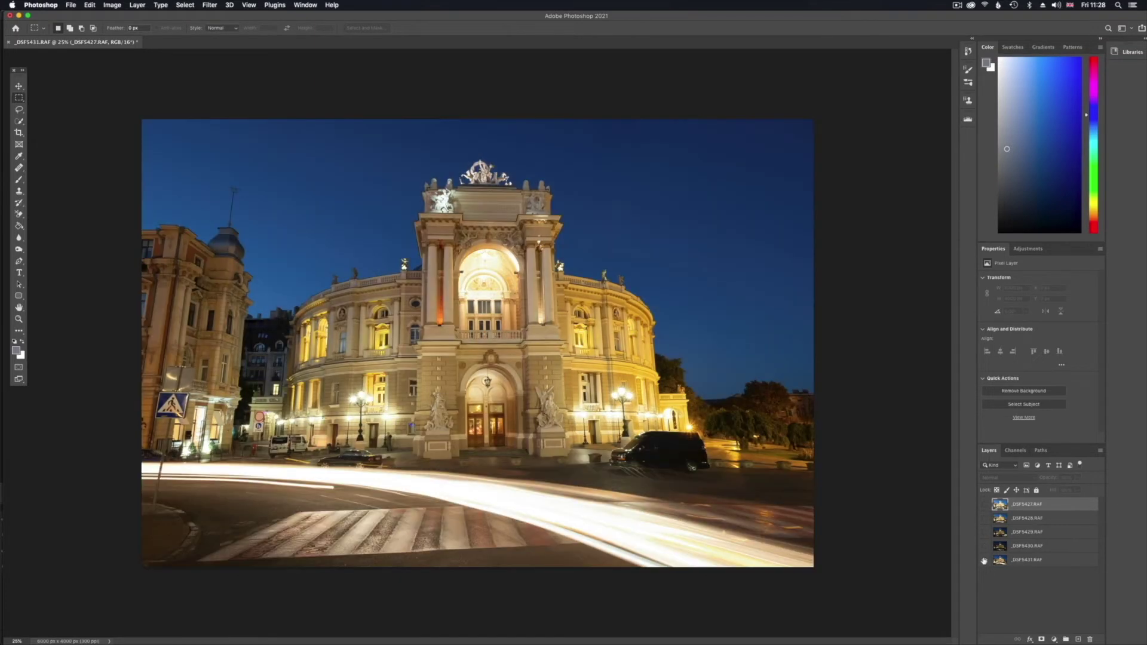
Step: Turn the visibility of all five exposure layers back on, one after another from _DSF5431.RAF up to _DSF5427.RAF
left_click(984, 559)
left_click(984, 546)
left_click(984, 532)
left_click(984, 517)
left_click(984, 504)
left_click(984, 559)
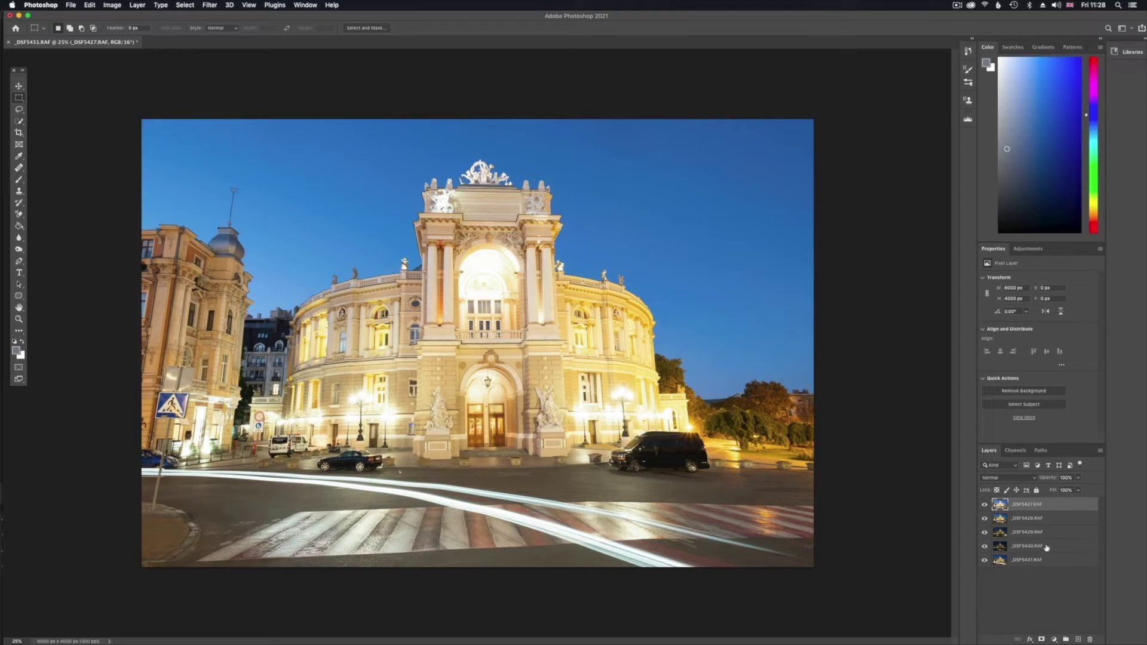
Step: Select all five exposure layers and set their blend mode to Lighten
left_click(1036, 561, "shift")
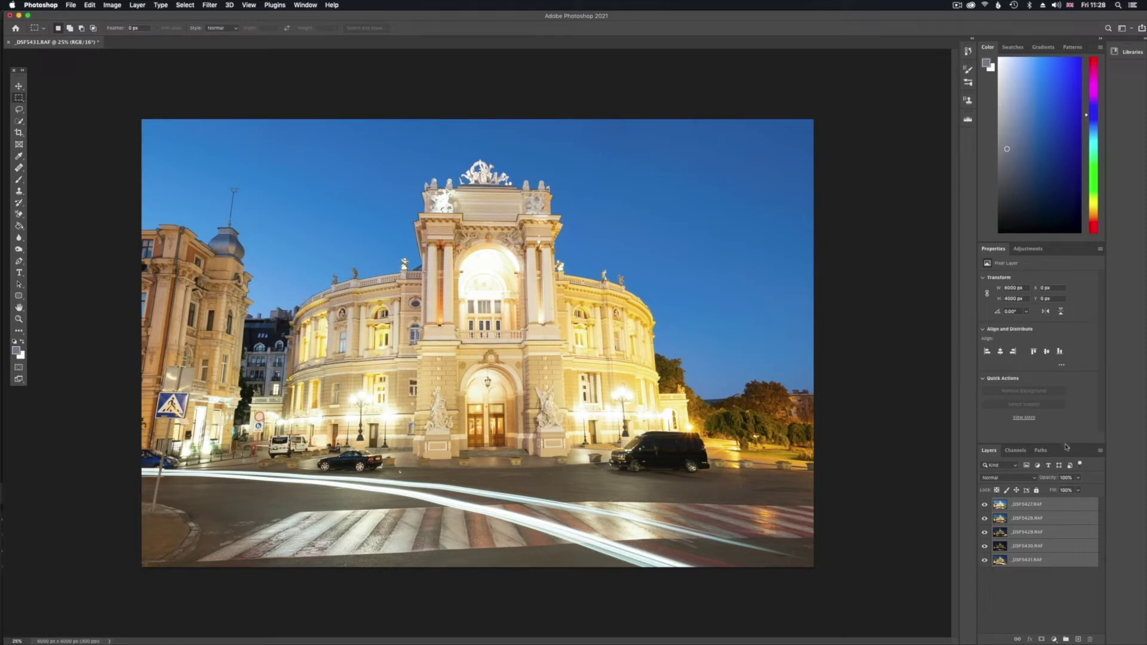
left_click(1000, 478)
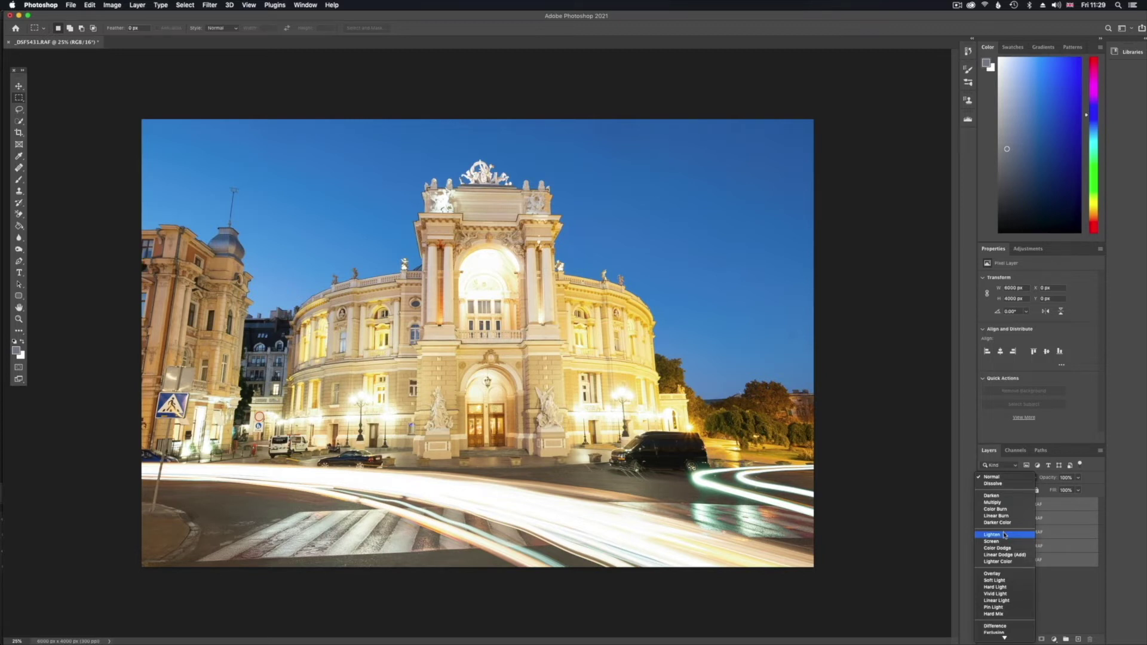
left_click(1004, 535)
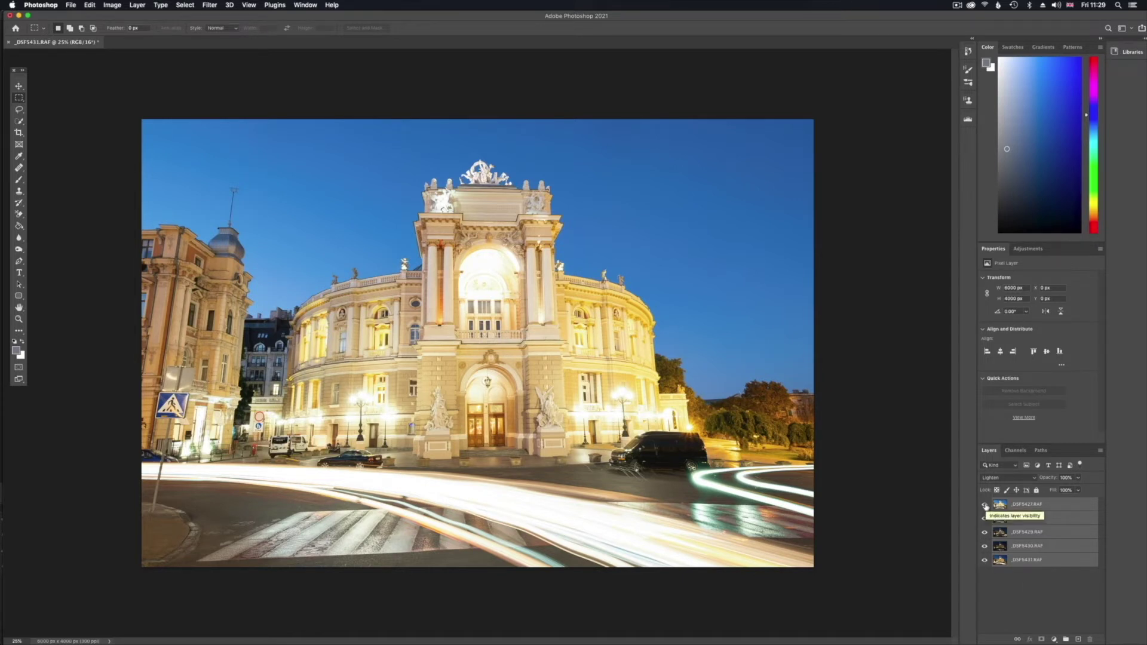
Step: Hide and show the _DSF5427.RAF layer to examine its effect on the sky and overall brightness of the blend
left_click(984, 505)
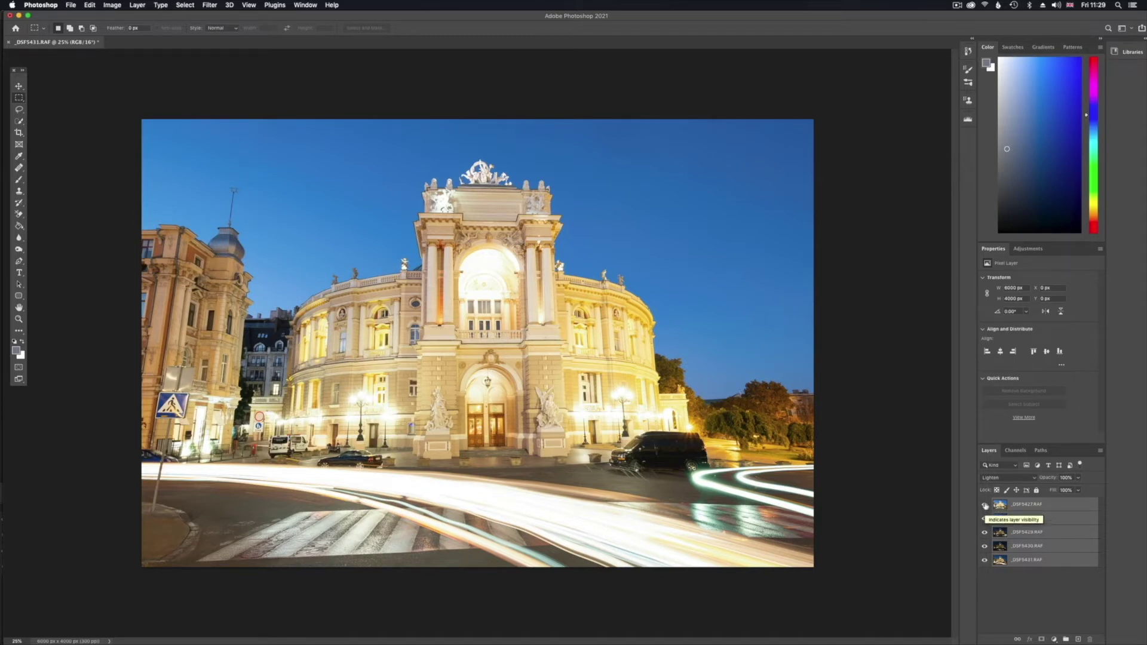
left_click(984, 505)
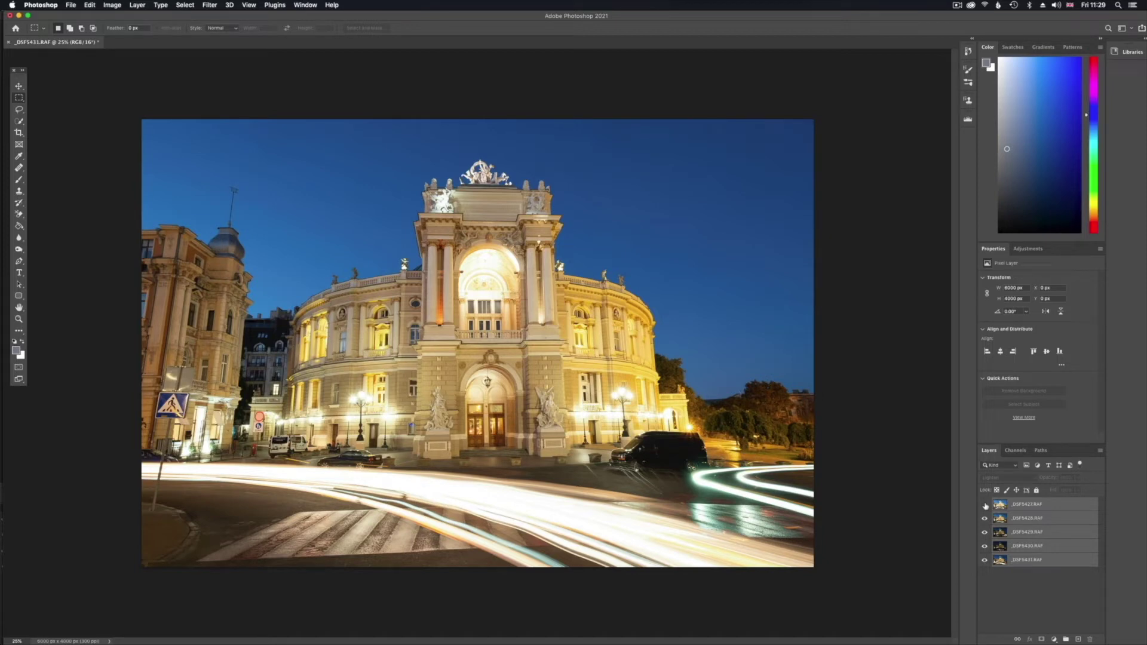
left_click(985, 505)
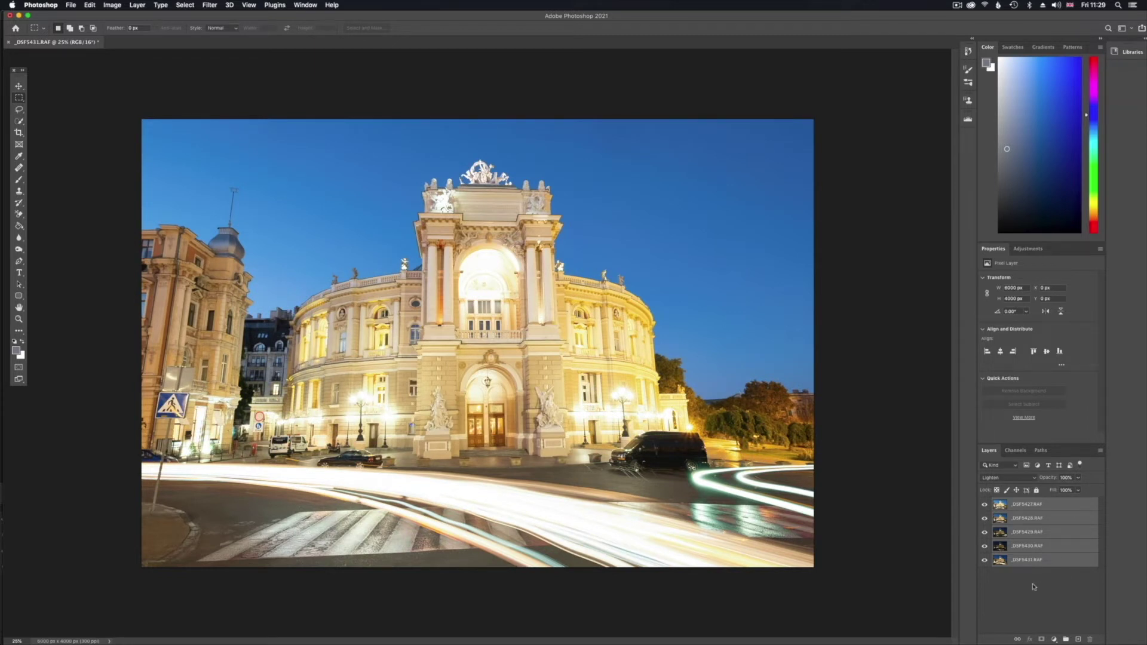
Step: Select only the _DSF5427.RAF layer and lower its opacity to about 45%
left_click(1014, 577)
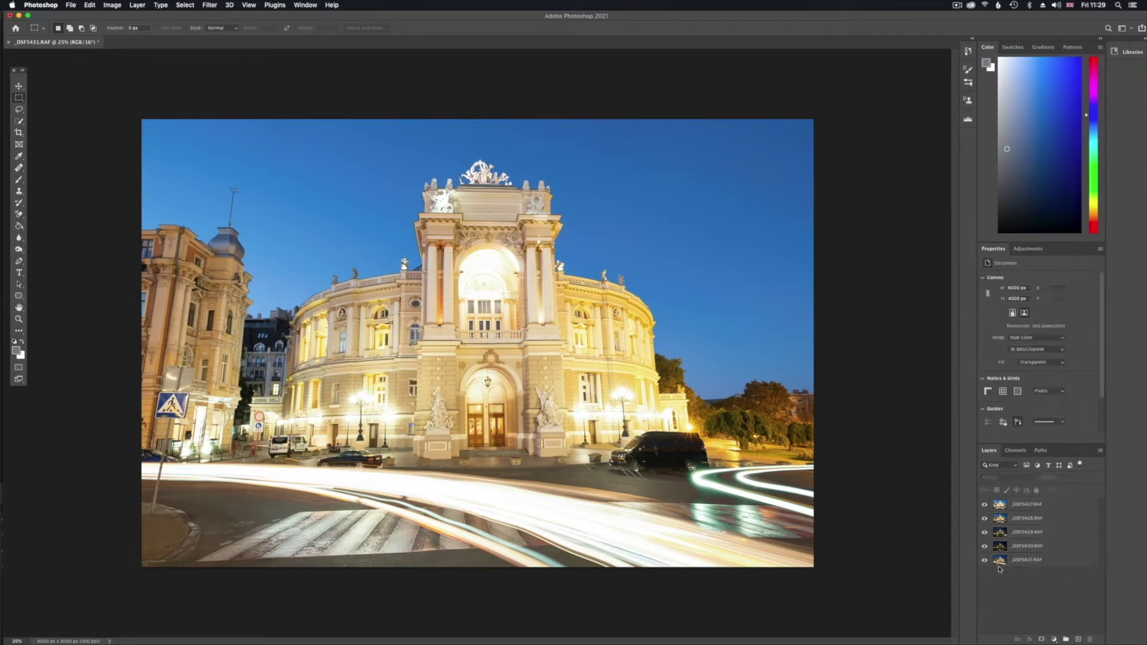
left_click(1028, 507)
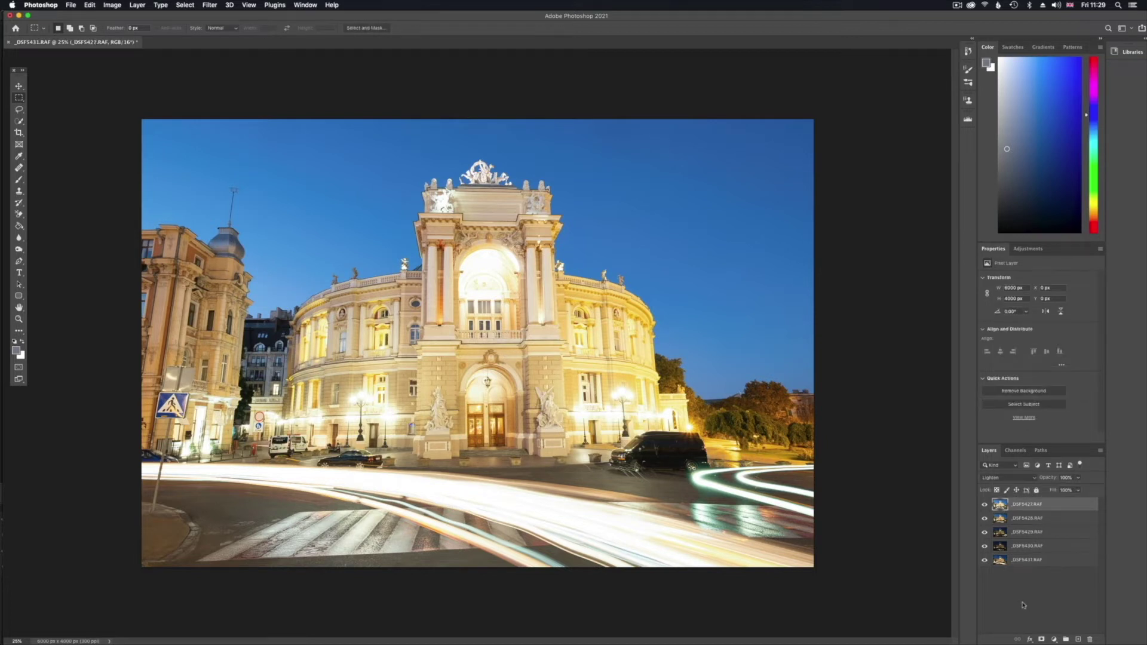
left_click(1077, 490)
left_click_drag(1077, 491, 1056, 491)
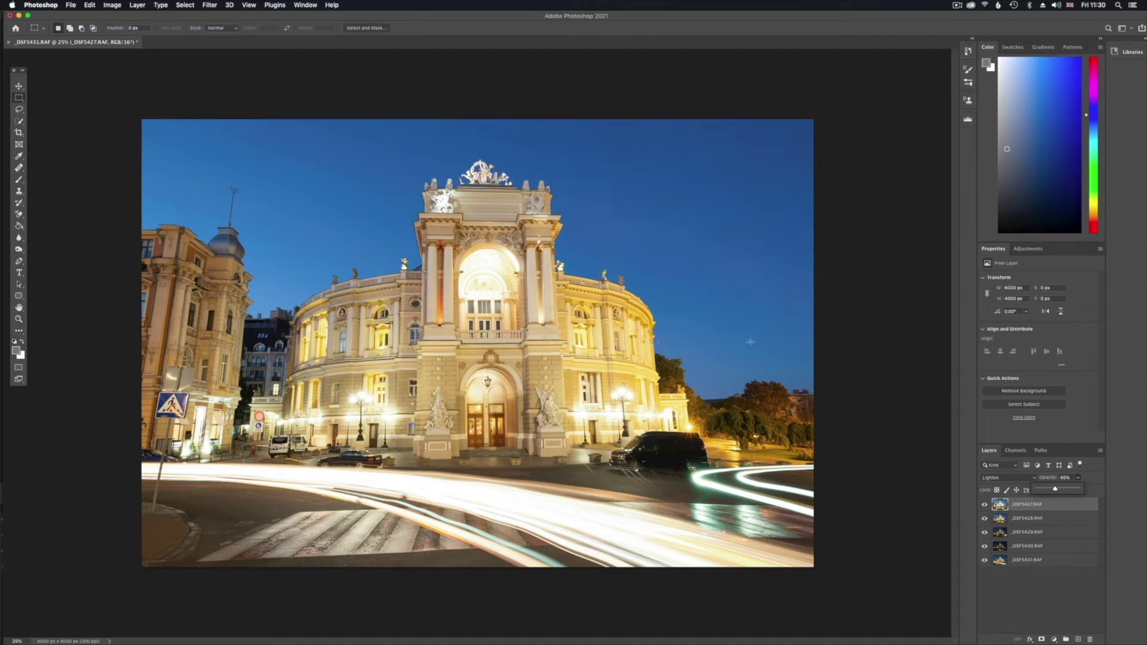
Step: Toggle the three middle exposure layers off and on to compare which light trails each one contributes
left_click(985, 521)
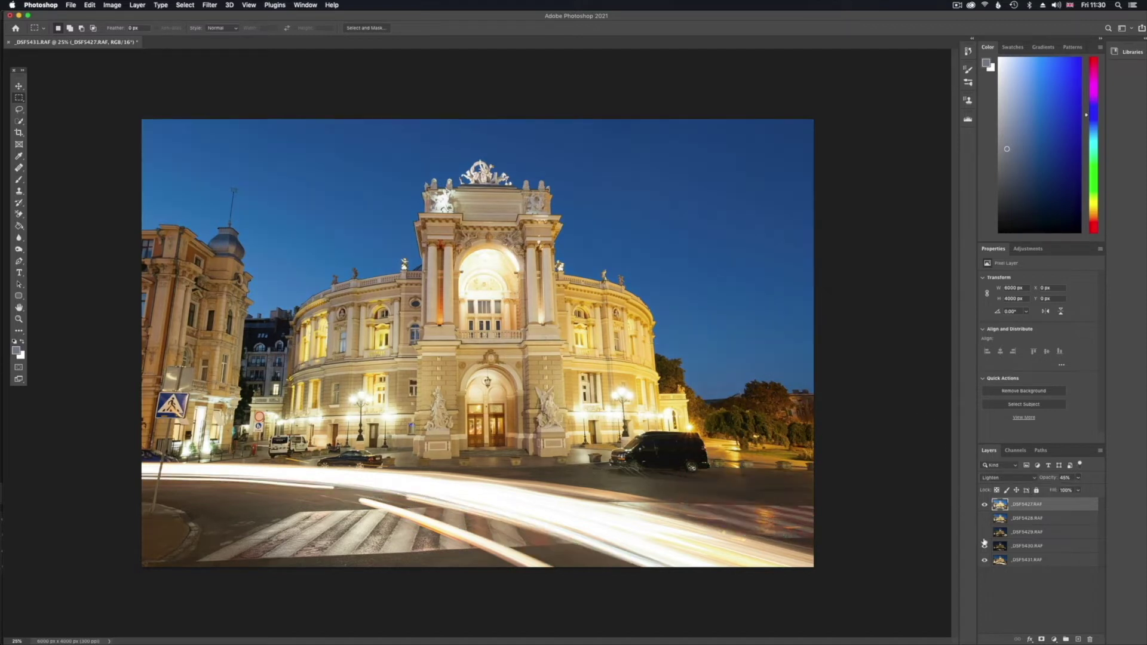
left_click(985, 546)
left_click(985, 531)
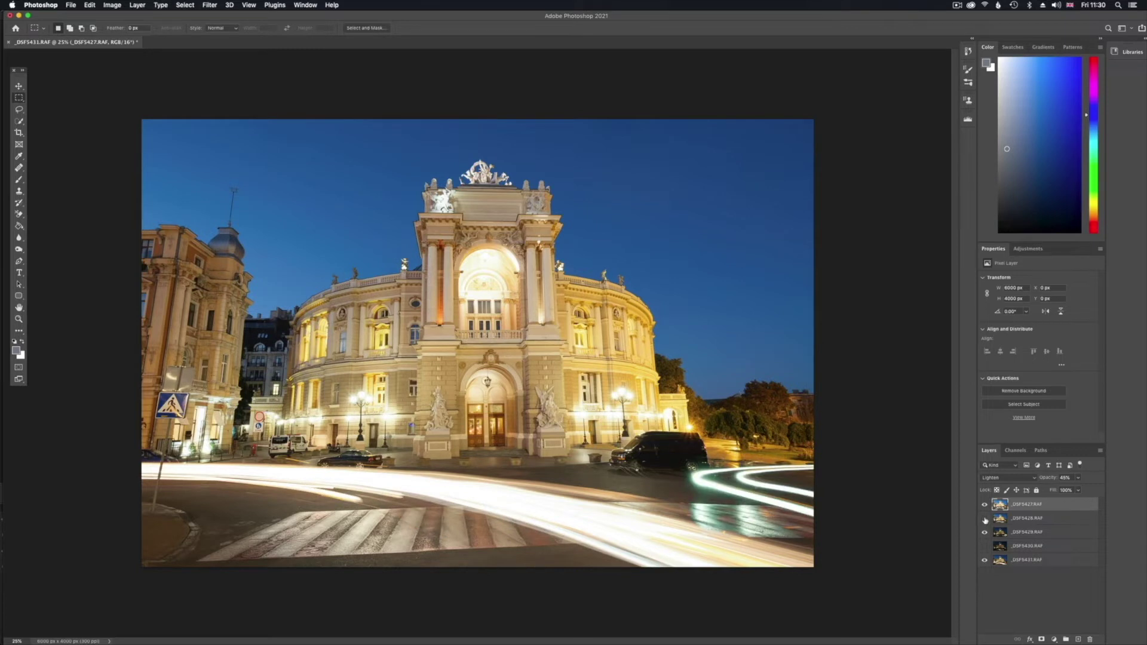
left_click(984, 519)
left_click(984, 546)
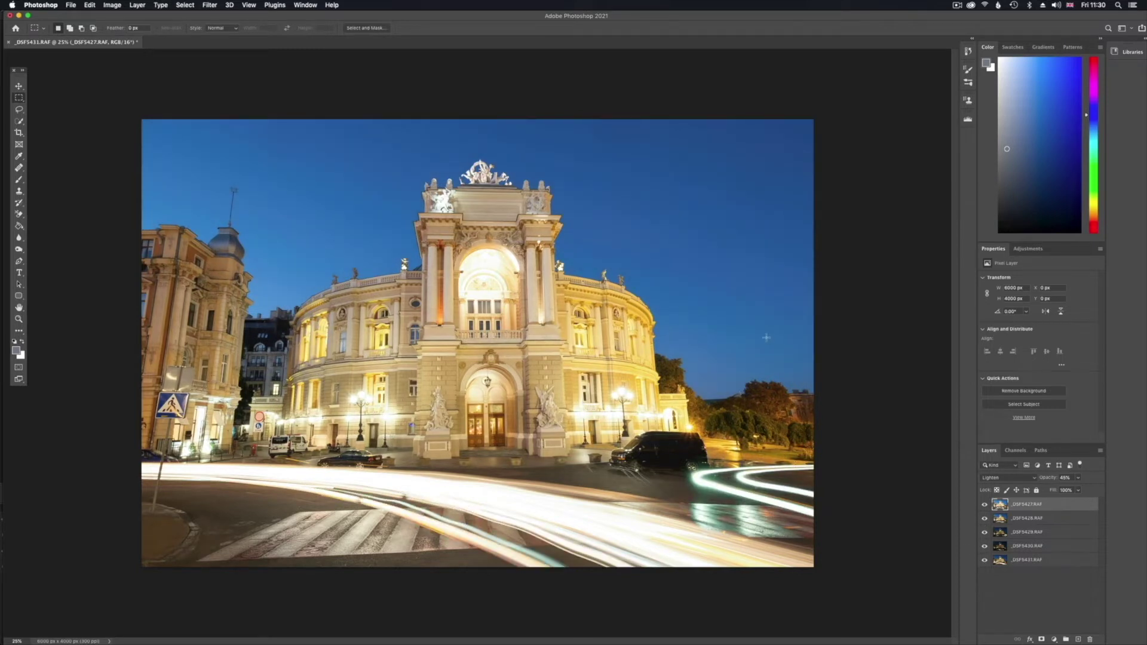
Step: Save the layered composite and switch to Lightroom Classic
left_click(68, 5)
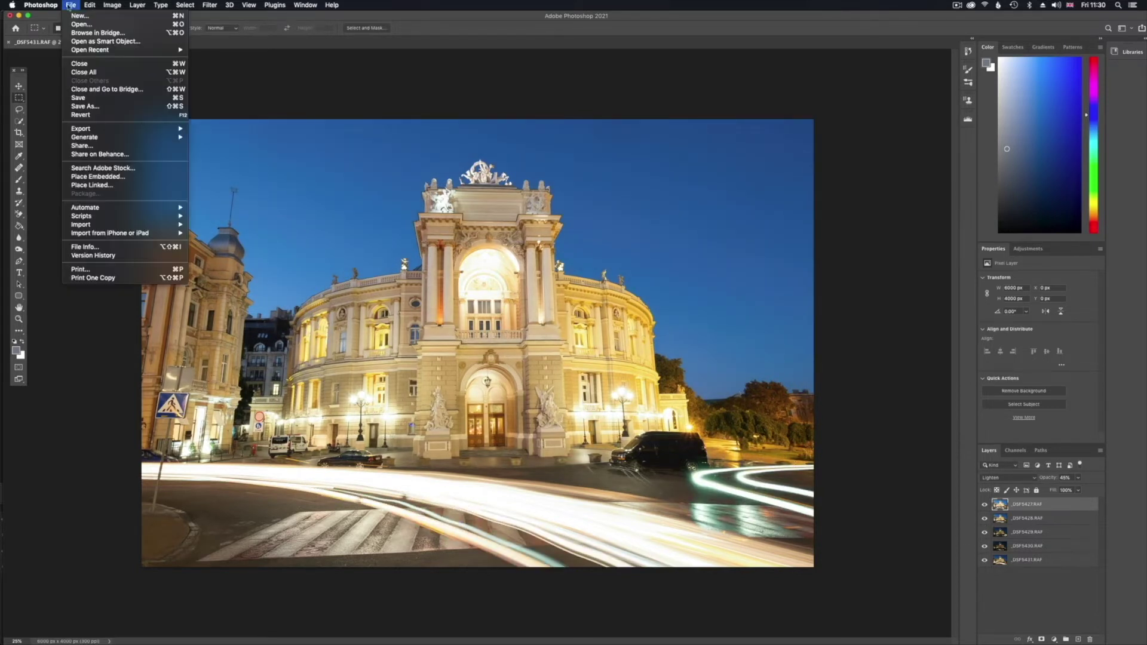
left_click(94, 97)
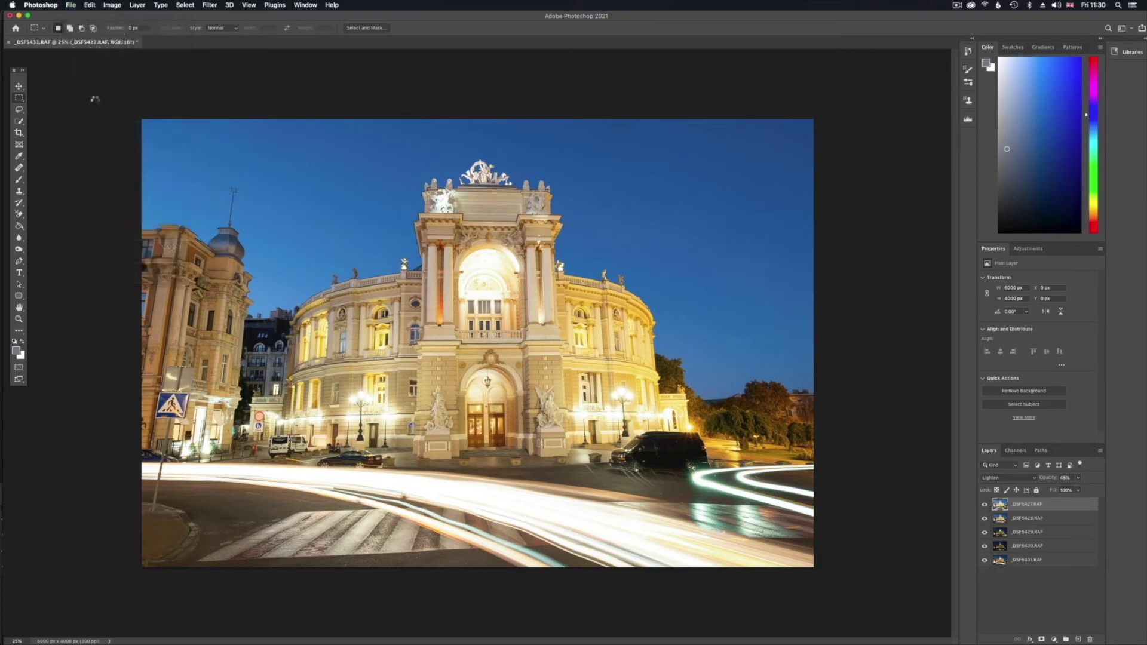
mouse_move(222, 641)
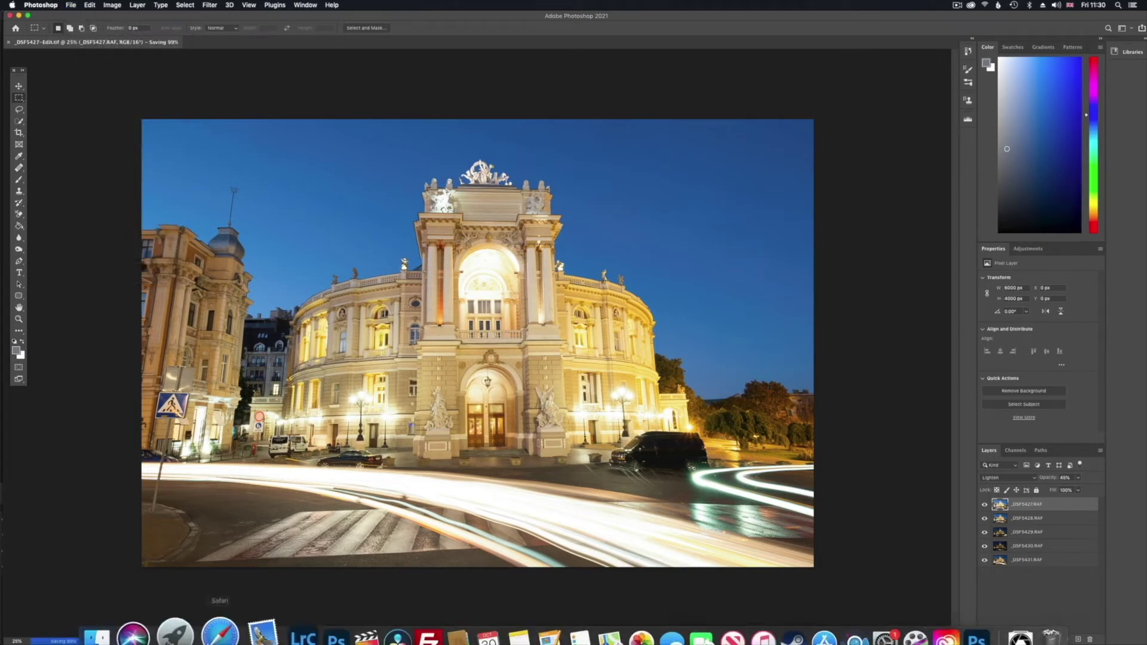
left_click(282, 624)
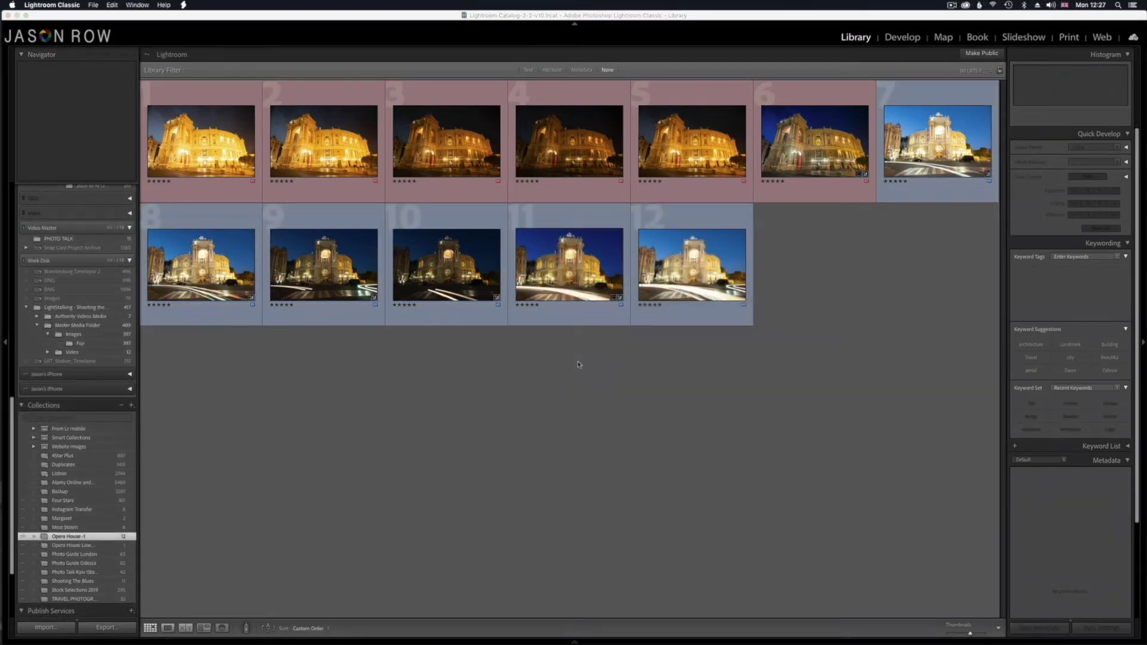
Step: Open the blended composite, photo 12 in the Opera House collection, in the Develop module
left_click(776, 375)
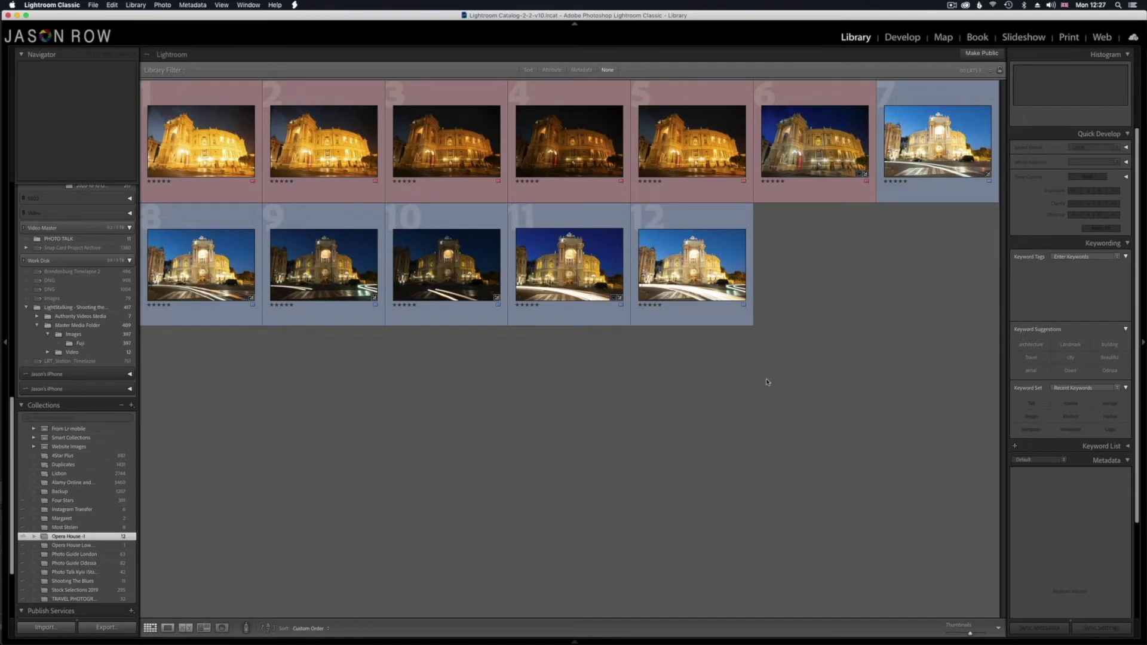
left_click(669, 267)
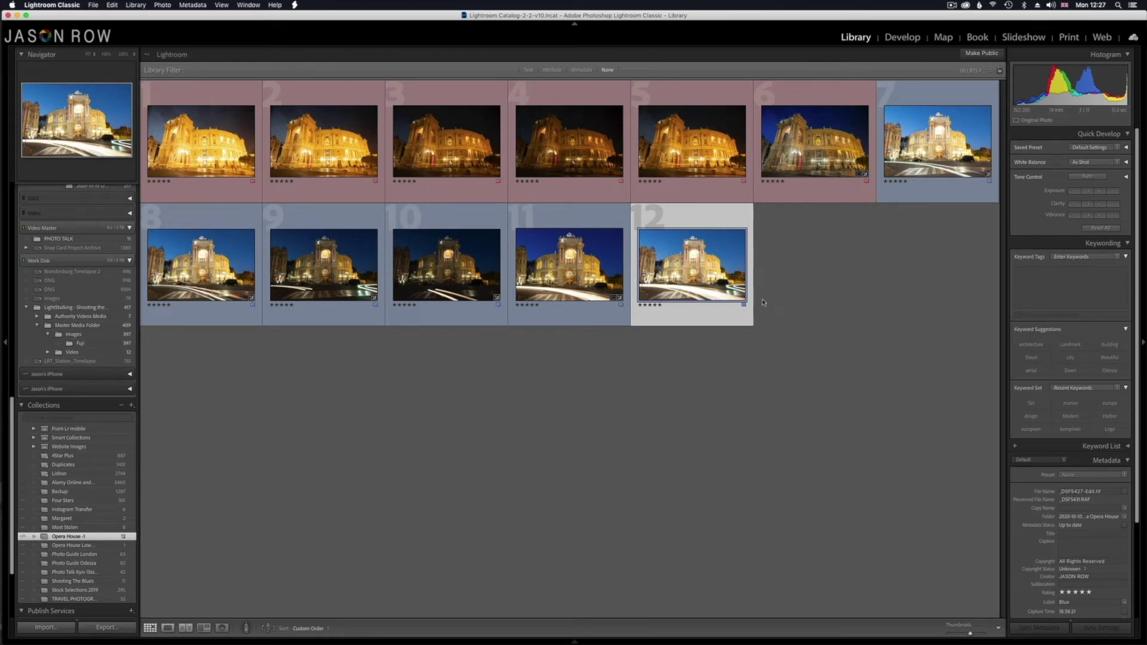
double_click(702, 264)
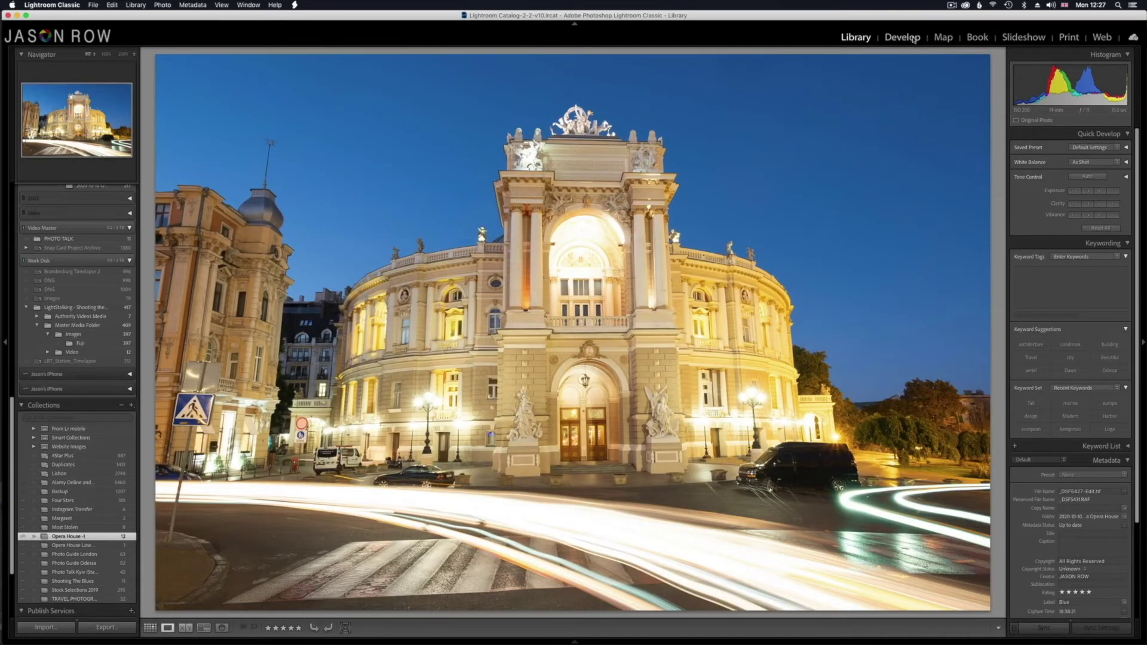
left_click(911, 38)
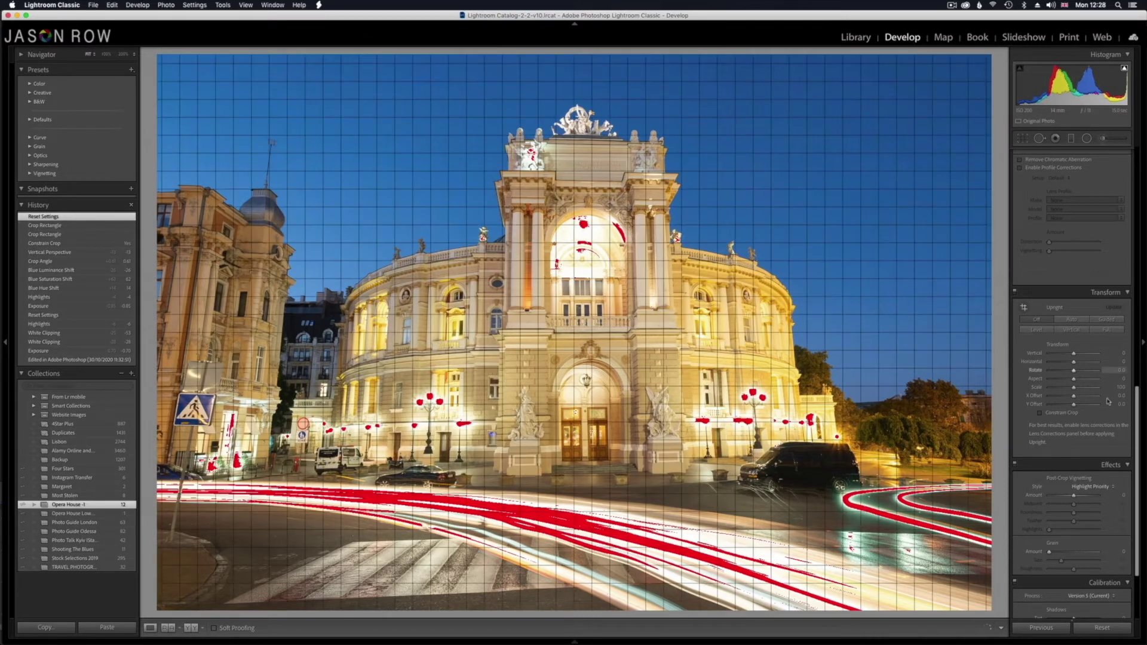
Step: Set the composite's Exposure to -0.80 and Highlights to -14 to tame the clipped lights and light trails
scroll(1069, 299, "up", 10)
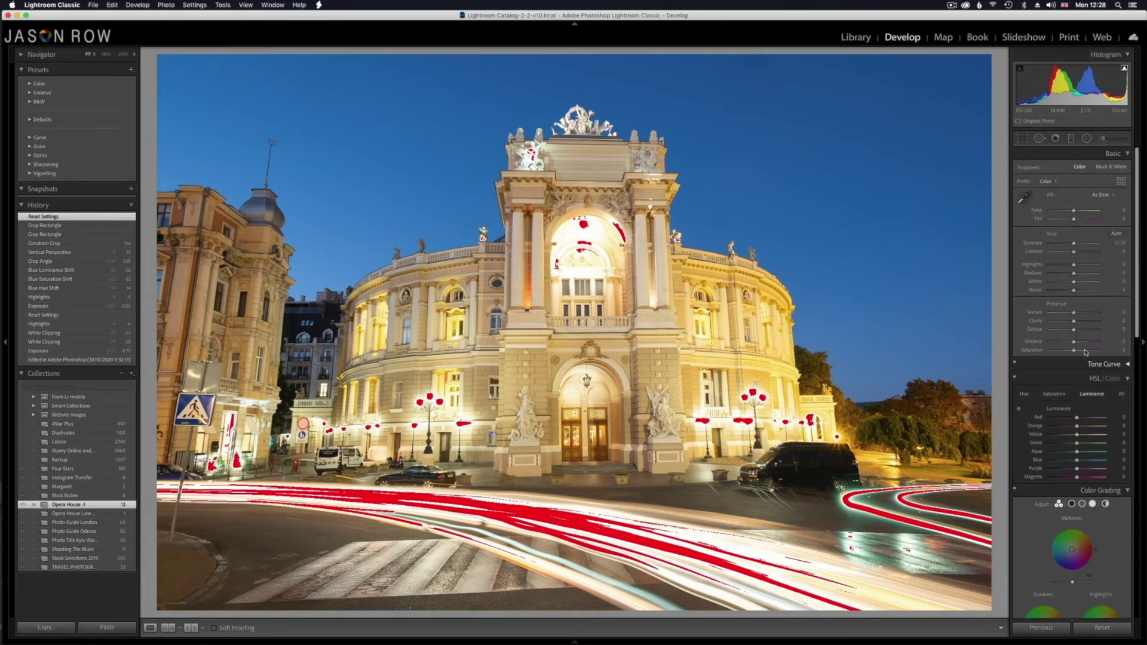
left_click_drag(1073, 245, 1070, 245)
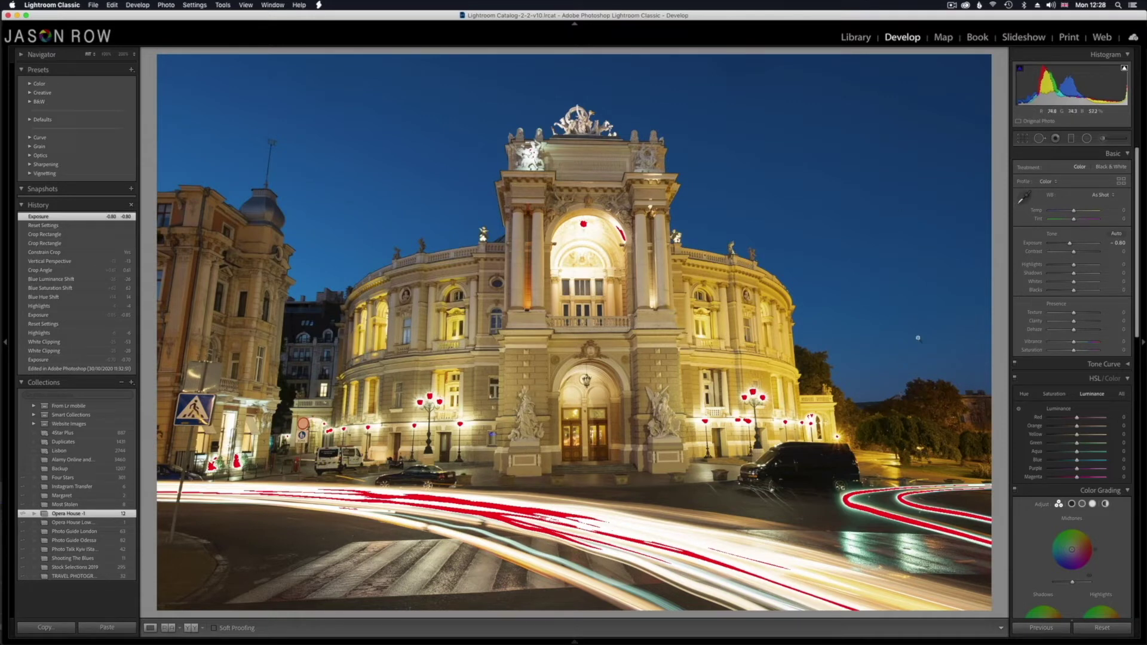
left_click_drag(1075, 268, 1073, 269)
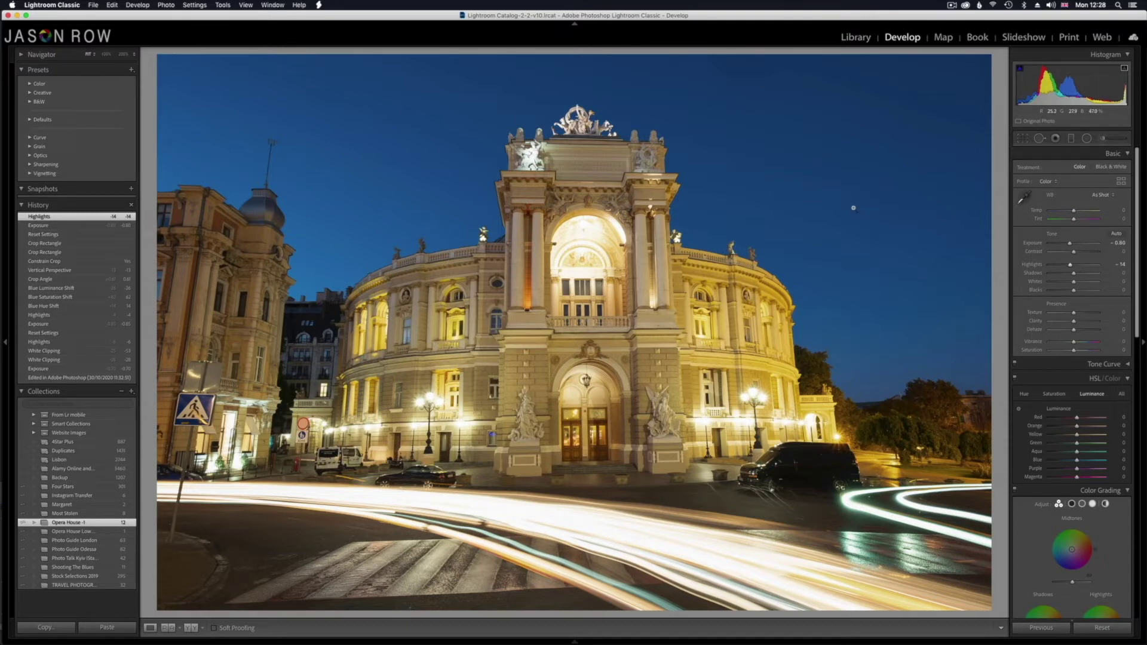
Step: Shift the sky's blue hue toward purple with the targeted HSL Hue adjustment, to about +16
left_click(1024, 394)
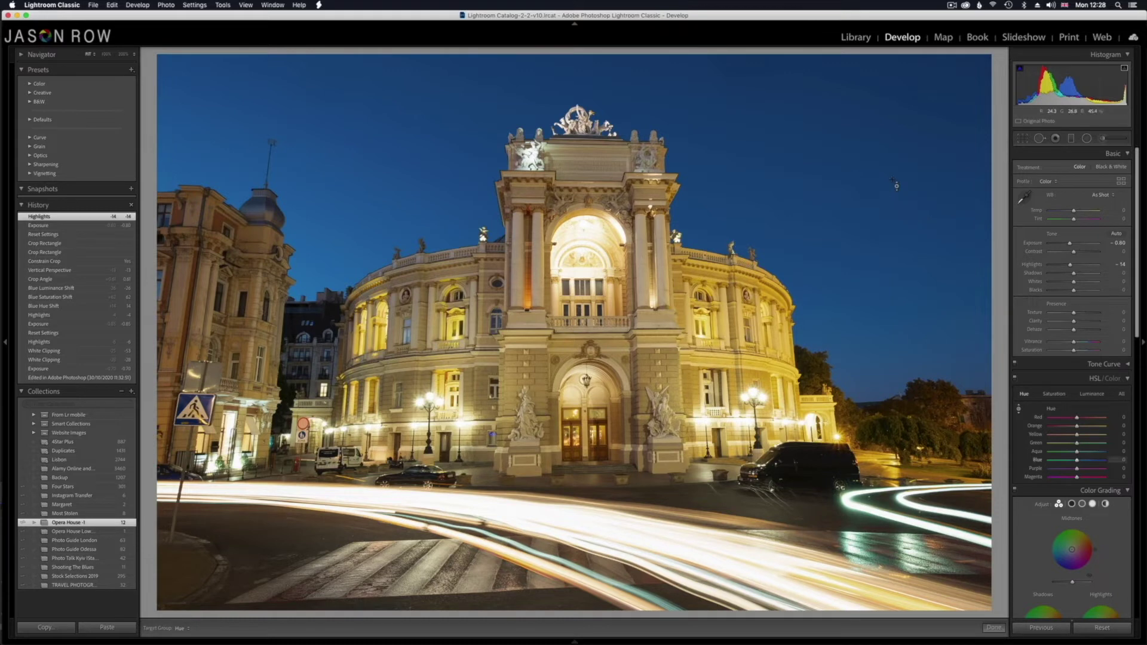
left_click_drag(836, 179, 836, 161)
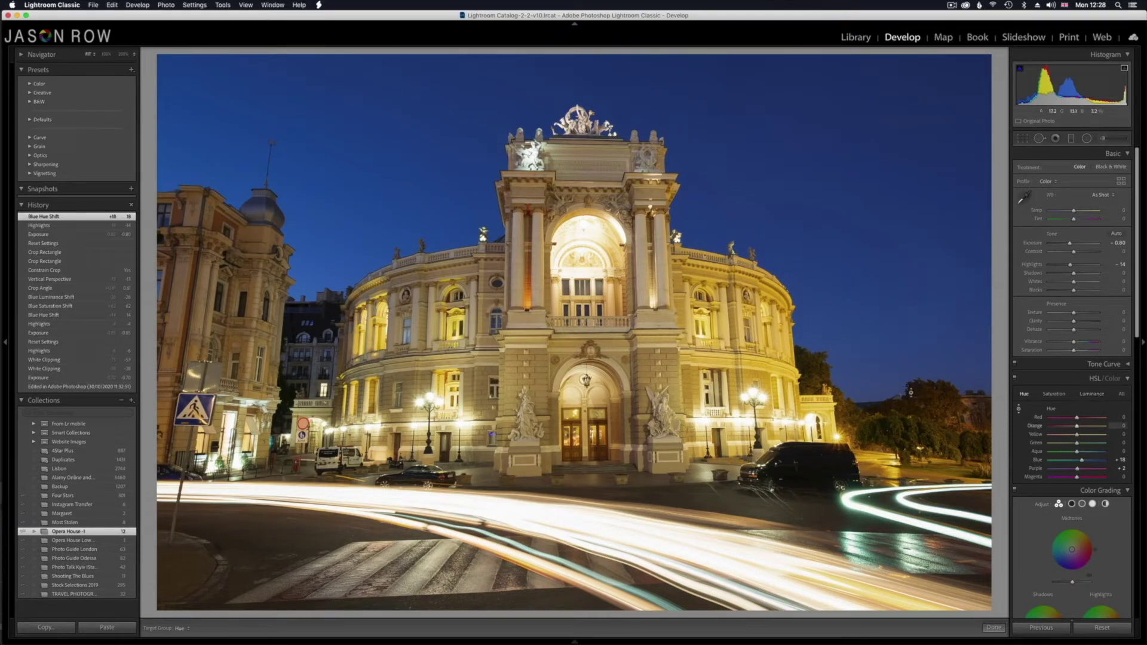
Step: Darken the sky's Blue luminance to about -45 and raise its Blue saturation to +24 using targeted HSL adjustments
left_click(1091, 394)
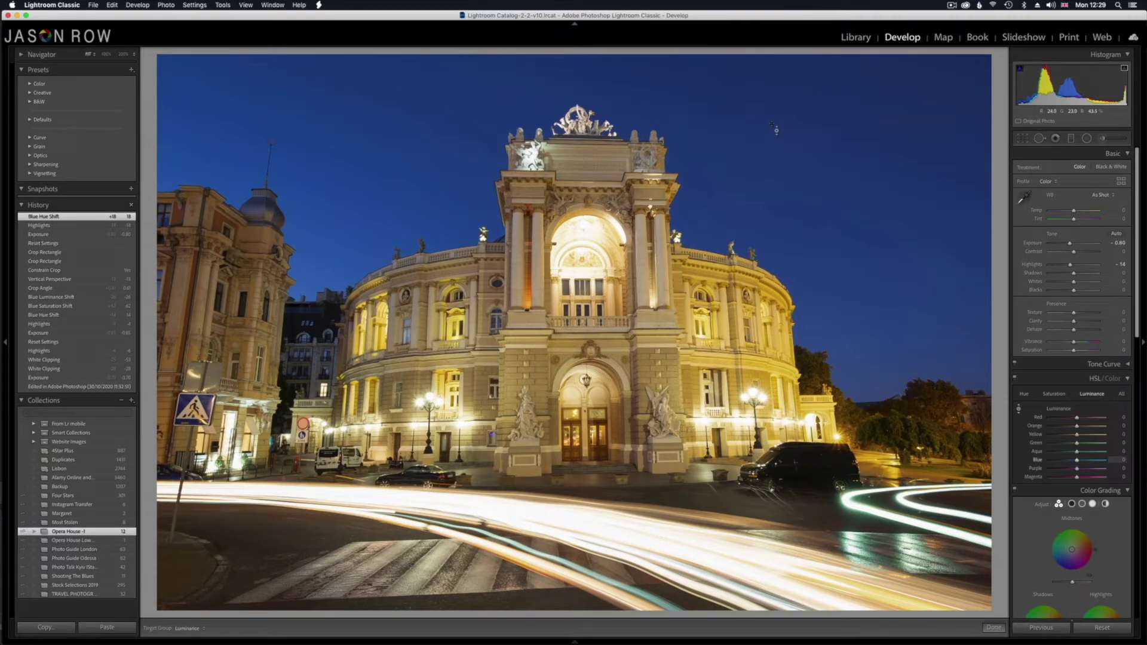
left_click_drag(329, 275, 328, 299)
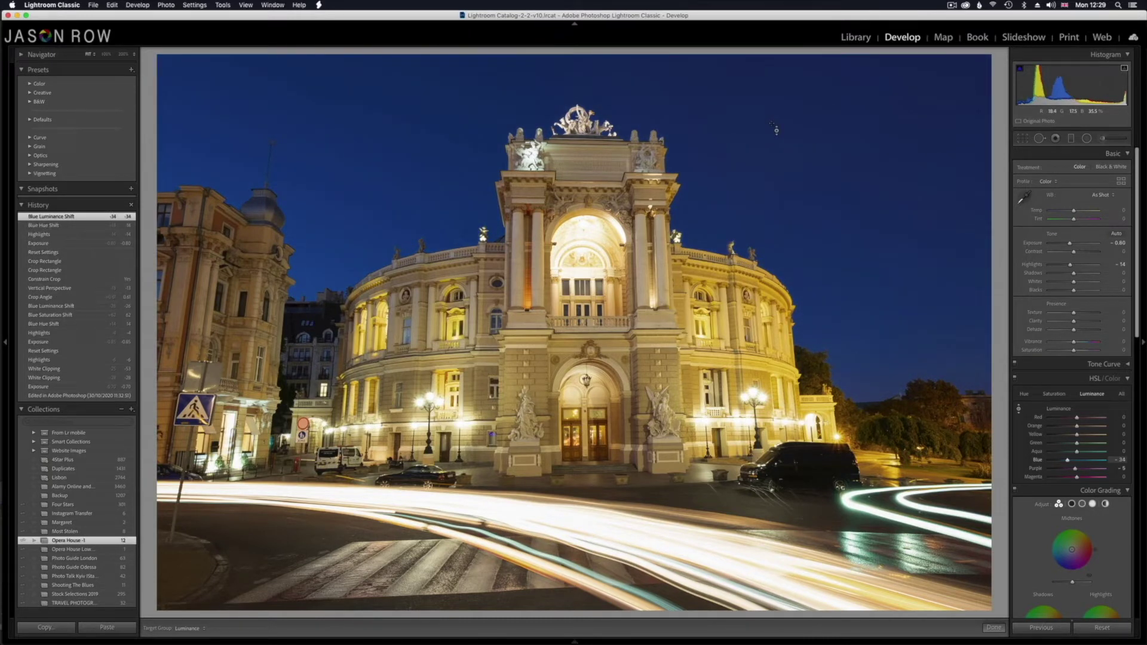
left_click_drag(776, 122, 776, 130)
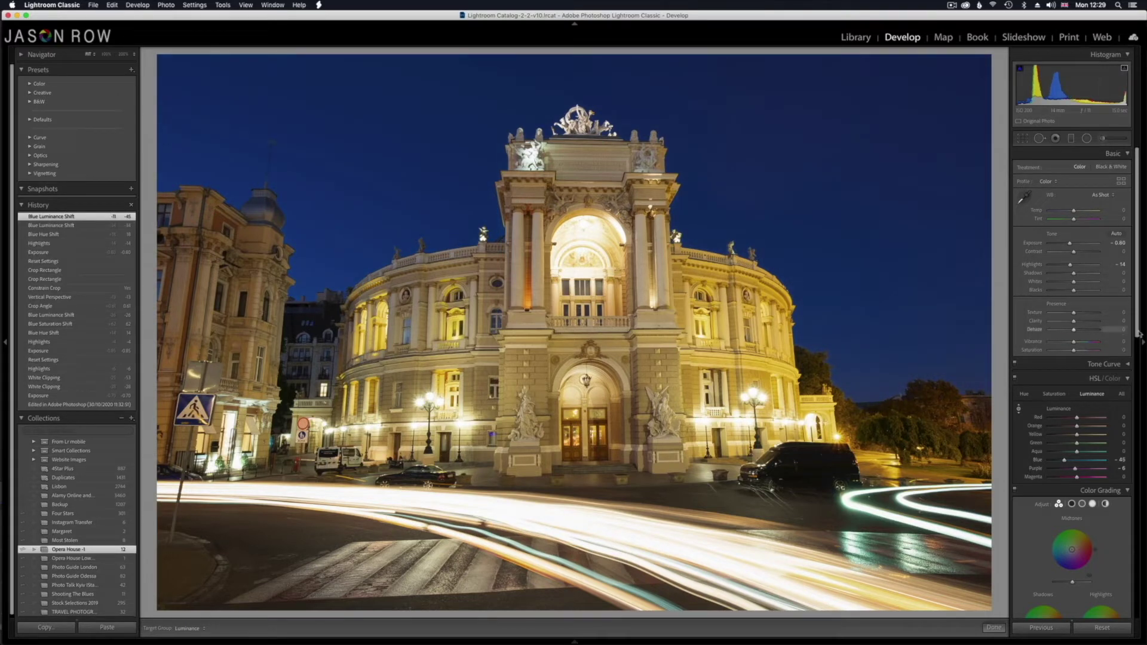
left_click(1054, 394)
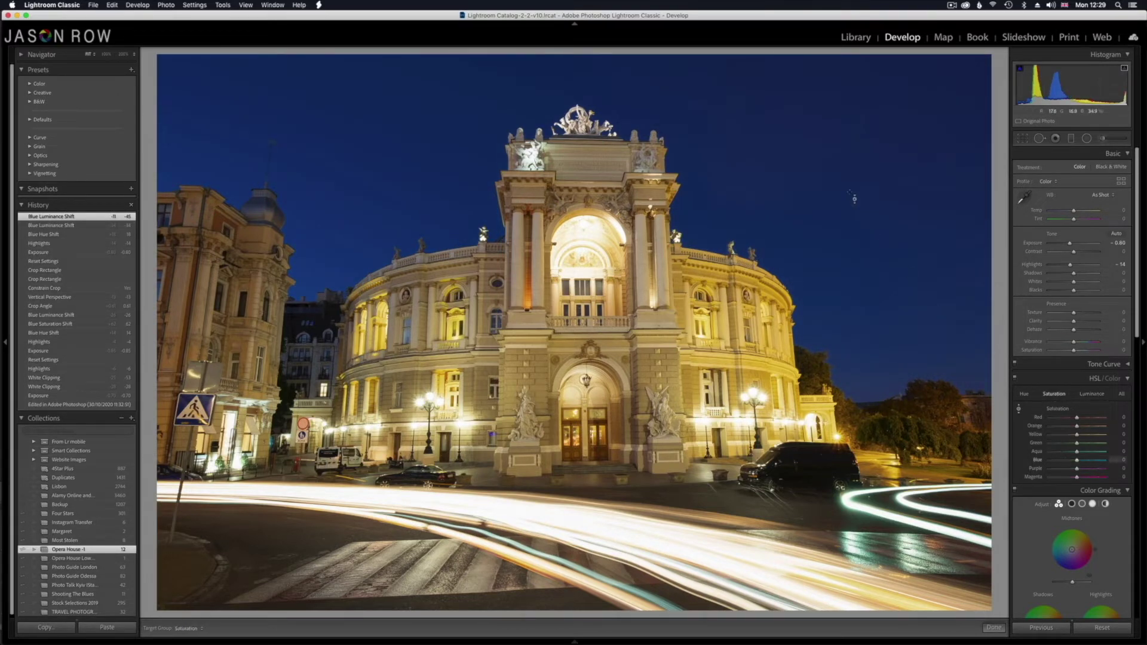
left_click_drag(687, 131, 687, 122)
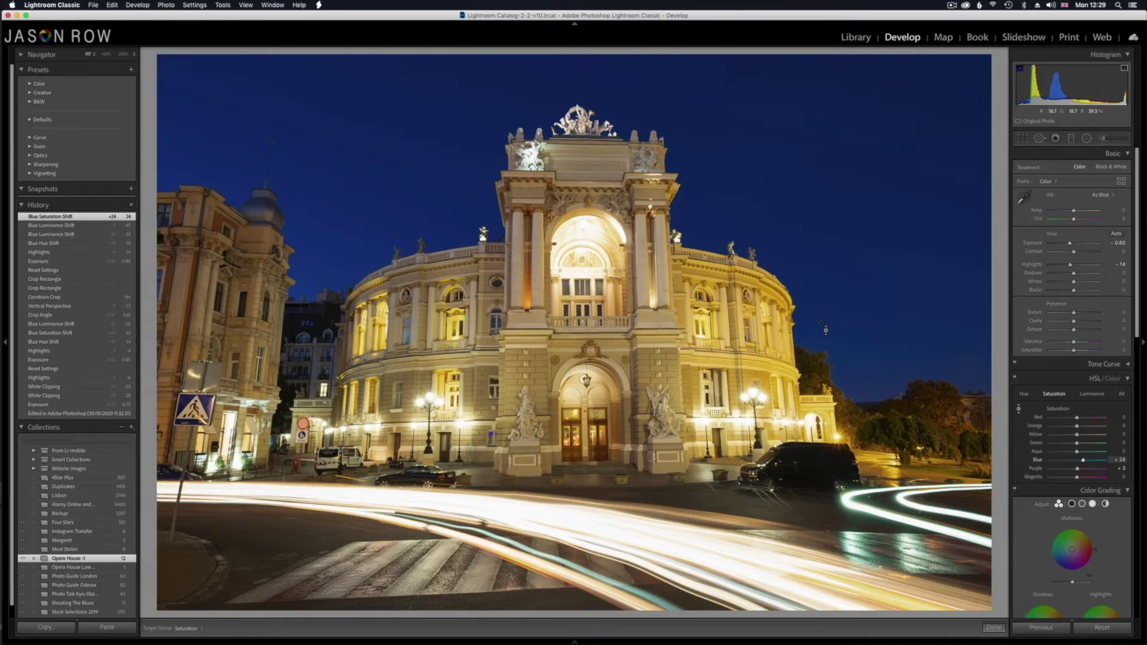
Step: Correct the converging verticals of the opera house by setting the Vertical transform to -10
scroll(1055, 399, "down", 10)
scroll(1056, 398, "down", 6)
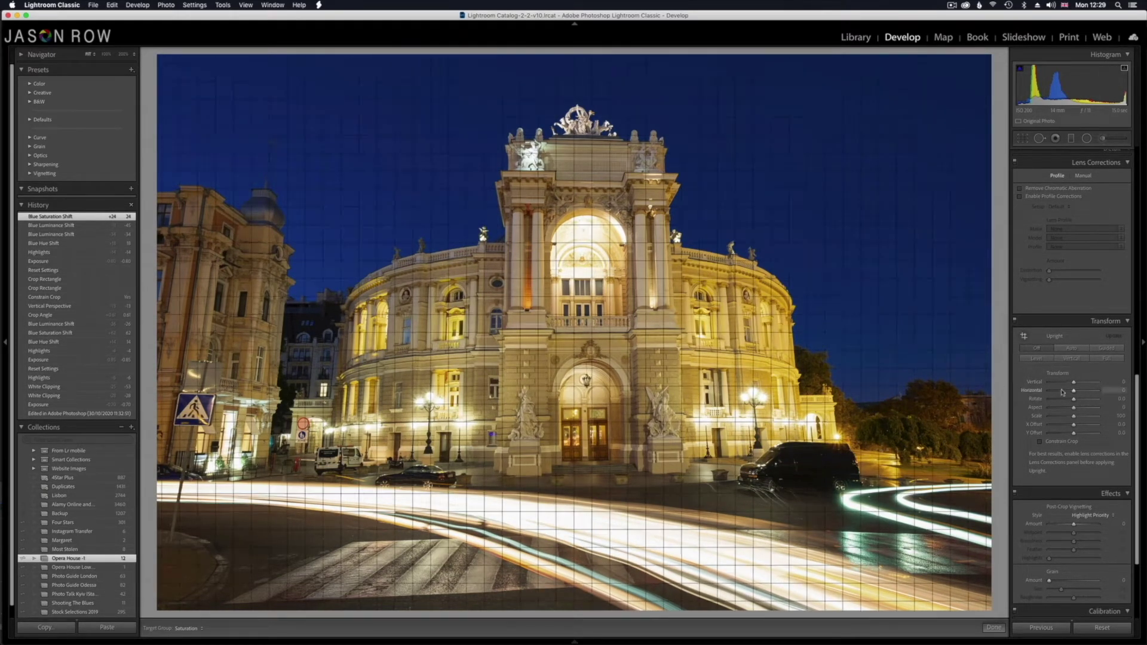
left_click_drag(1074, 384, 1073, 387)
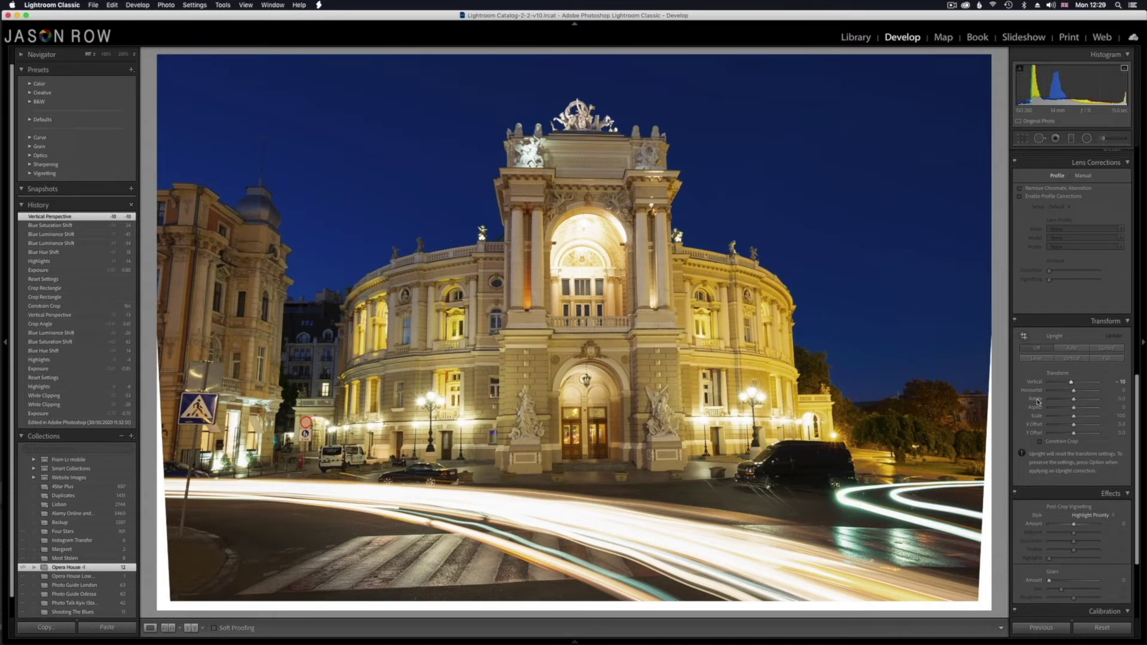
Step: Straighten the opera house image by drawing a level line along the base of the building
scroll(1037, 402, "up", 15)
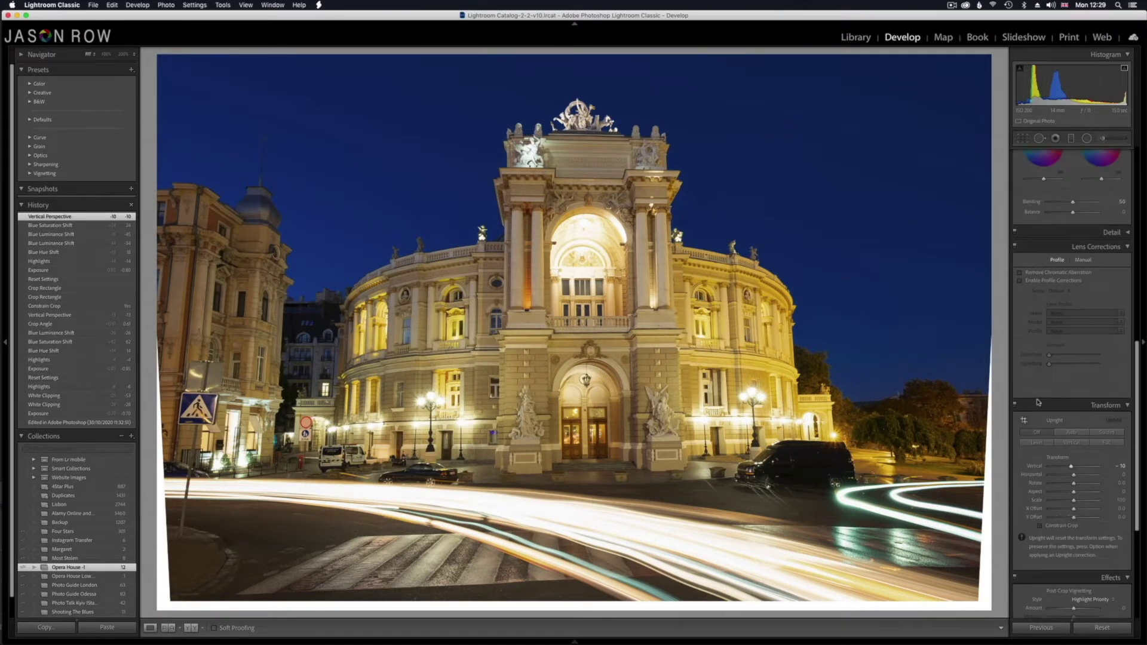
left_click(1022, 139)
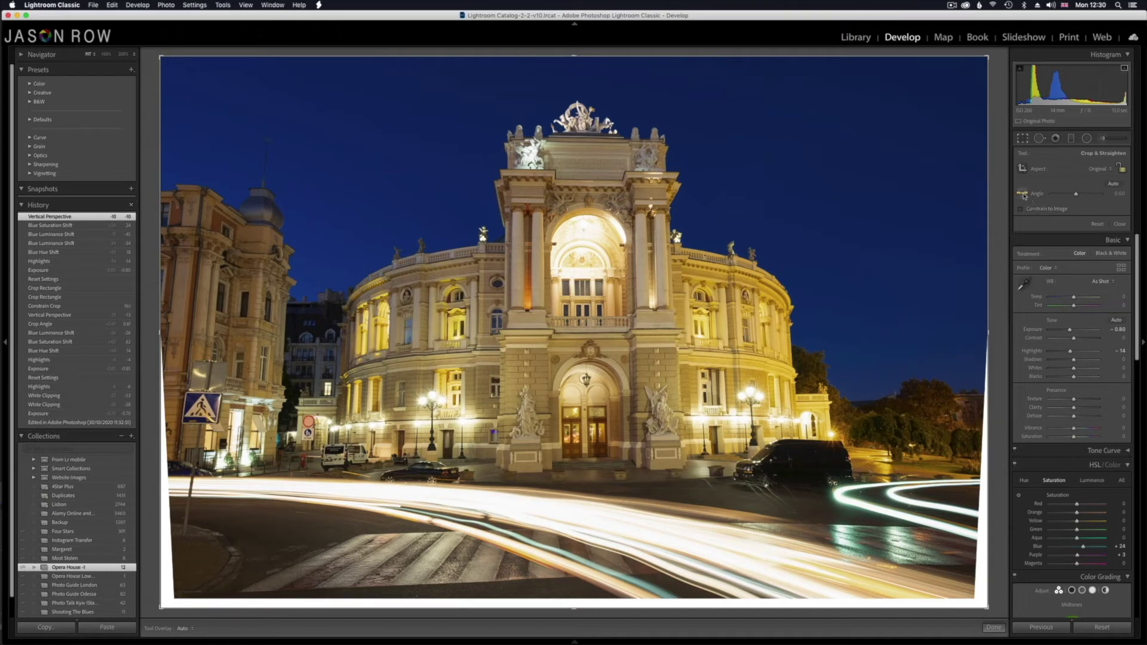
left_click(1023, 195)
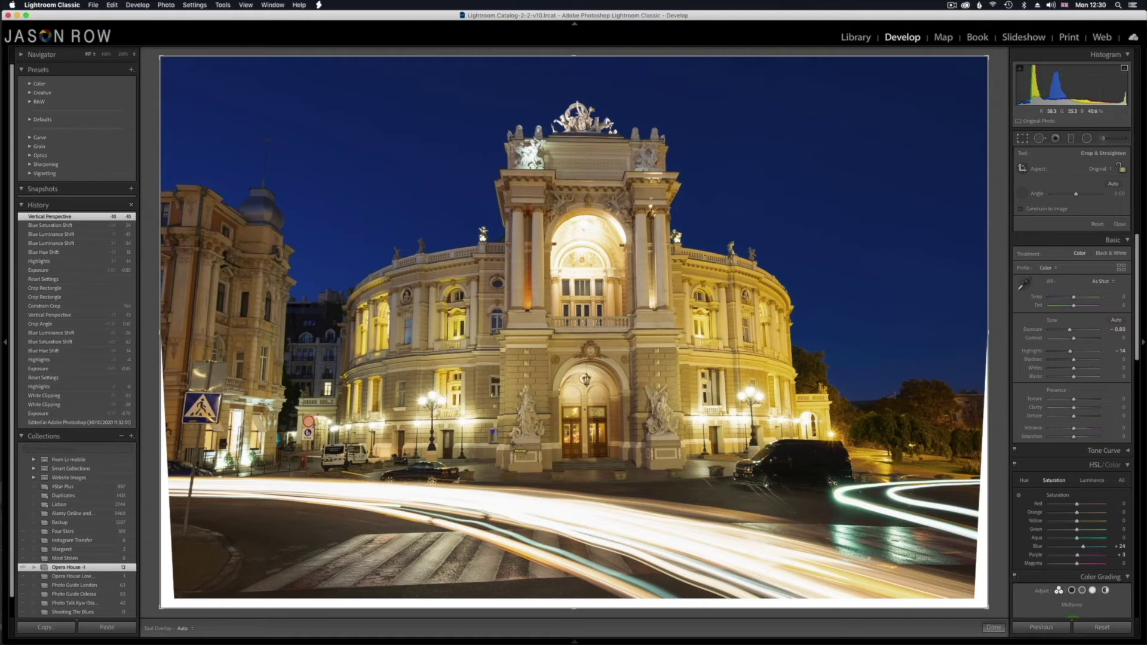
left_click_drag(513, 443, 683, 440)
left_click_drag(683, 440, 684, 440)
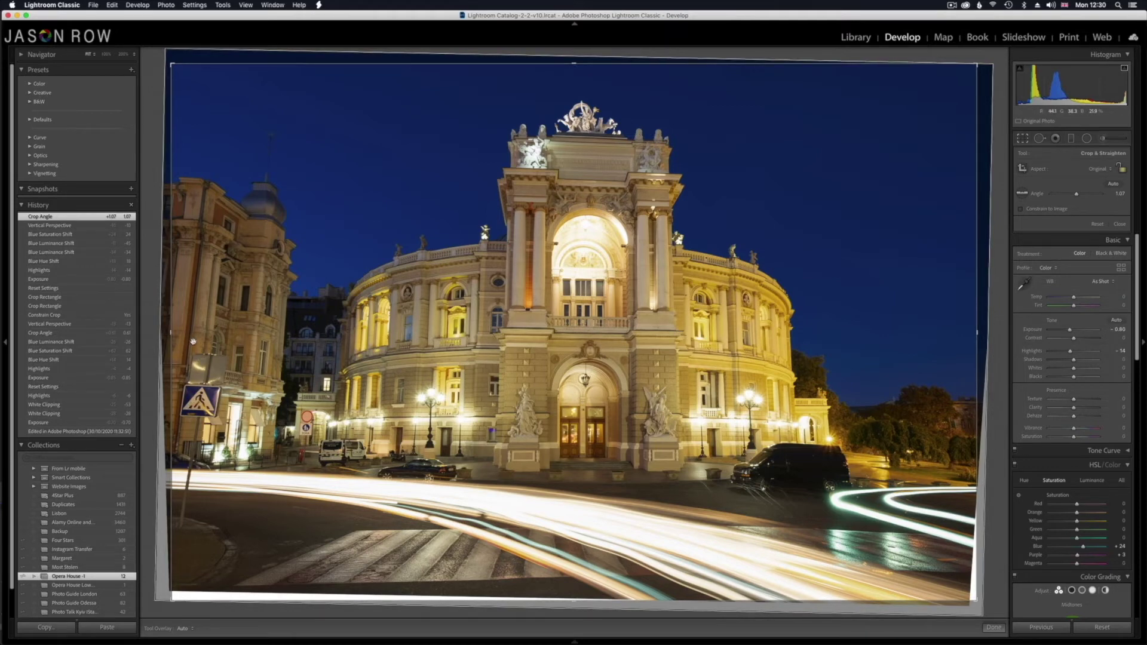
Step: Crop all four sides of the opera house frame inward, without keeping the original aspect, to remove the white borders and apply it
left_click_drag(173, 333, 199, 332)
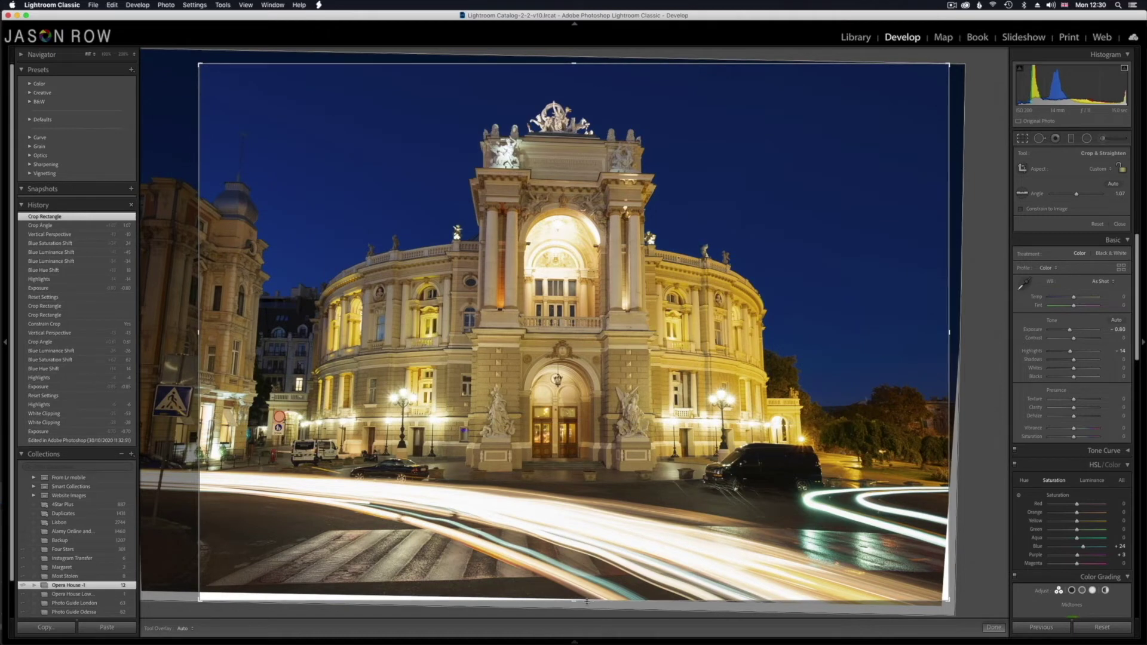
left_click_drag(573, 601, 572, 595)
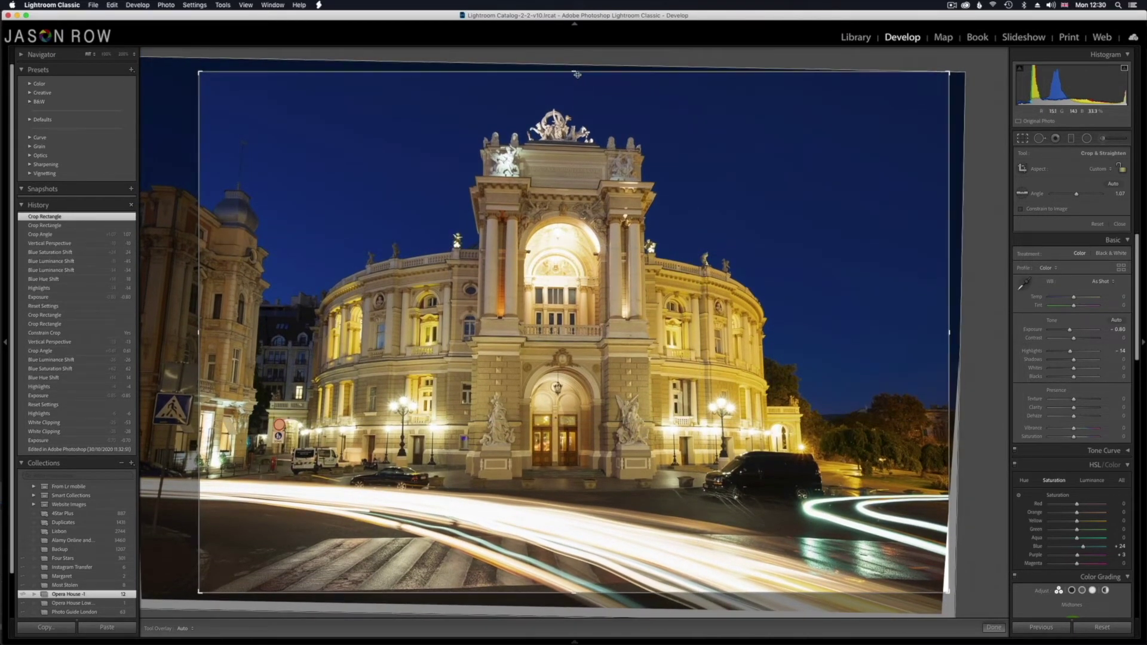
left_click_drag(575, 72, 575, 99)
left_click_drag(950, 333, 931, 334)
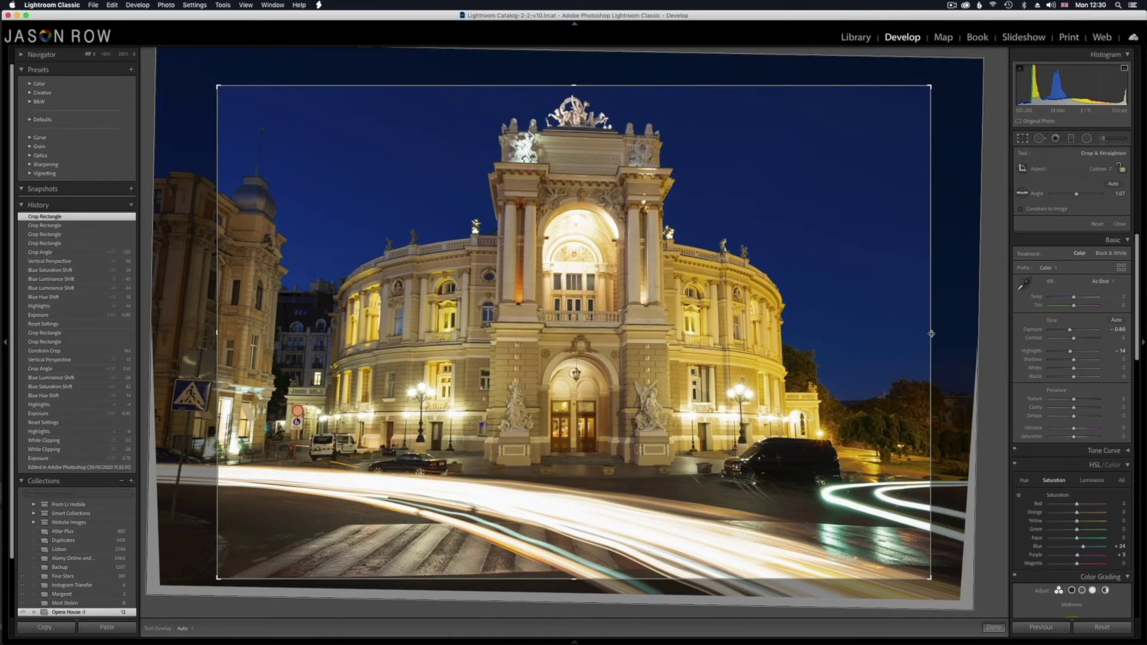
left_click(993, 627)
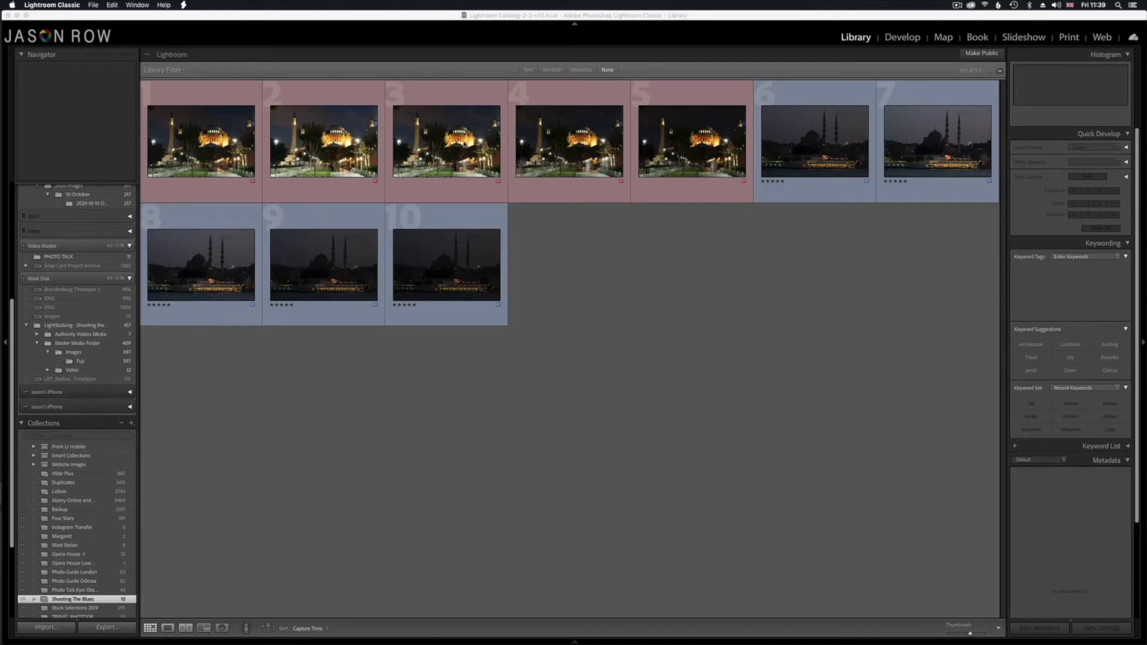
Step: Select the five red-labelled mosque exposures in the Shooting The Blues collection and start an HDR photo merge of them
key("e")
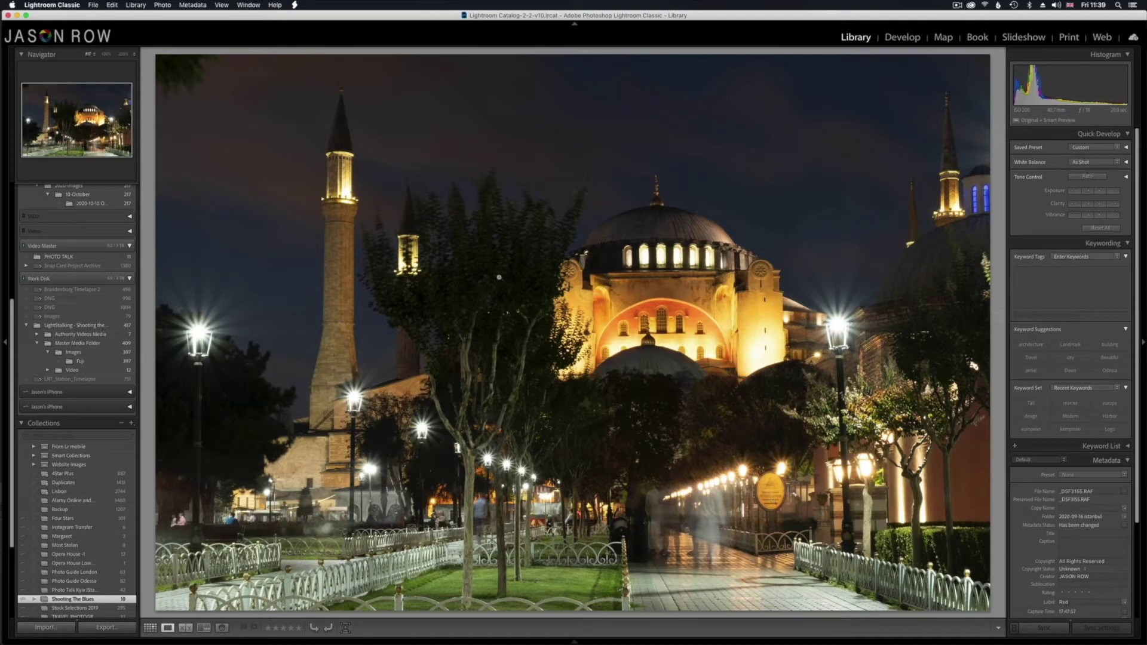
key("g")
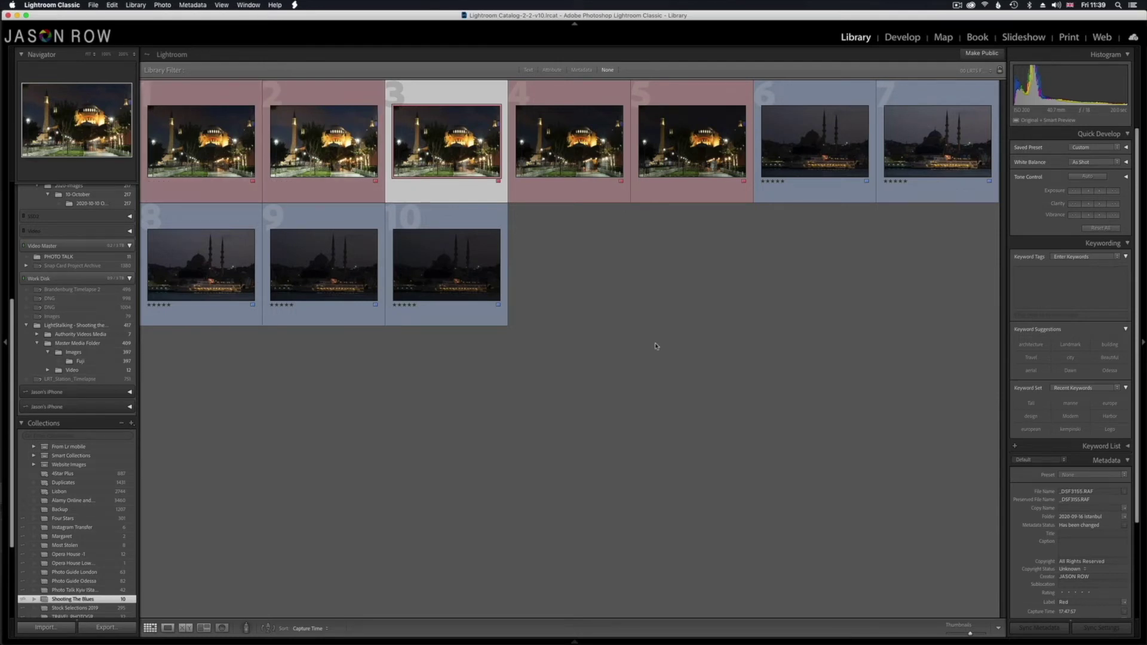
left_click(210, 144)
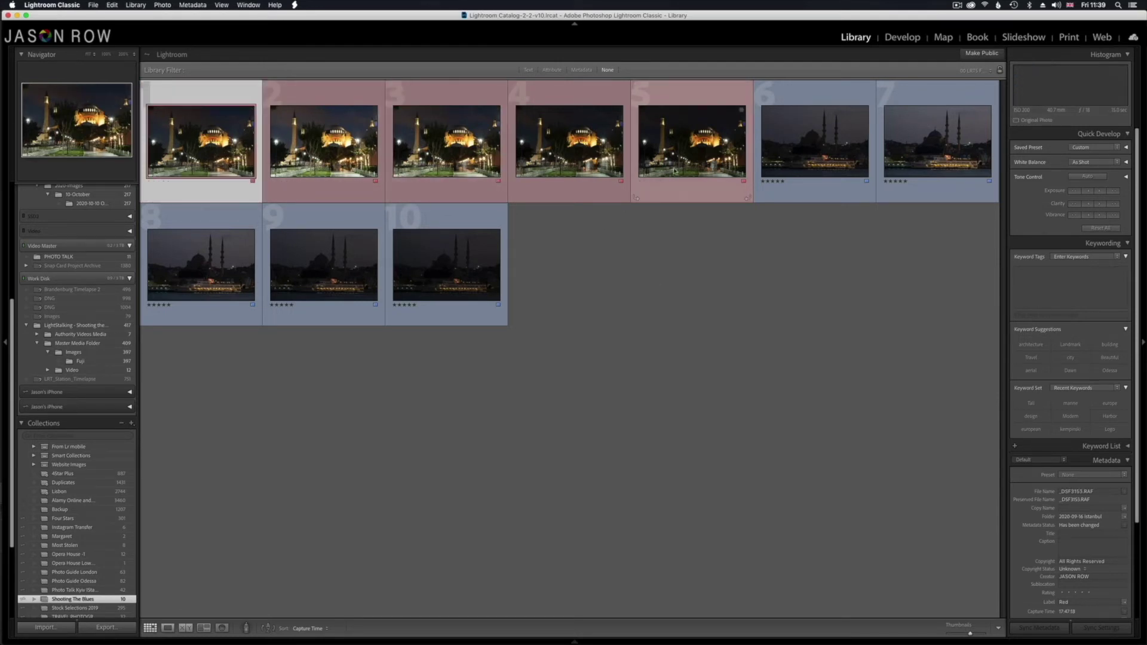
left_click(693, 150, "shift")
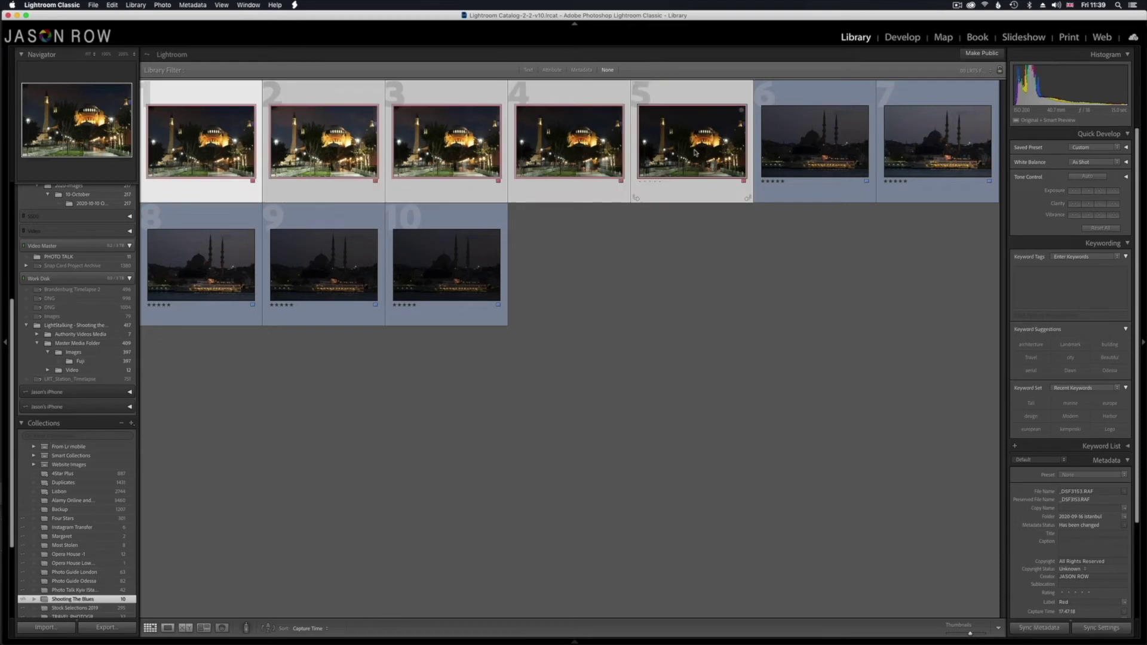
right_click(552, 145)
mouse_move(600, 255)
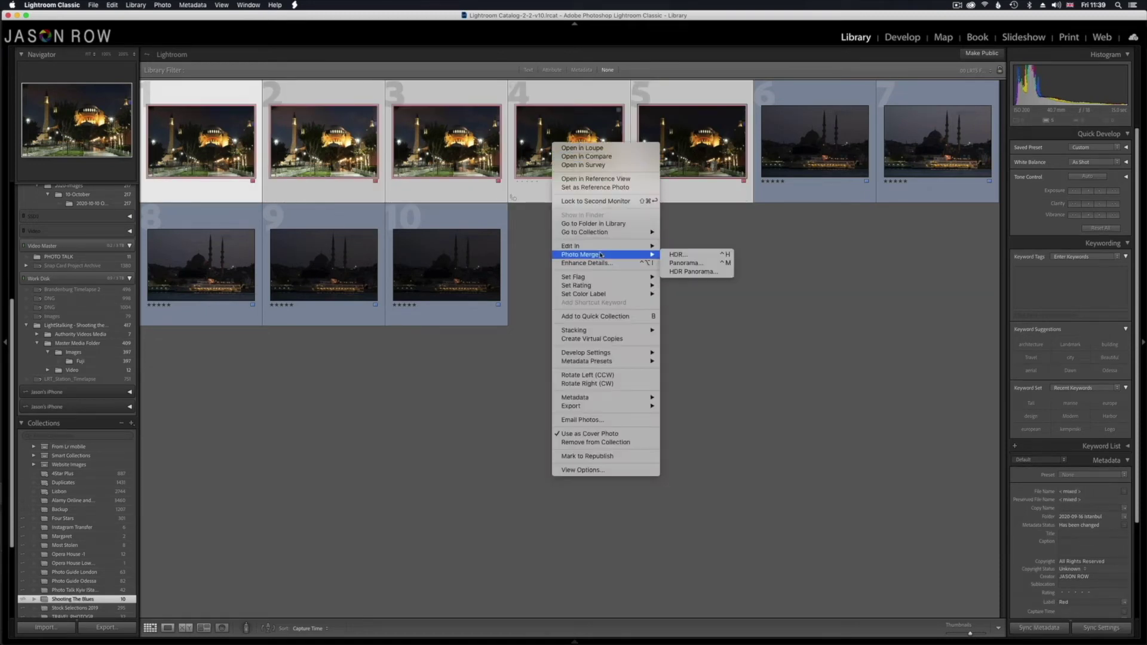
left_click(681, 254)
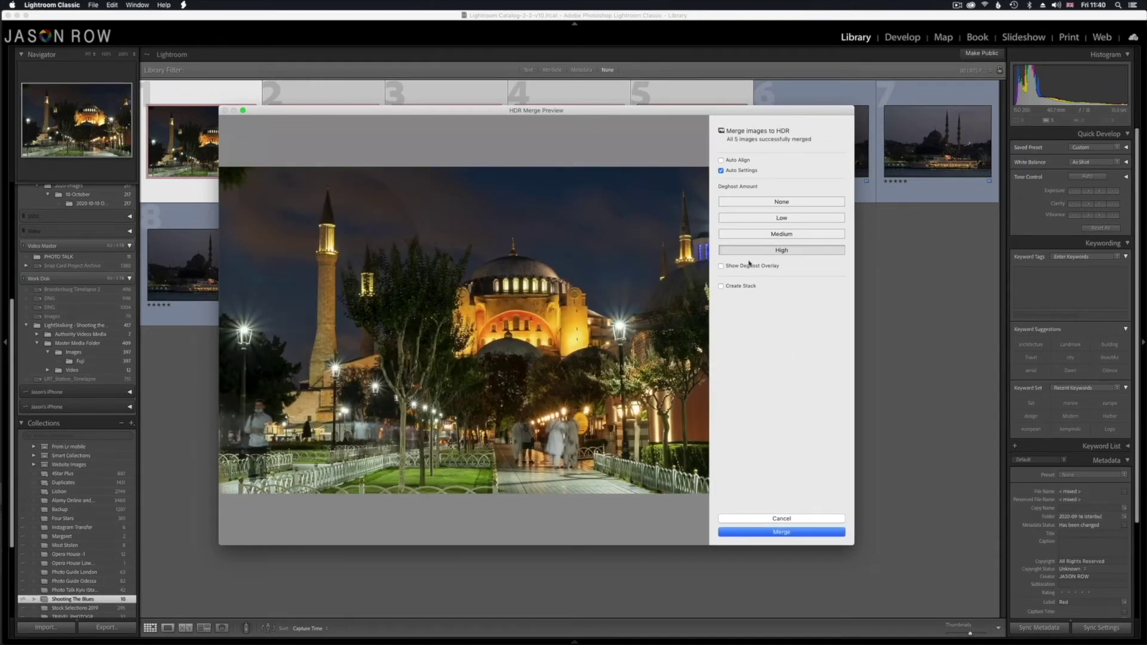
Step: Compare the deghosting levels on a magnified area with people, choose None, and merge the exposures to HDR
left_click(255, 435)
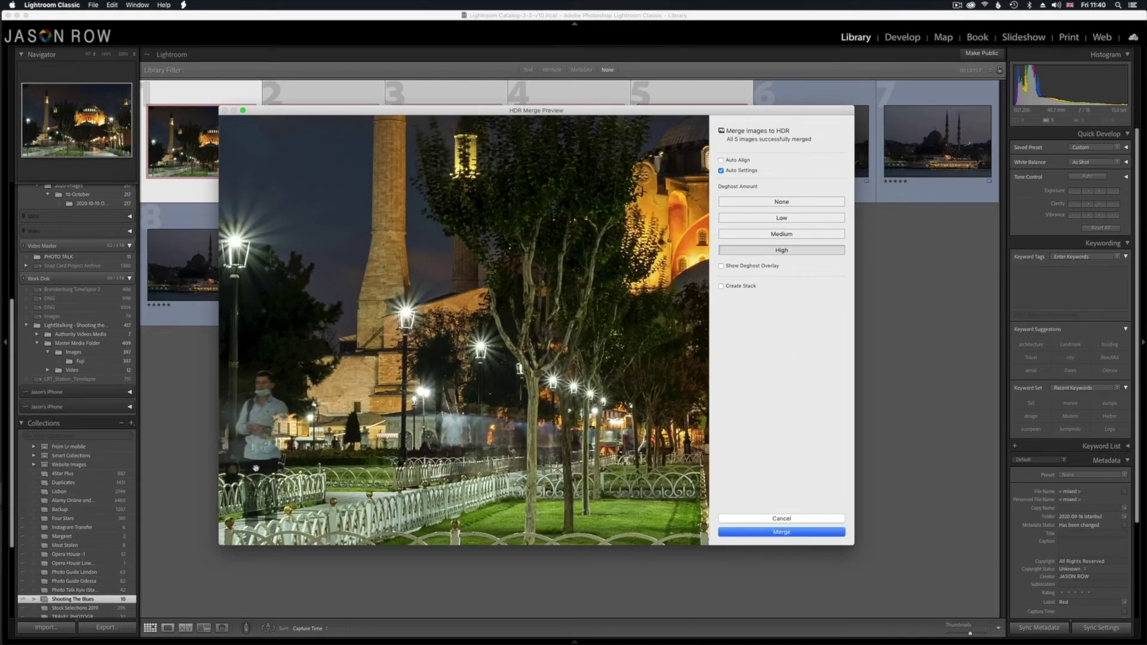
left_click(794, 235)
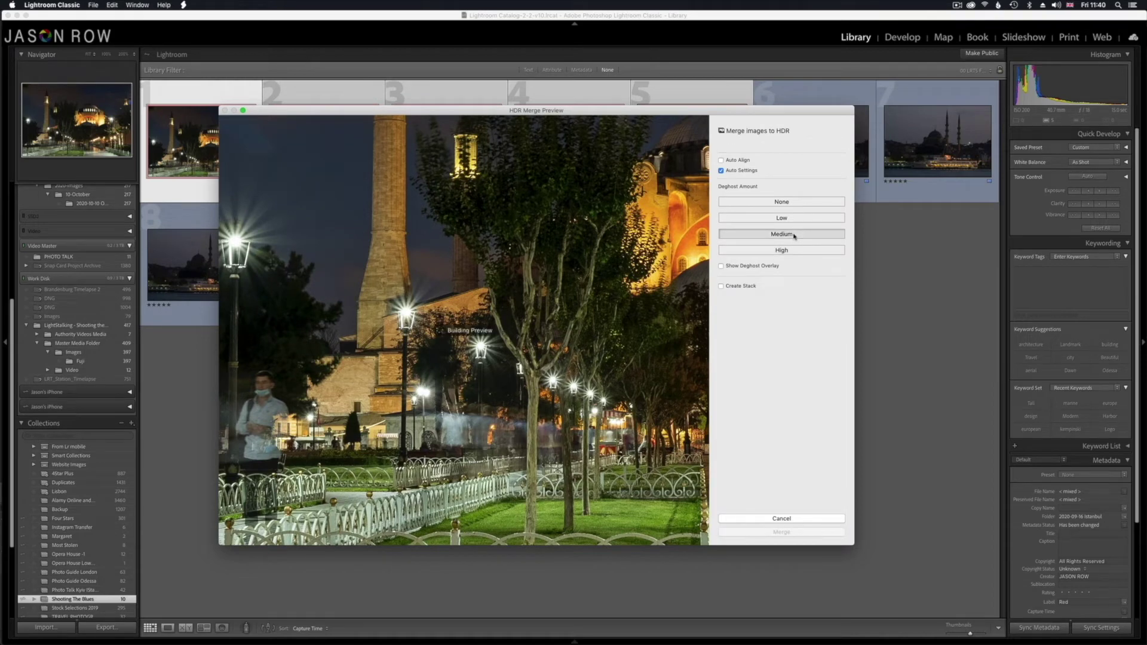
left_click(790, 219)
left_click(786, 202)
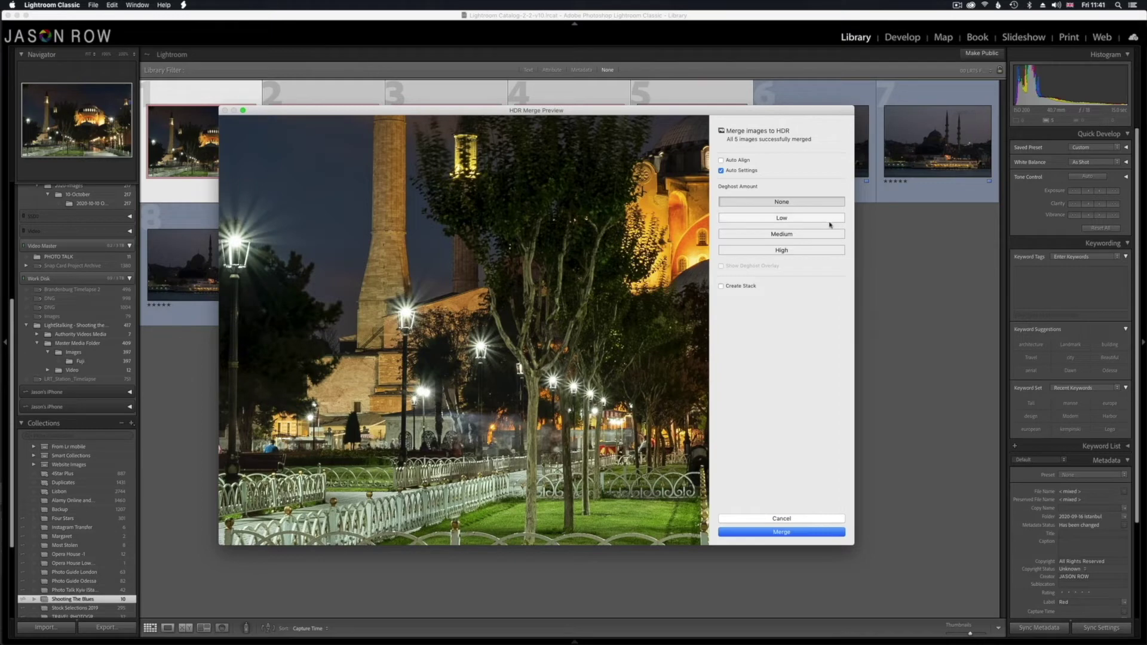
left_click(789, 250)
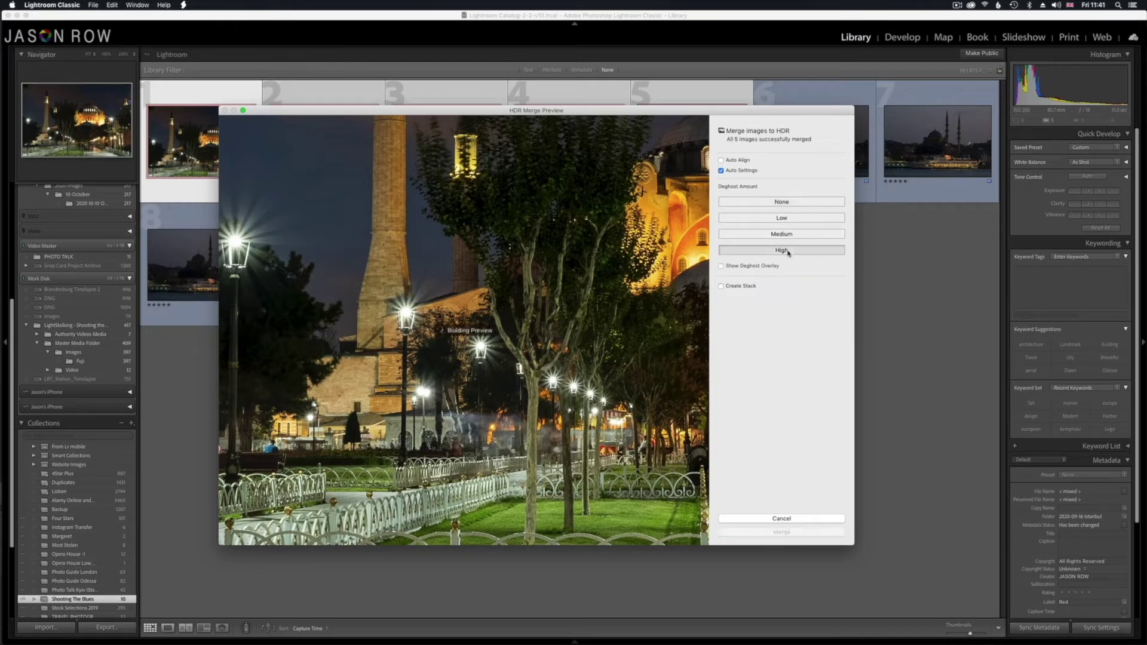
left_click(782, 202)
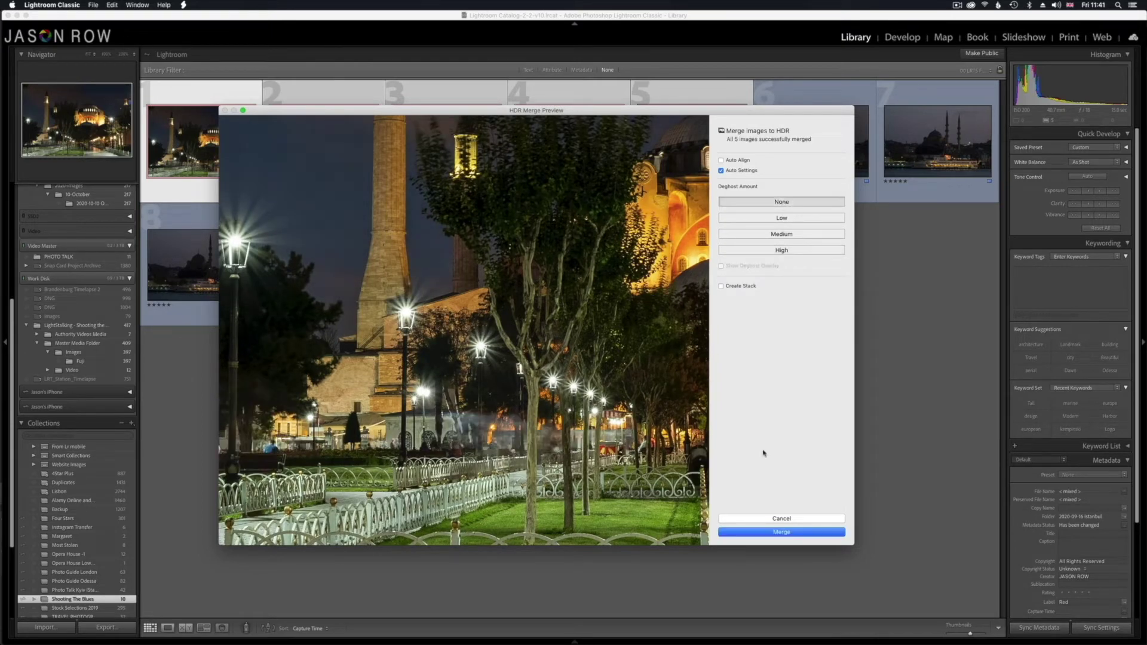
left_click(782, 533)
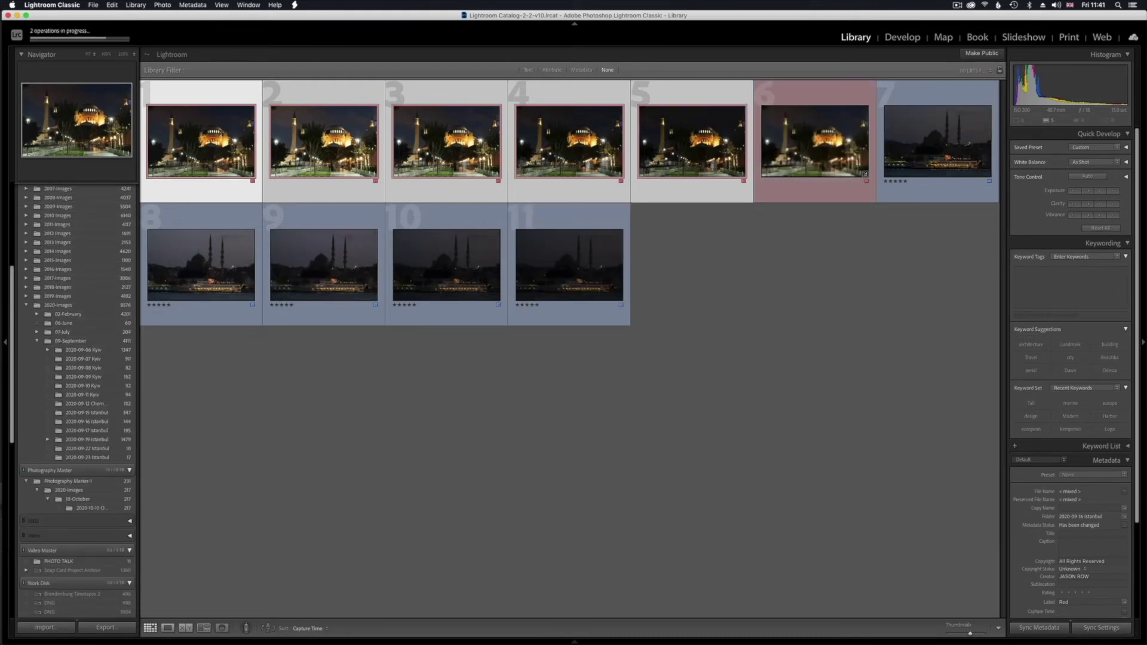
Step: Examine the merged HDR image full-size and magnified around the tree and dome for movement between exposures
key("e")
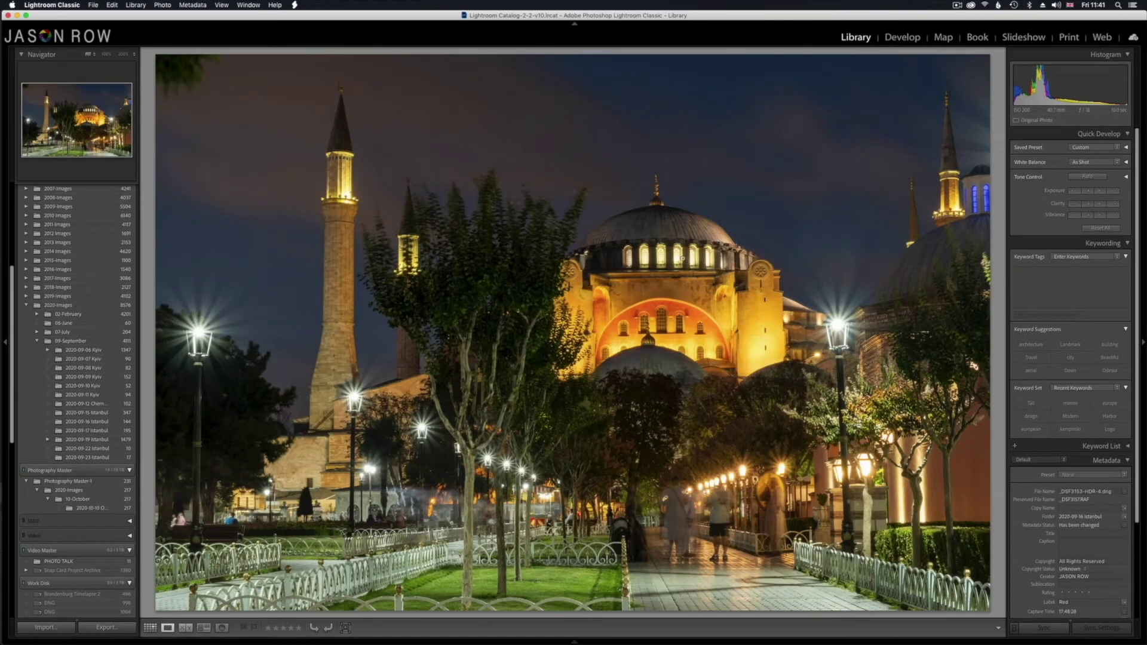
left_click(591, 188)
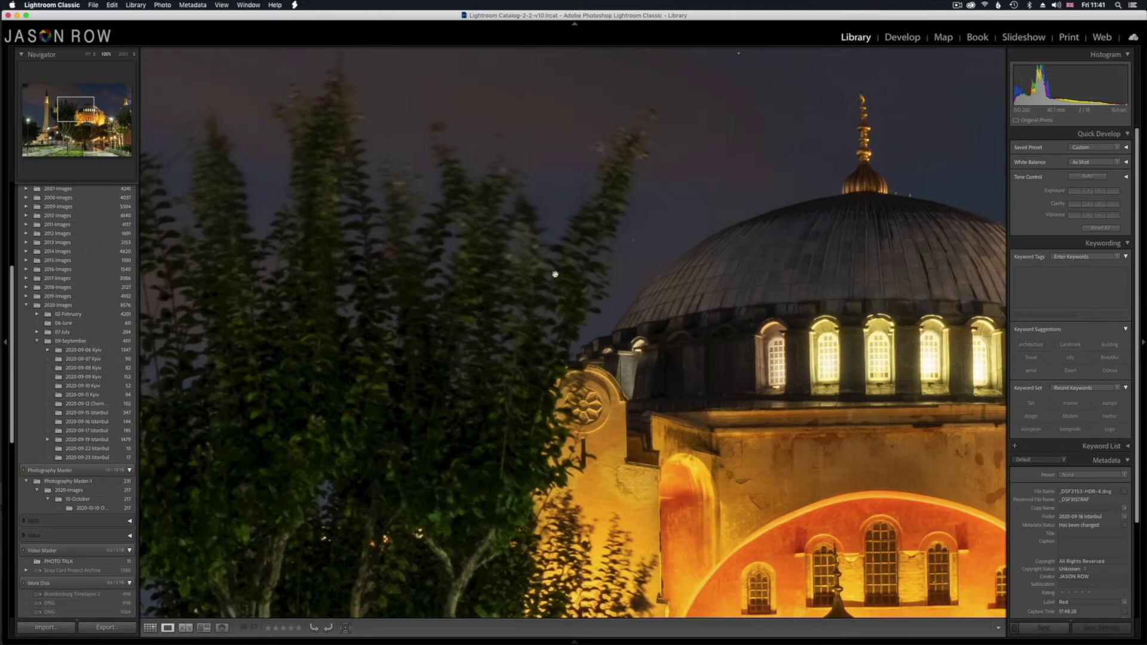
left_click(434, 350)
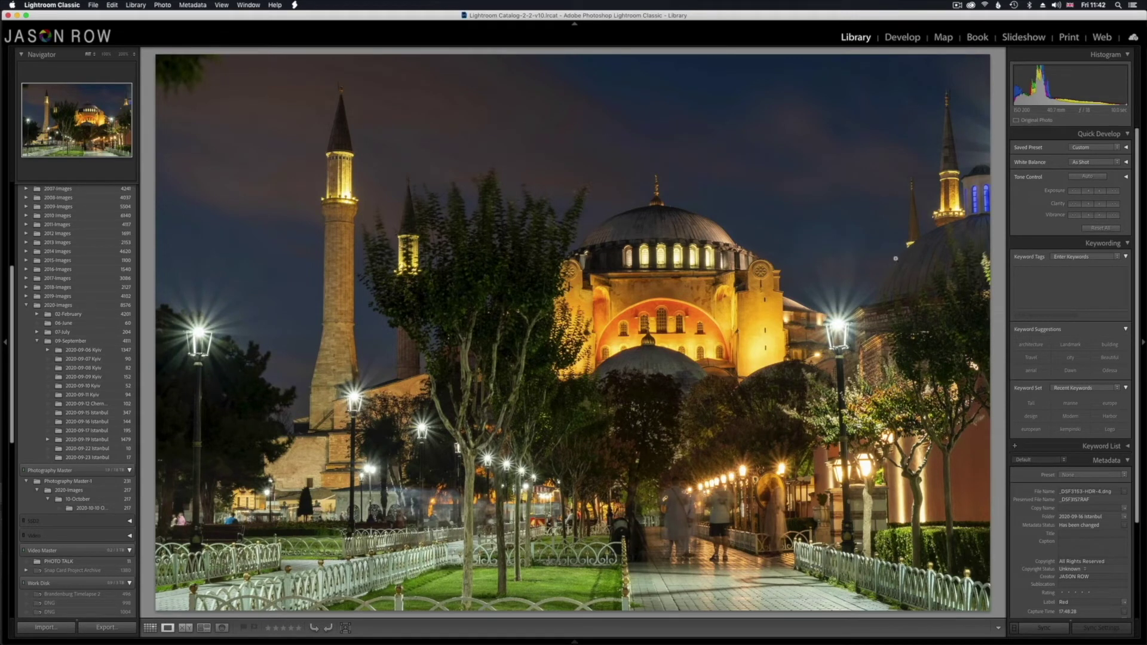
Step: Open the merged HDR image for developing and set its Blacks to -13
left_click(901, 38)
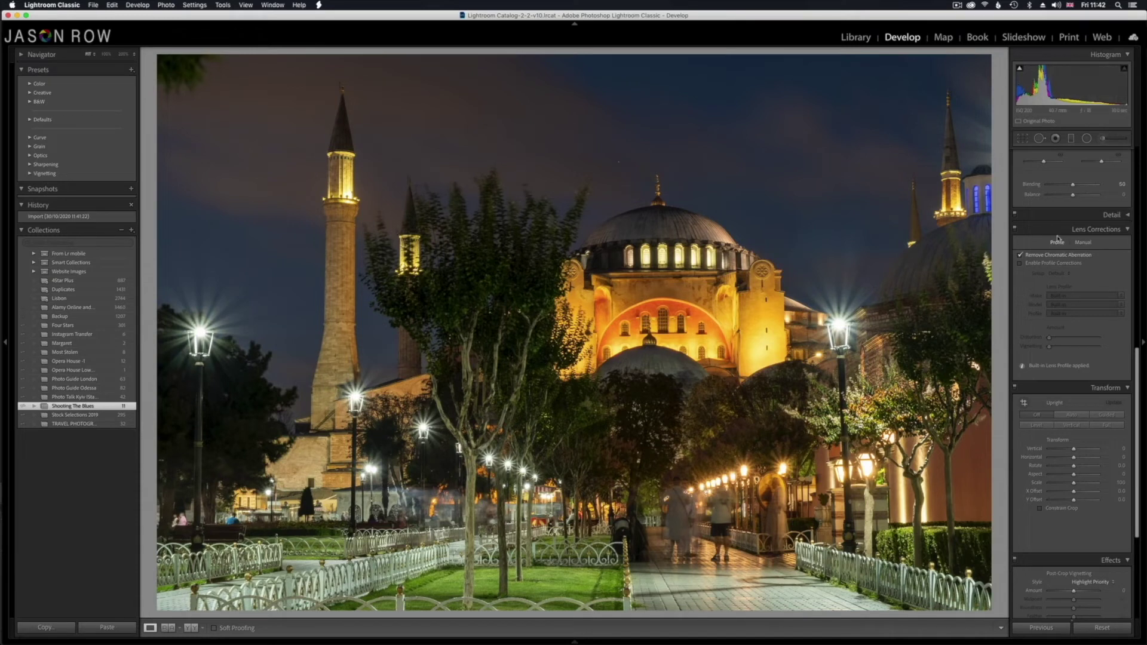
scroll(1051, 277, "up", 10)
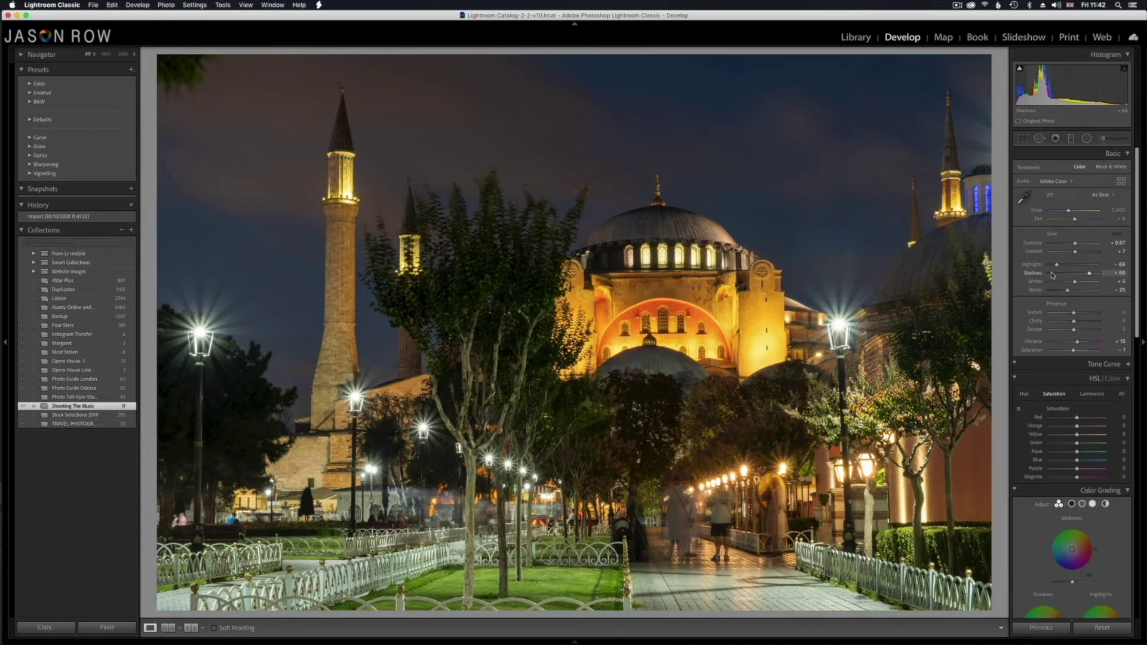
left_click_drag(1067, 291, 1070, 291)
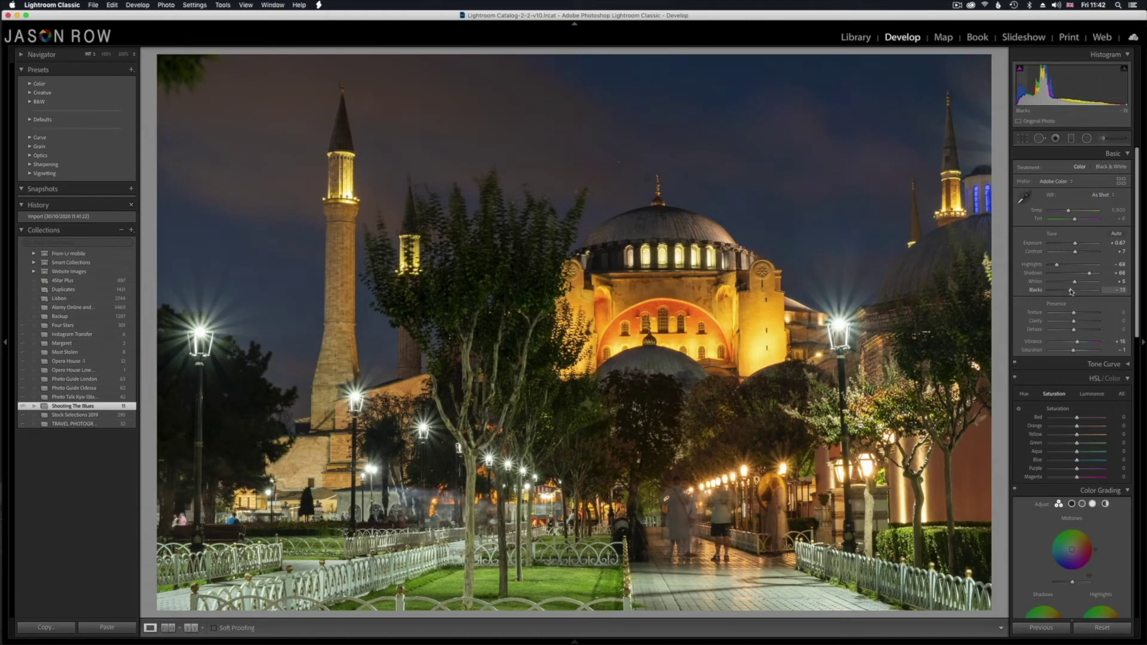
left_click_drag(1071, 291, 1071, 291)
Step: Sample the white balance from the foreground paving, then refine Tint to +6 and Temperature to 5,396
left_click(1025, 197)
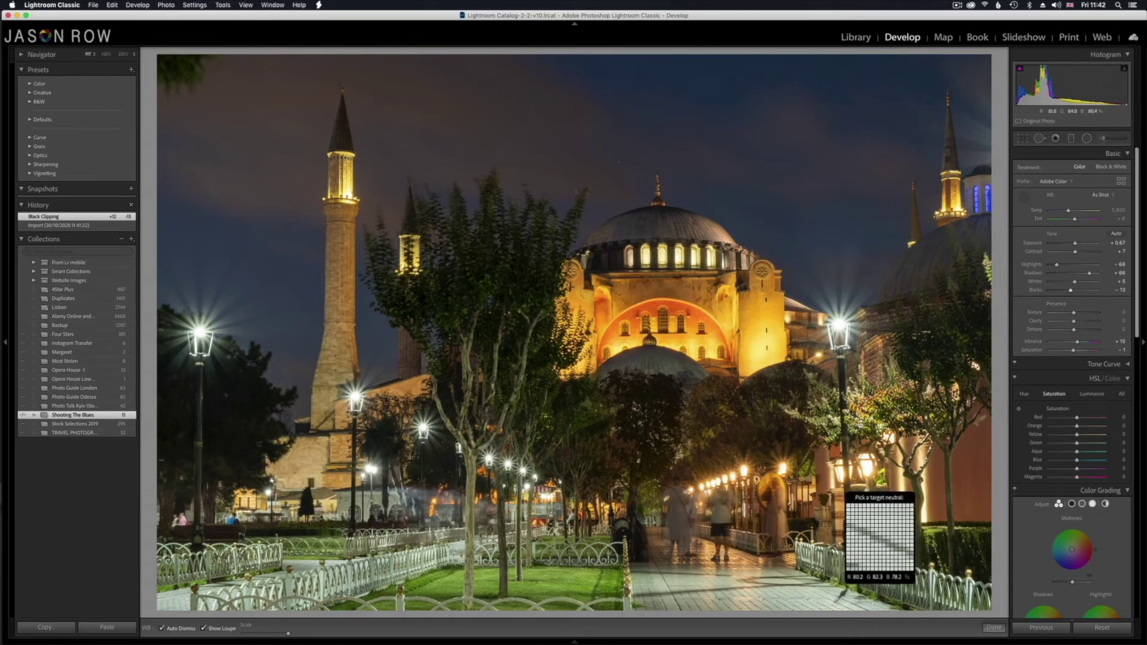
left_click(829, 602)
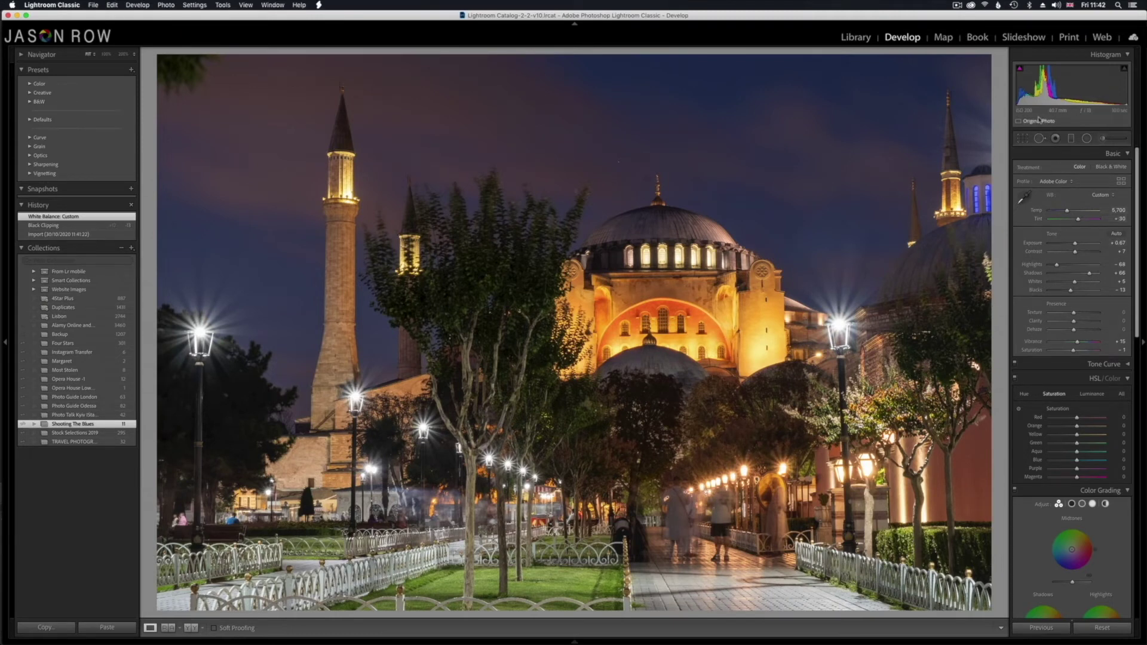
left_click_drag(1077, 220, 1076, 221)
left_click_drag(1066, 210, 1067, 213)
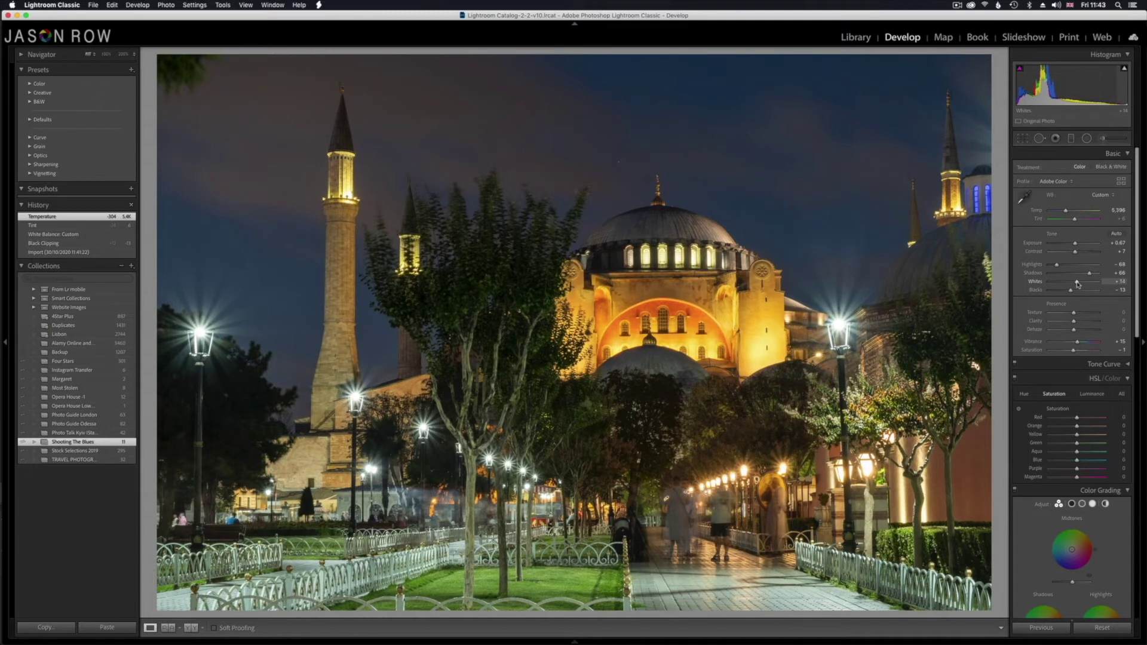
Step: Set Whites to +14 and check the highlight clipping on the street lamps at closer magnification
left_click_drag(1077, 284, 1077, 283)
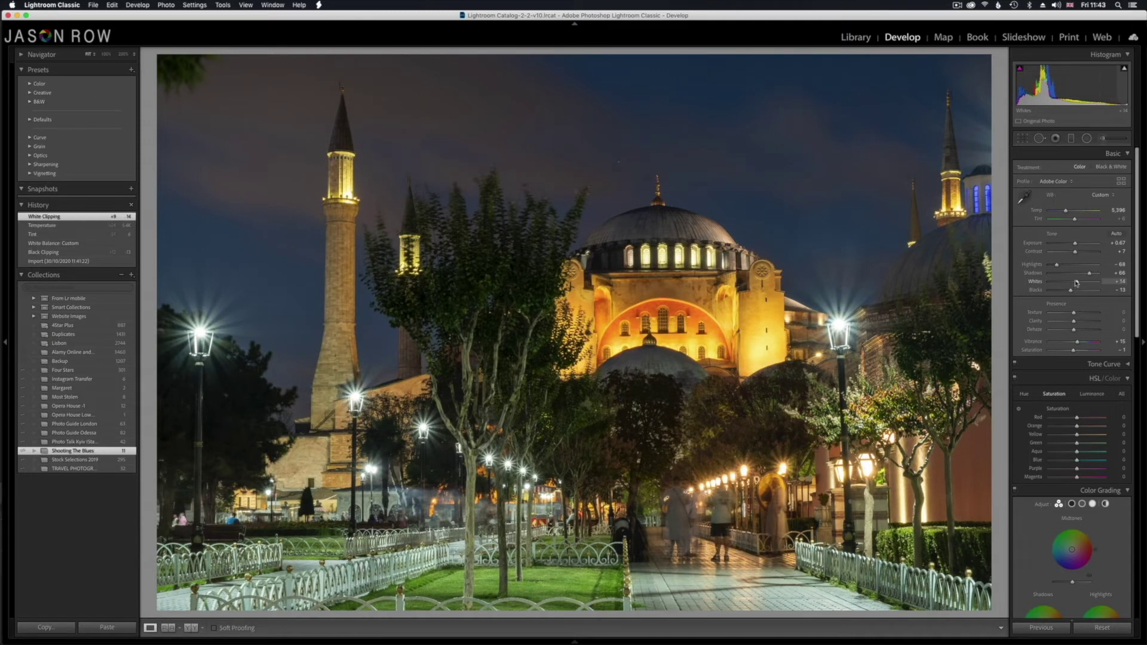
mouse_move(1124, 69)
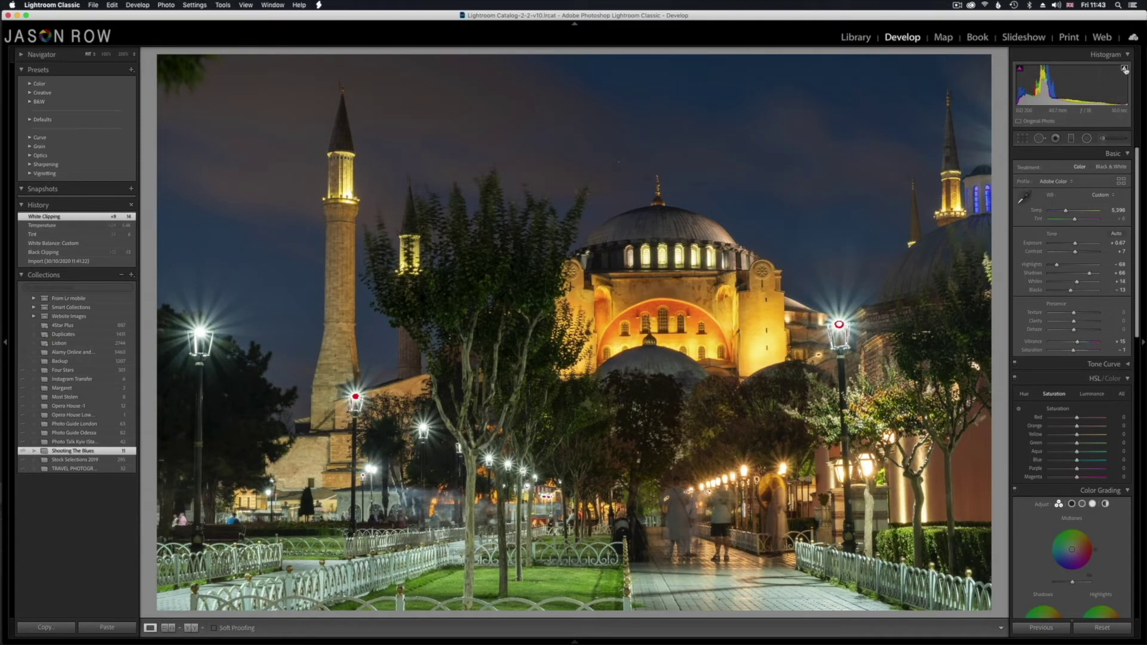
left_click(356, 396)
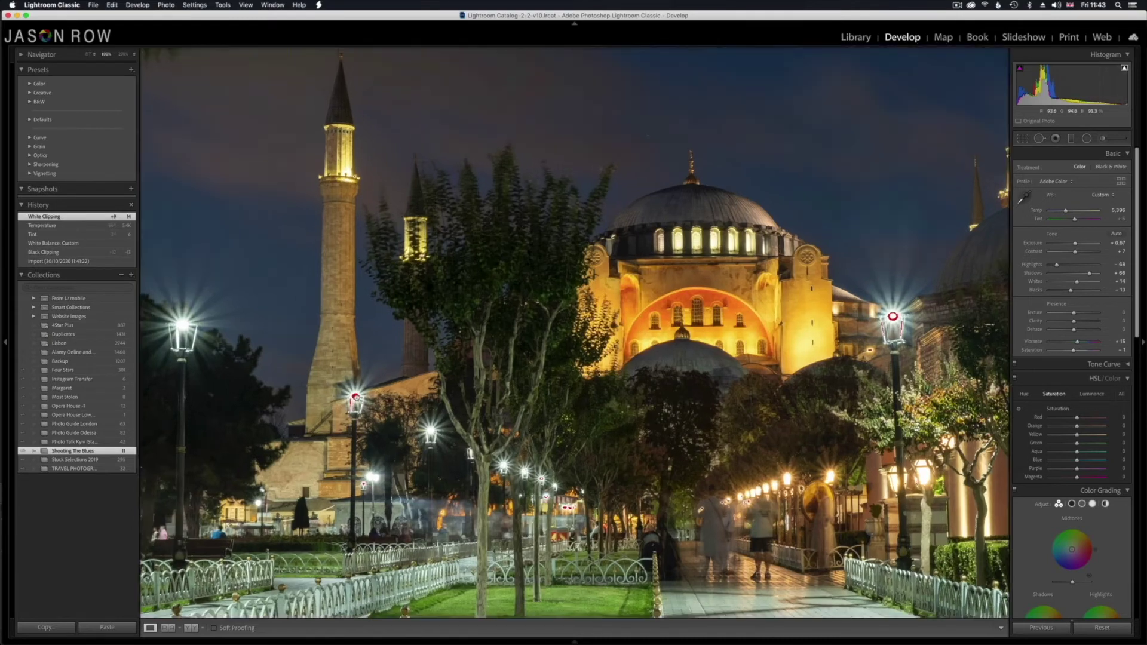
left_click(356, 396)
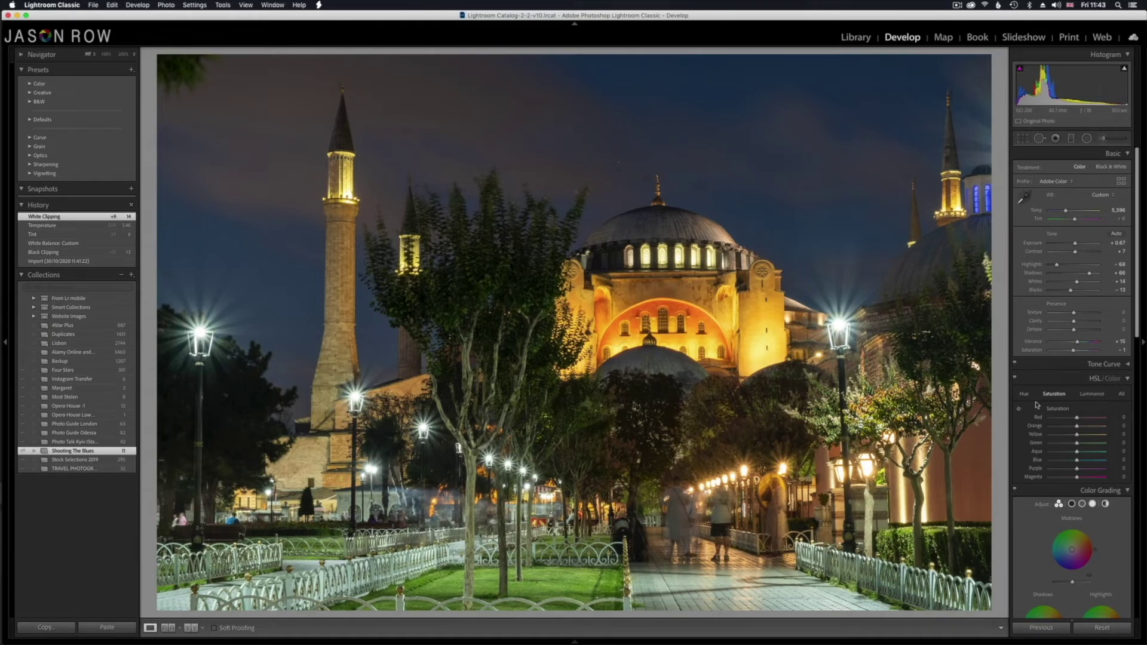
Step: Use targeted saturation adjustments to reduce Yellow to -25 and Orange to -9, and raise the sky's Blue to +24
scroll(1033, 405, "down", 2)
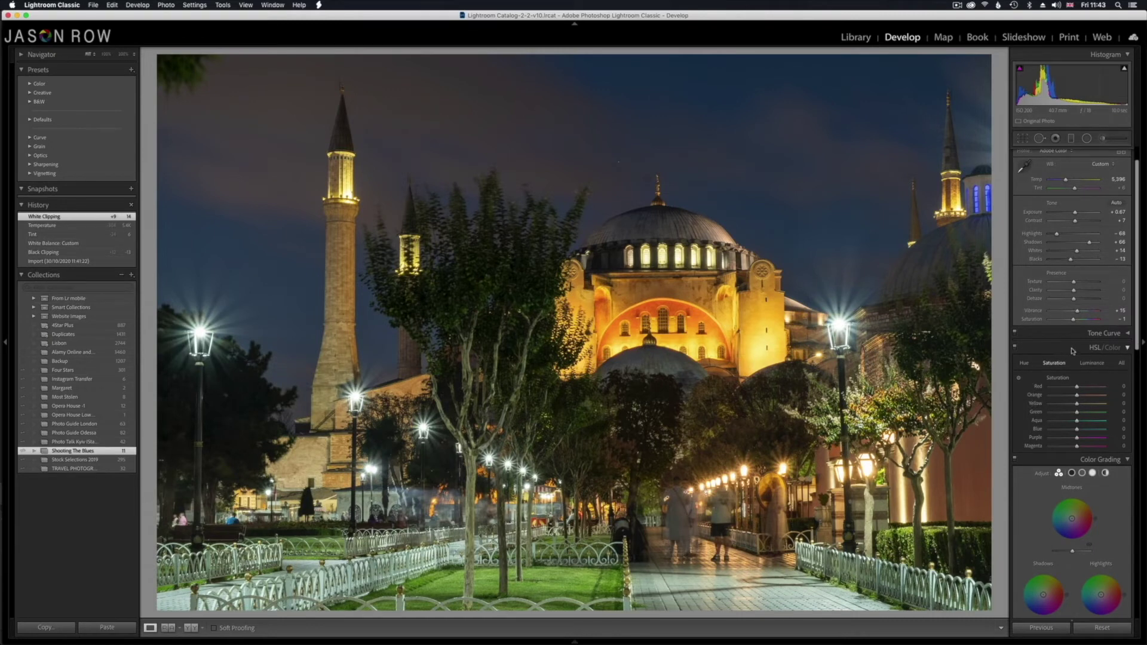
left_click(1019, 381)
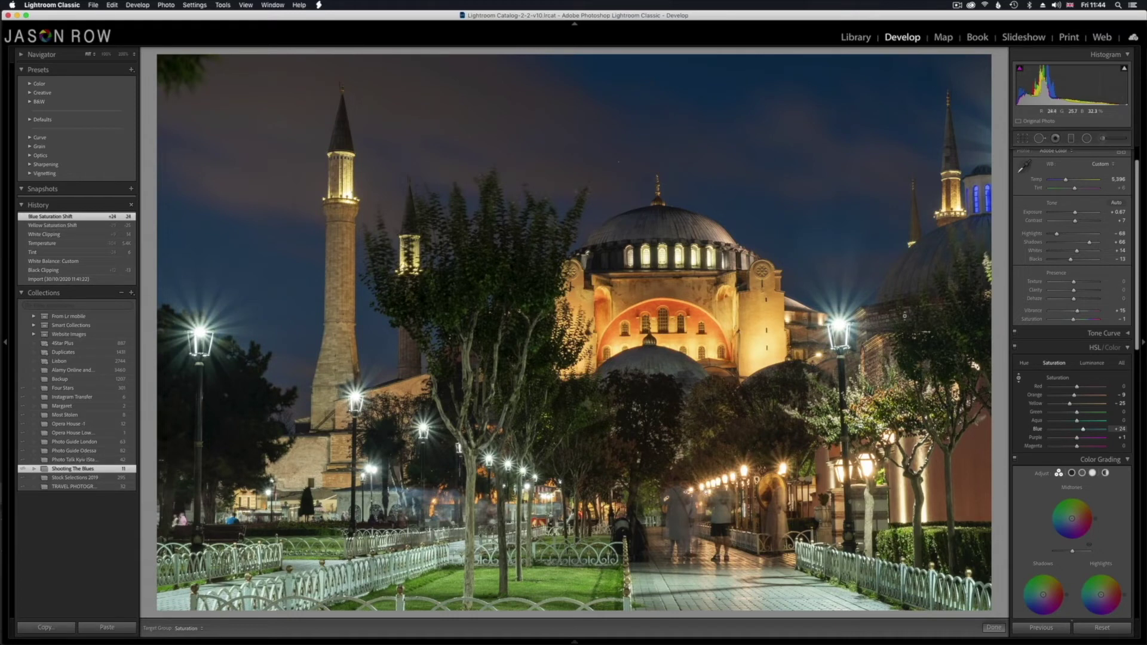
Step: Raise Red and Orange luminance to +23, and set Dehaze to +15 and Clarity to +21
left_click(1091, 364)
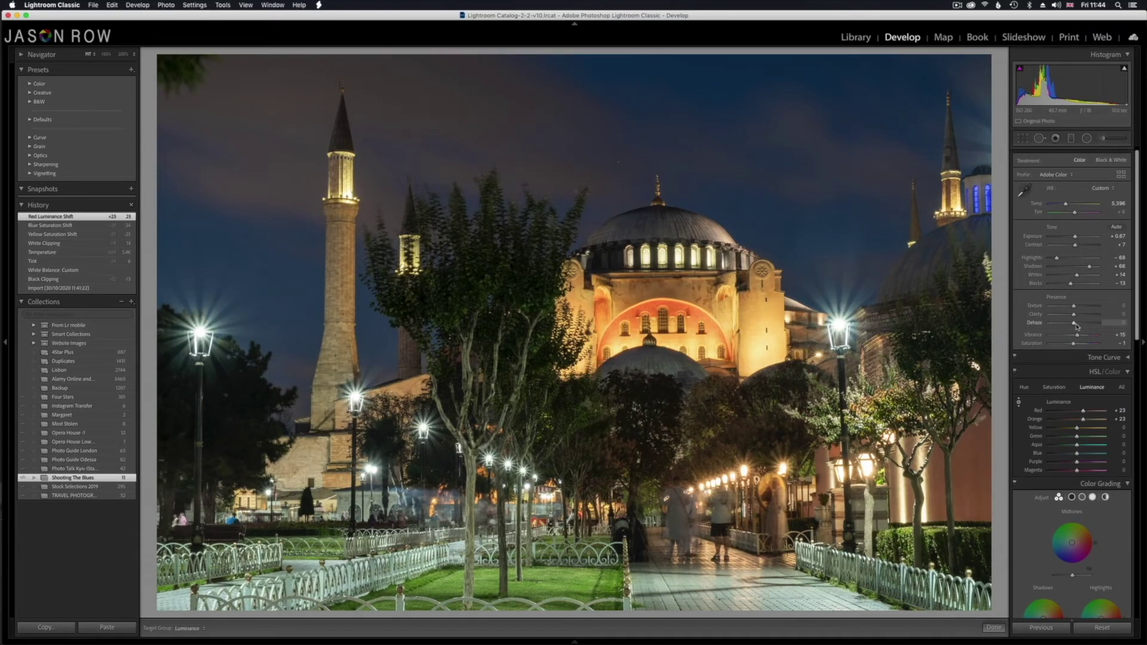
left_click(1073, 324)
left_click_drag(1073, 324, 1077, 325)
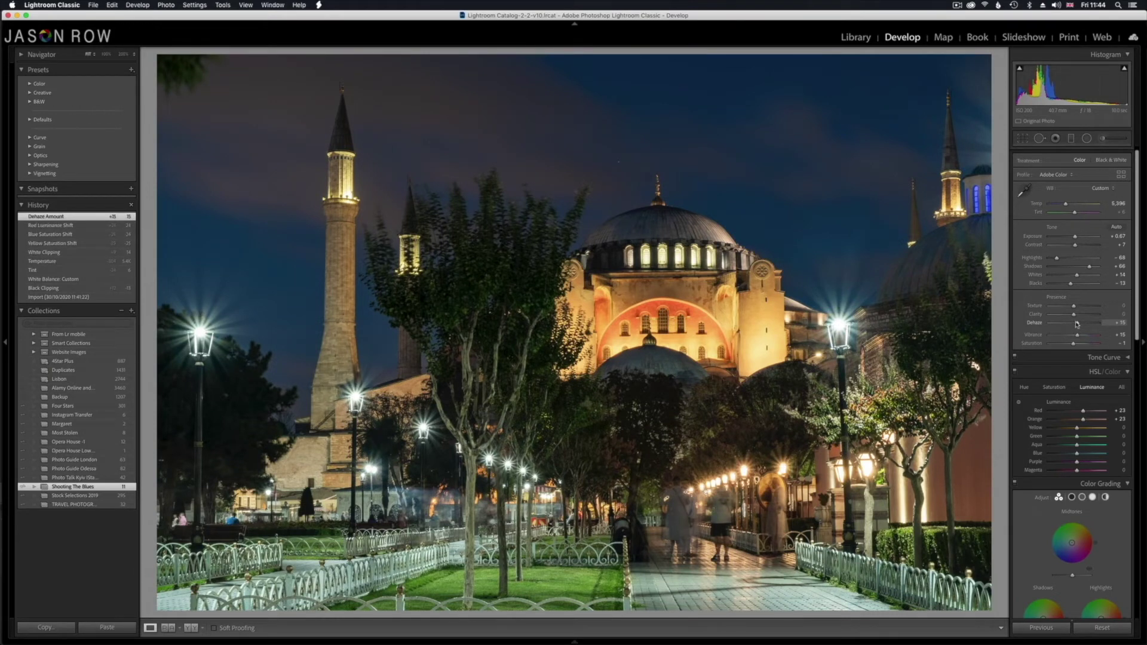
left_click_drag(1075, 315, 1079, 315)
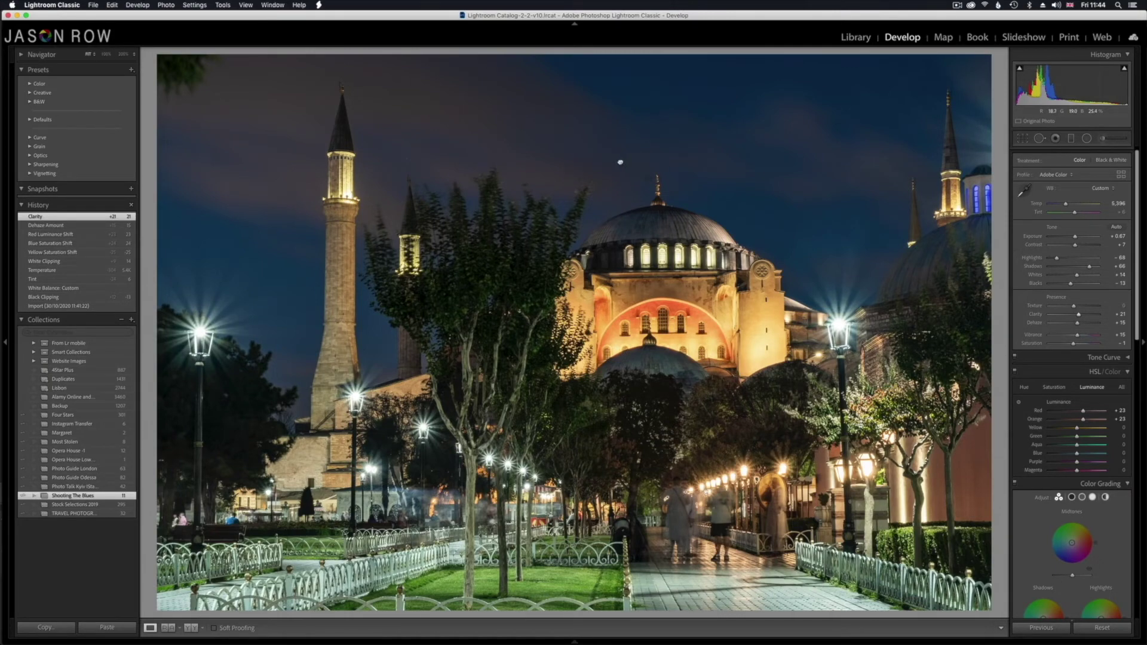
Step: Heal the small bright dot in the sky and the larger dark smudge beside the dome's finial with Spot Removal
left_click(620, 161)
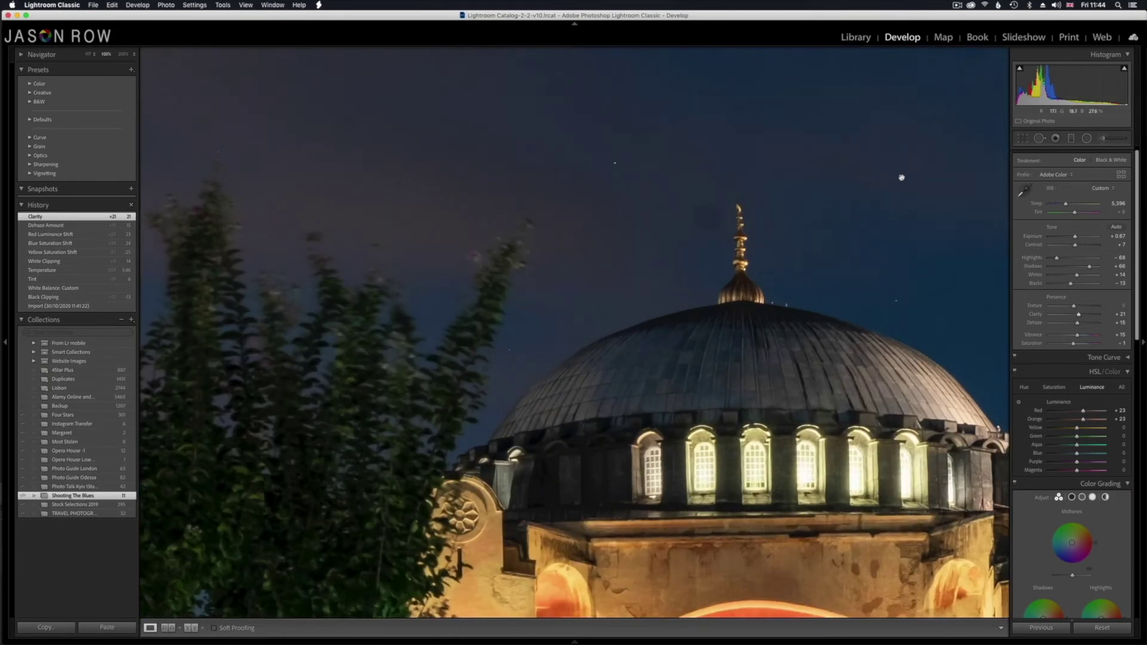
left_click(1087, 138)
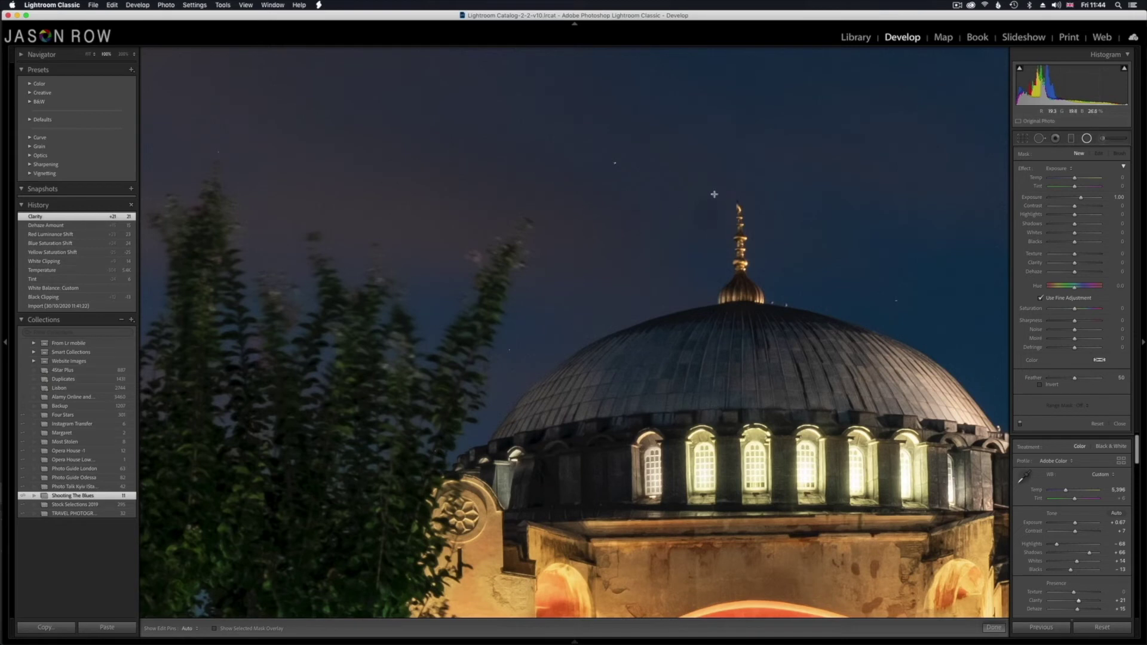
left_click(1039, 139)
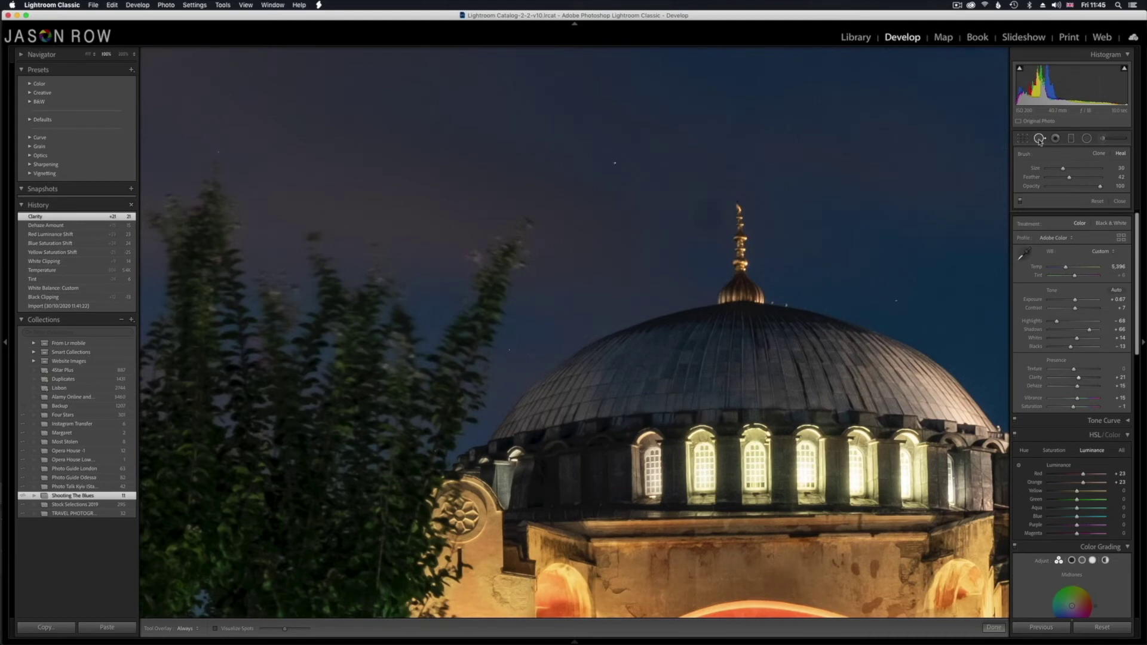
scroll(578, 146, "down", 2)
left_click(614, 162)
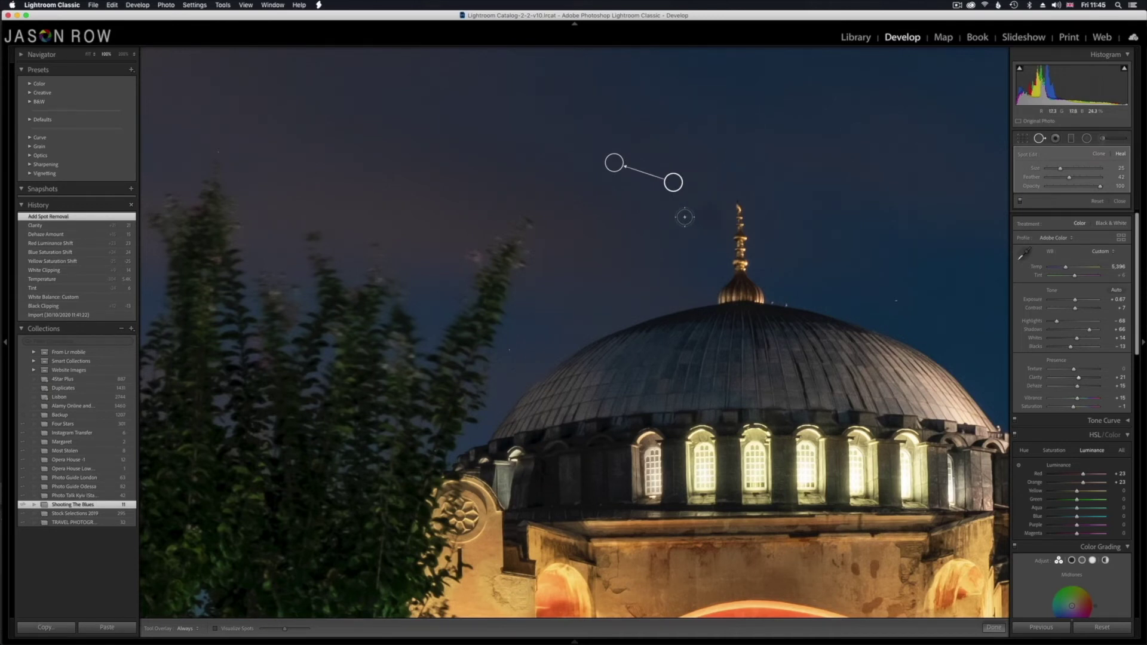
scroll(627, 216, "up", 2)
scroll(628, 216, "up", 1)
left_click(712, 213)
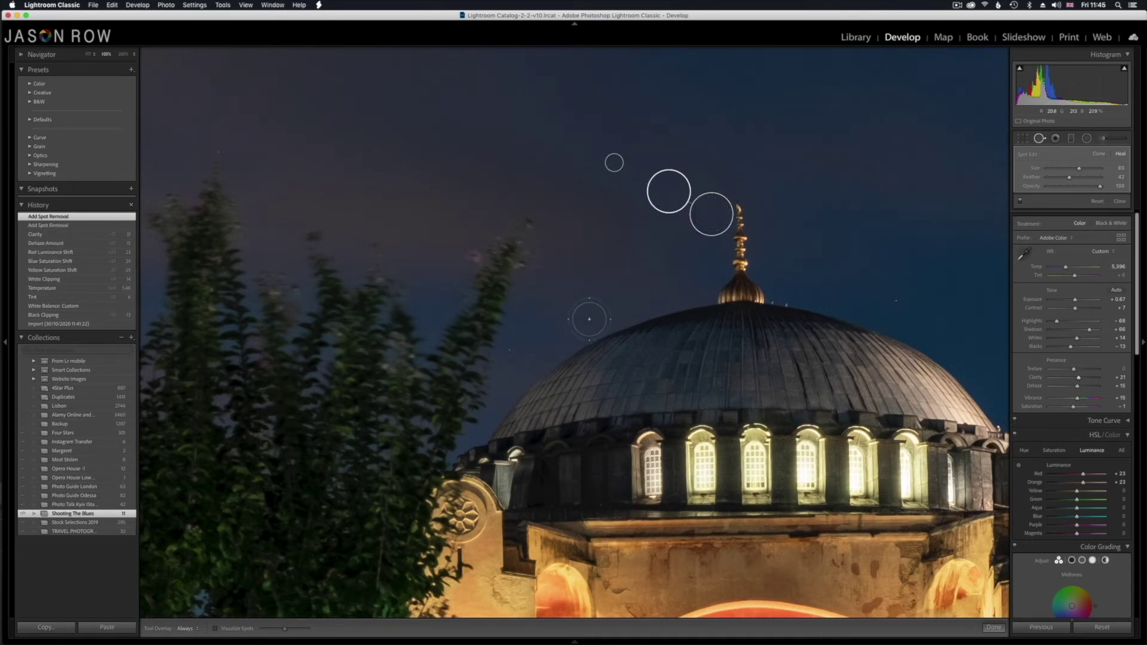
left_click(993, 627)
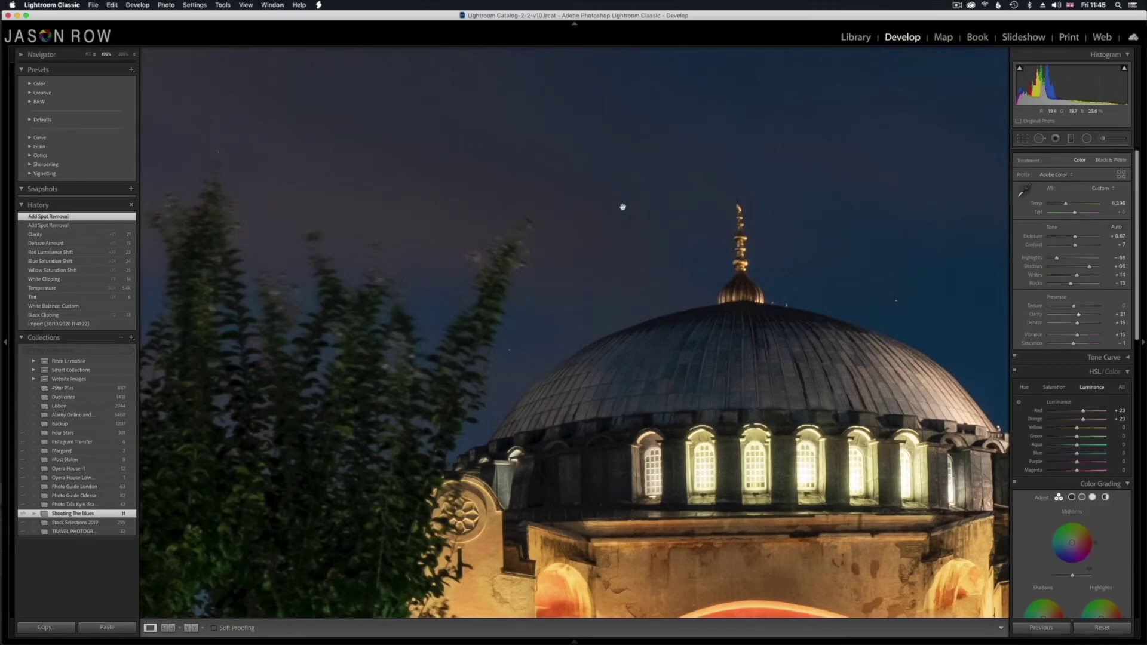
left_click(636, 227)
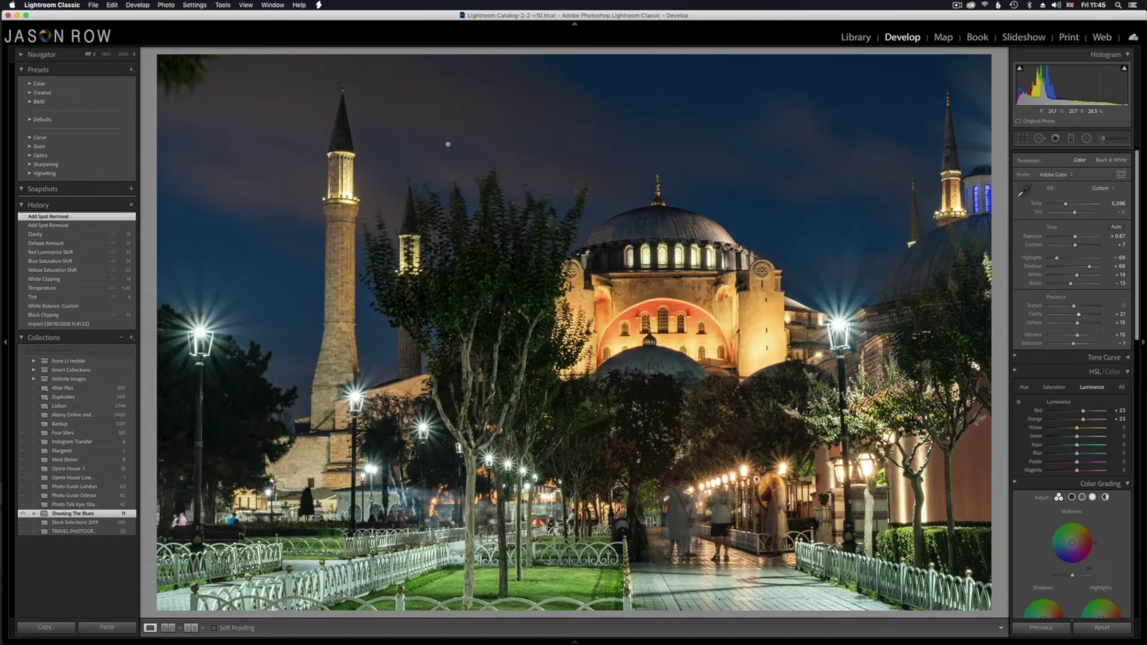
Step: Return to the photo grid and open the eighth image, the dark mosque and ferry shot, for developing
key("g")
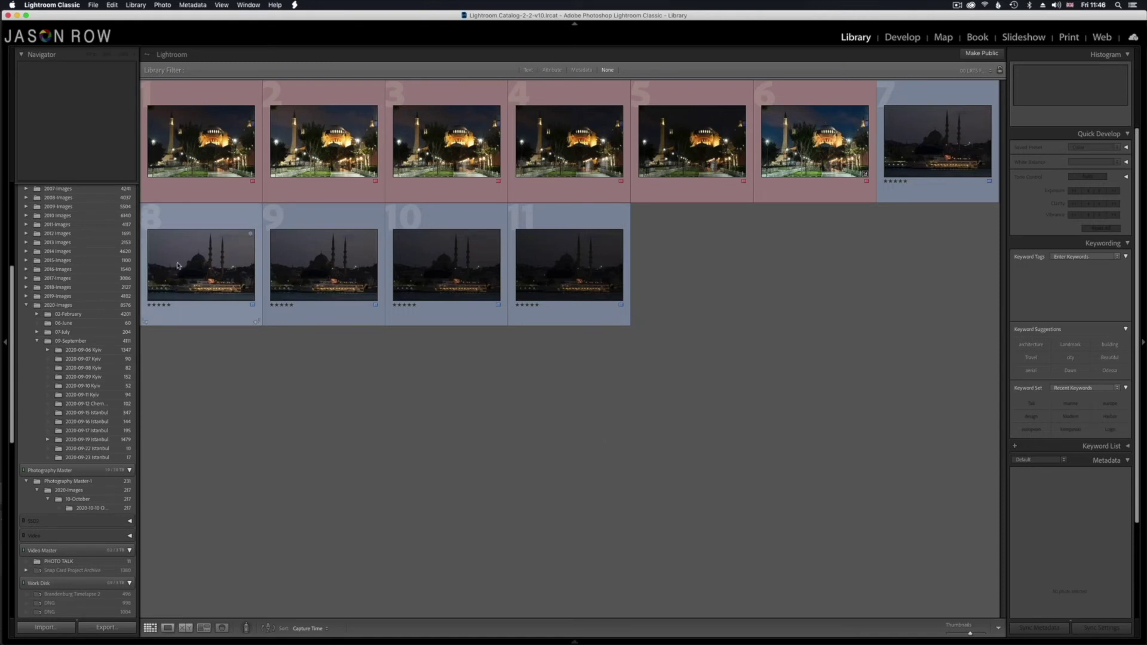
mouse_move(177, 265)
left_click(214, 268)
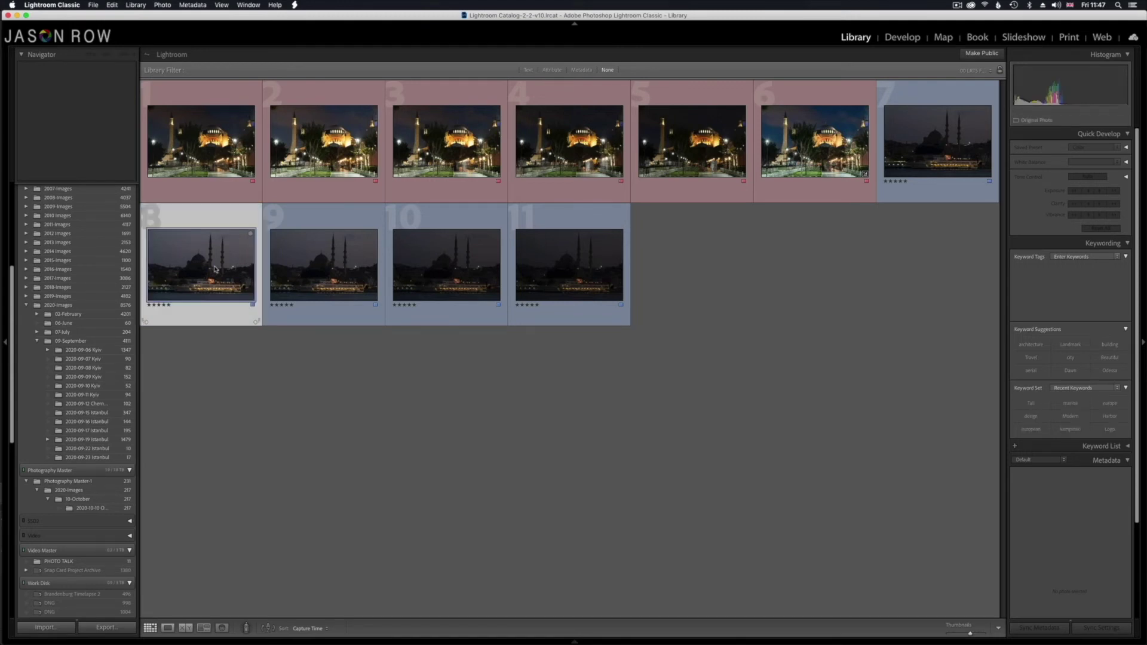
left_click(902, 38)
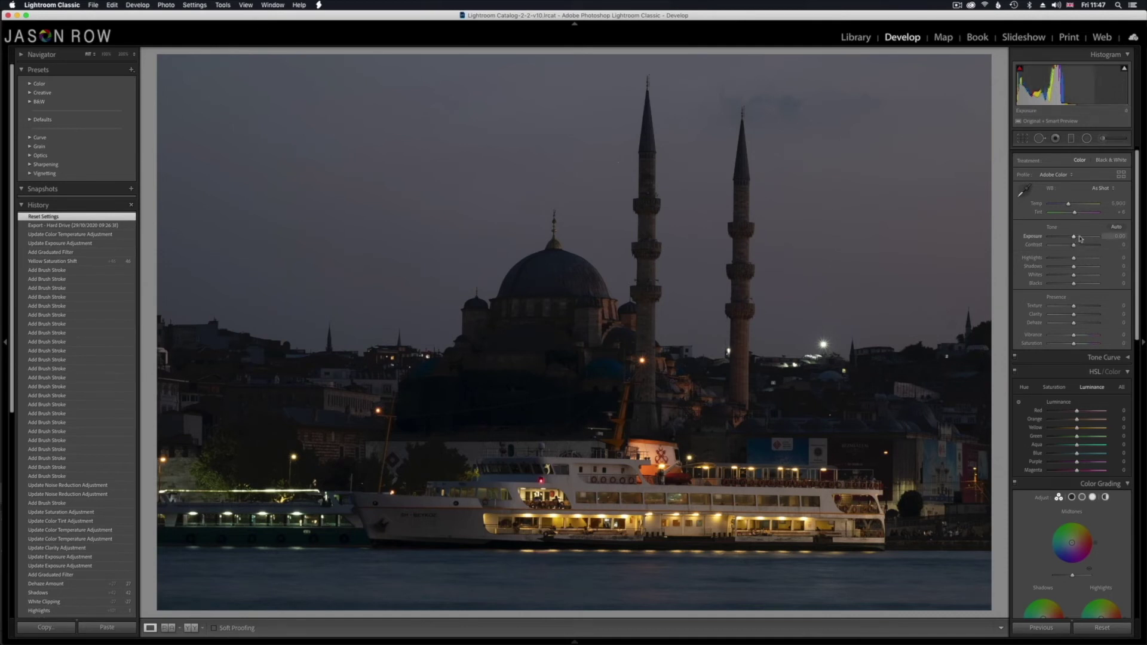
Step: Set the ferry image's Exposure to +1.15 and check it for shadow and highlight clipping
left_click_drag(1073, 237, 1079, 238)
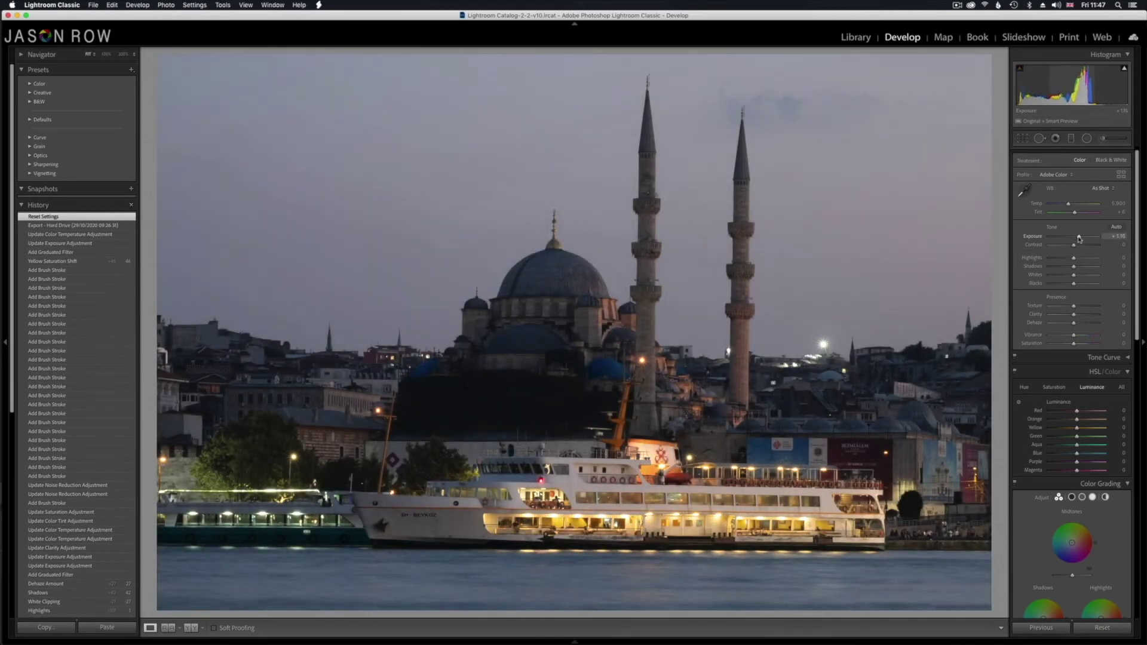
left_click_drag(1078, 238, 1078, 238)
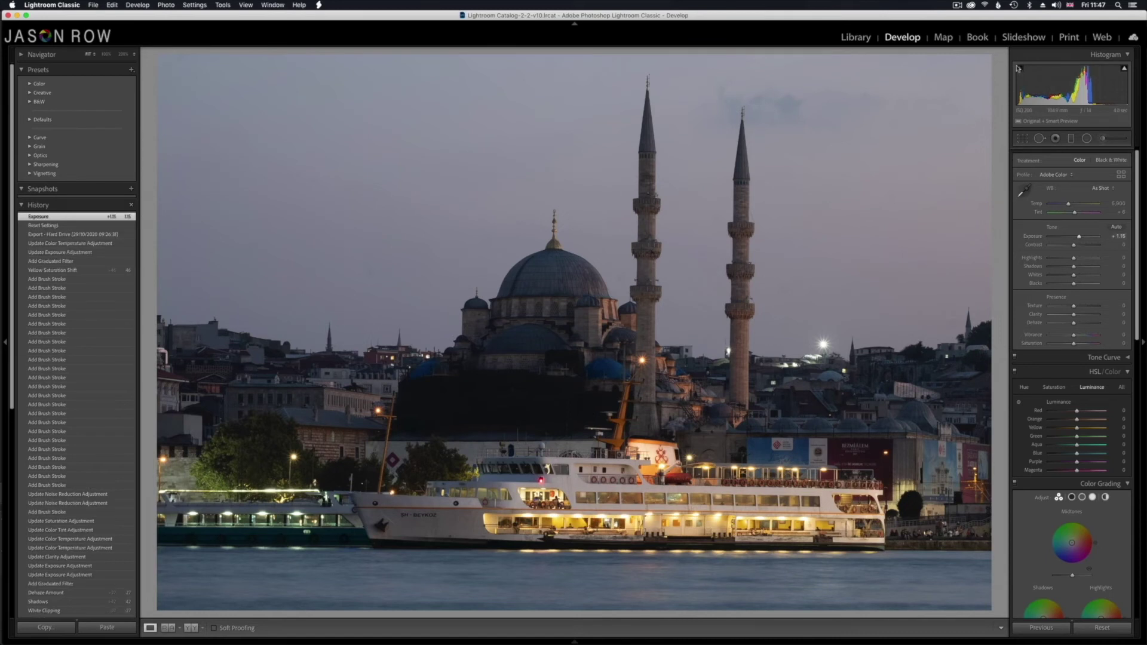
mouse_move(1125, 72)
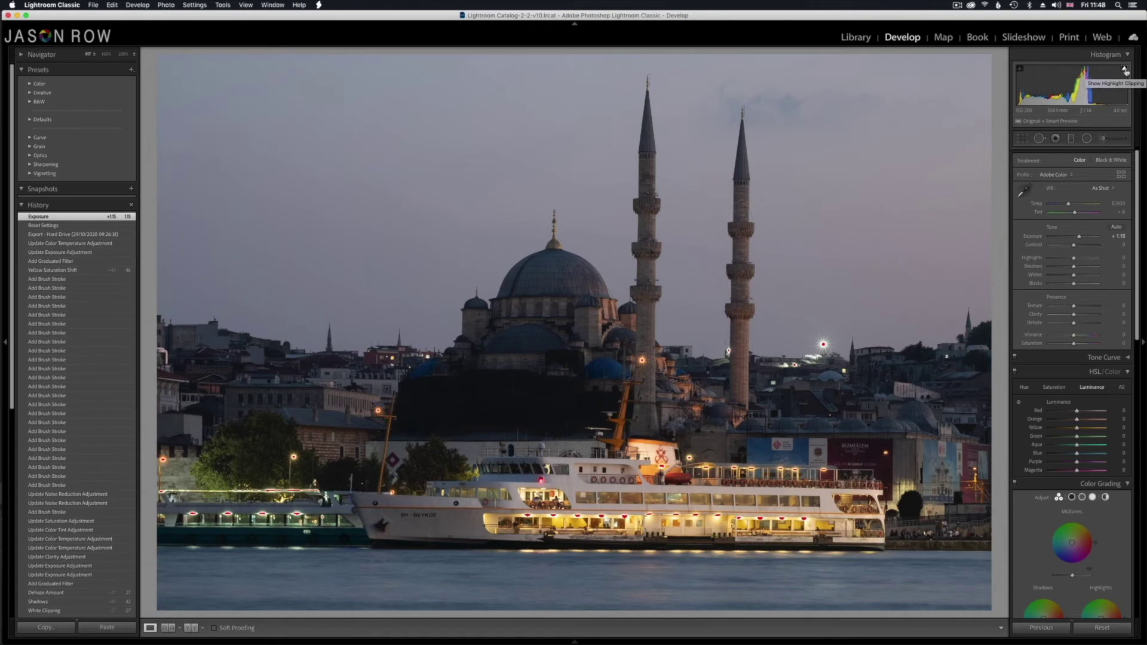
left_click(1125, 72)
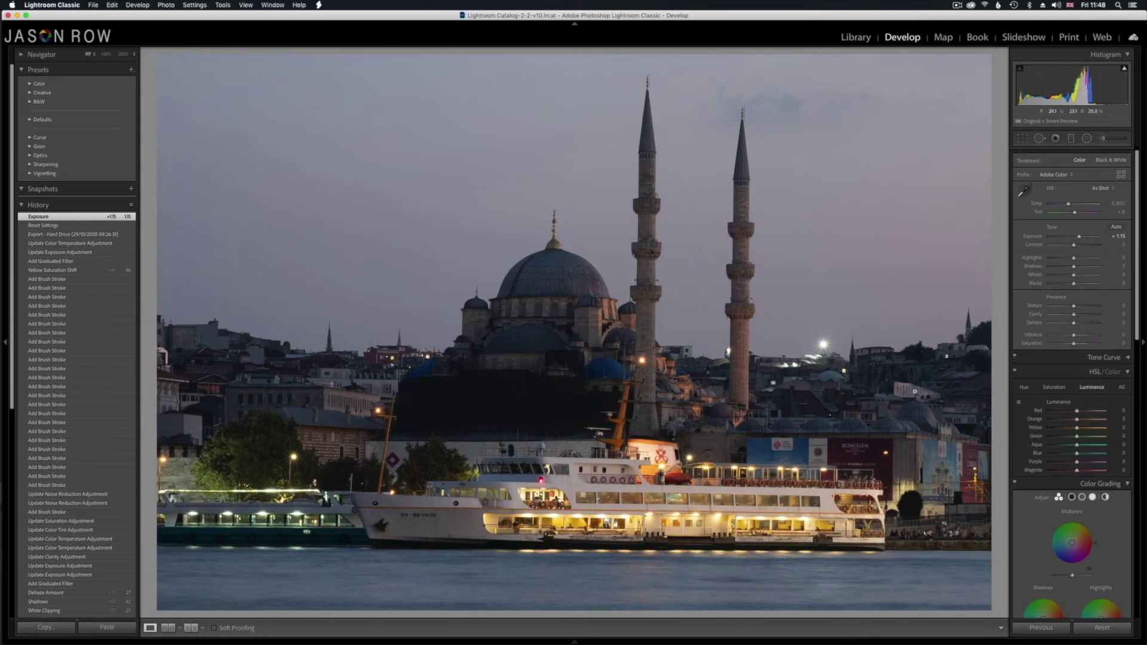
Step: Raise Shadows to +39 and inspect the hillside buildings and mosque at closer magnification
left_click_drag(1073, 266, 1083, 269)
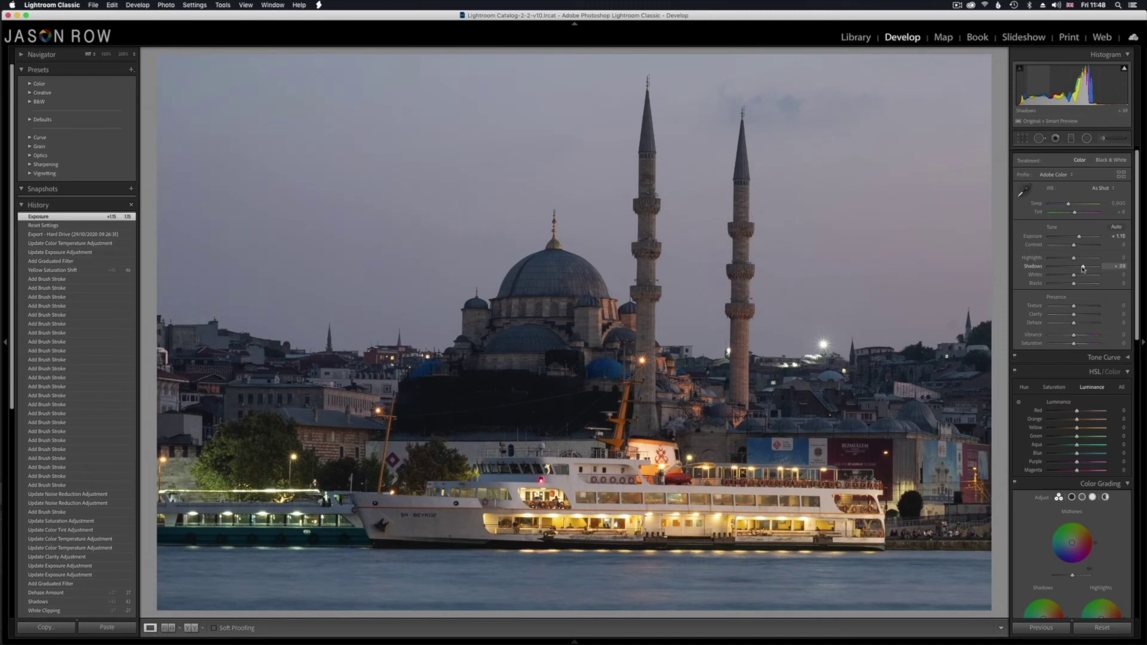
left_click_drag(1082, 269, 1082, 269)
left_click(791, 404)
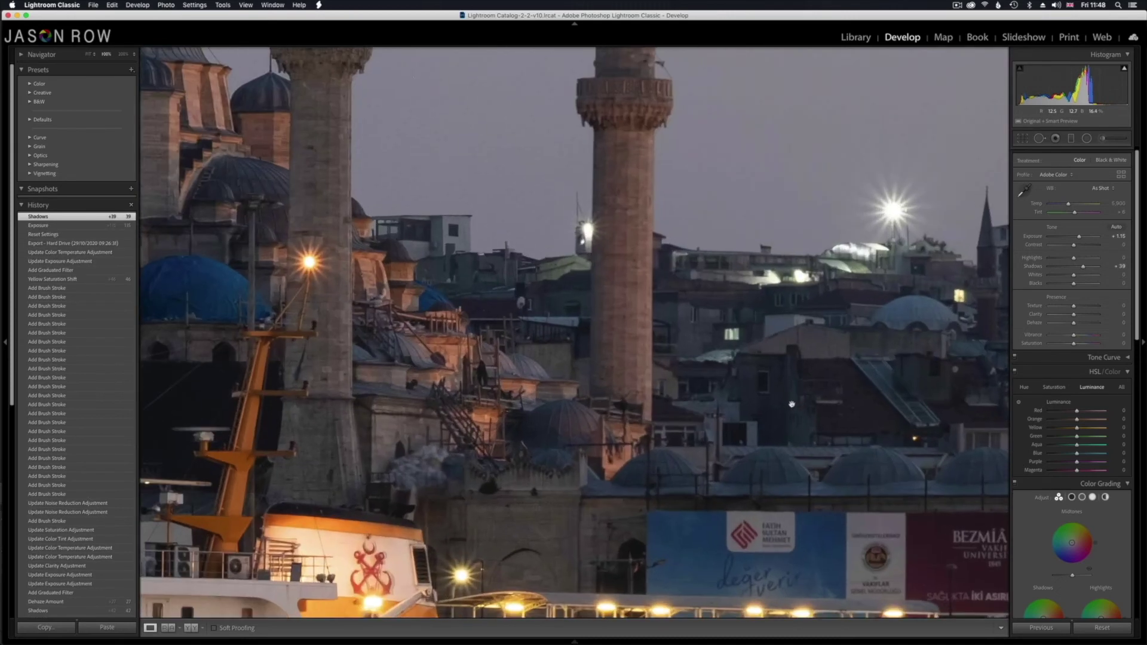
left_click(464, 393)
left_click_drag(464, 393, 790, 397)
left_click_drag(361, 397, 388, 393)
left_click_drag(822, 365, 282, 369)
left_click(633, 369)
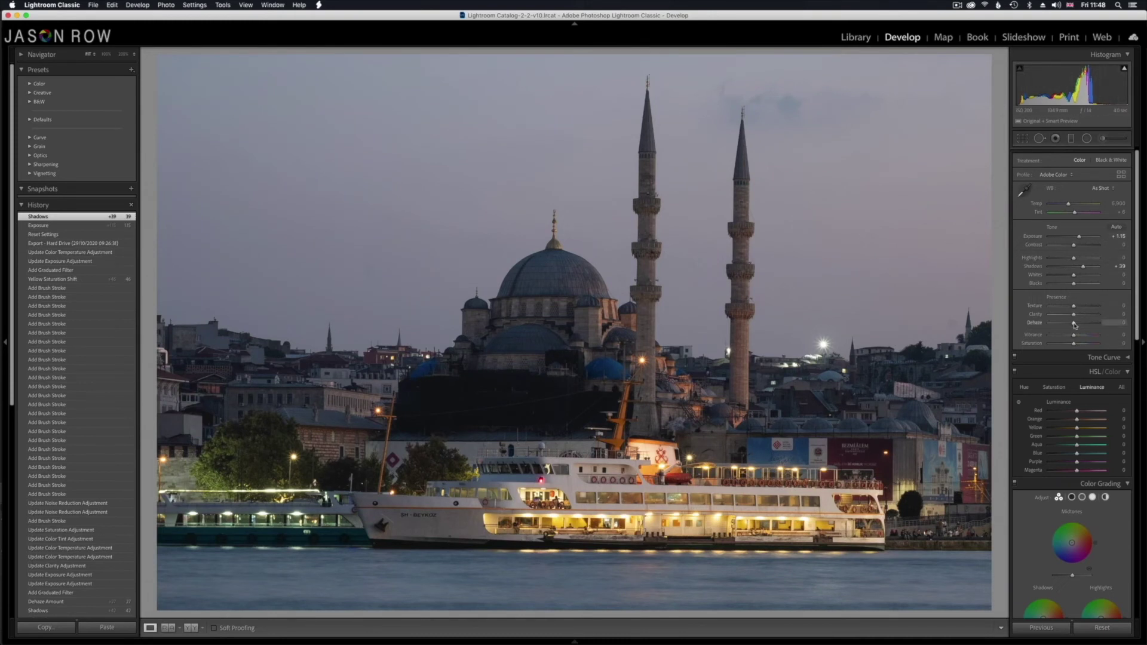
Step: Set Dehaze to +20 and Shadows to +54, and inspect the sky around the minarets up close
left_click_drag(1074, 324, 1079, 325)
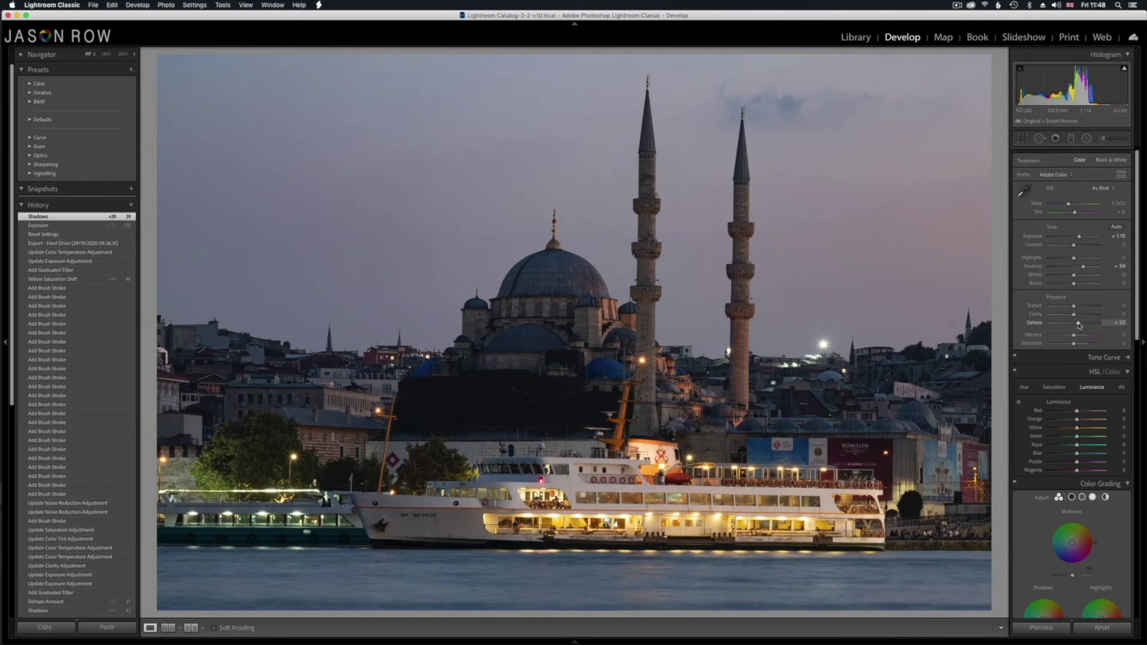
left_click_drag(1078, 325, 1078, 325)
left_click_drag(1083, 267, 1086, 268)
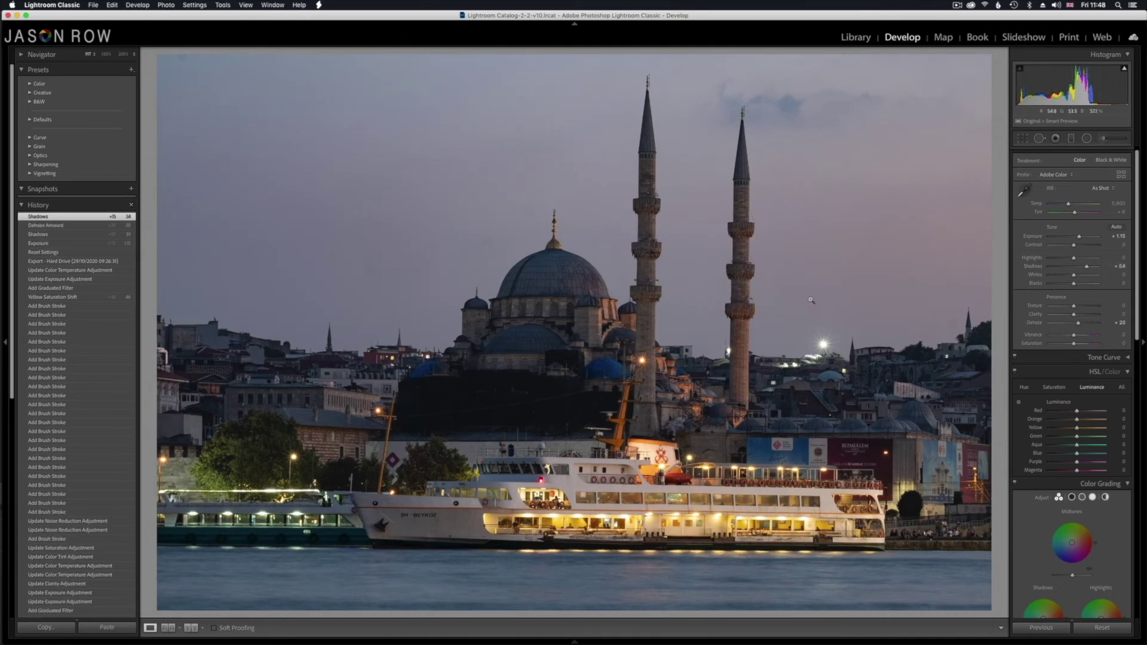
left_click(813, 259)
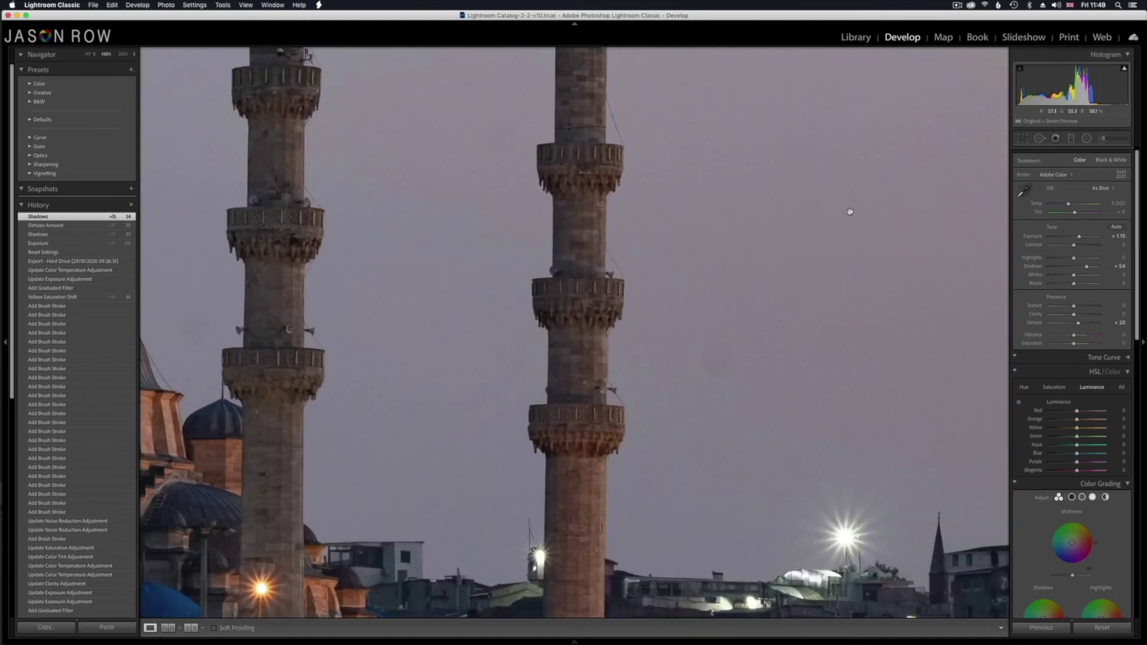
left_click(752, 349)
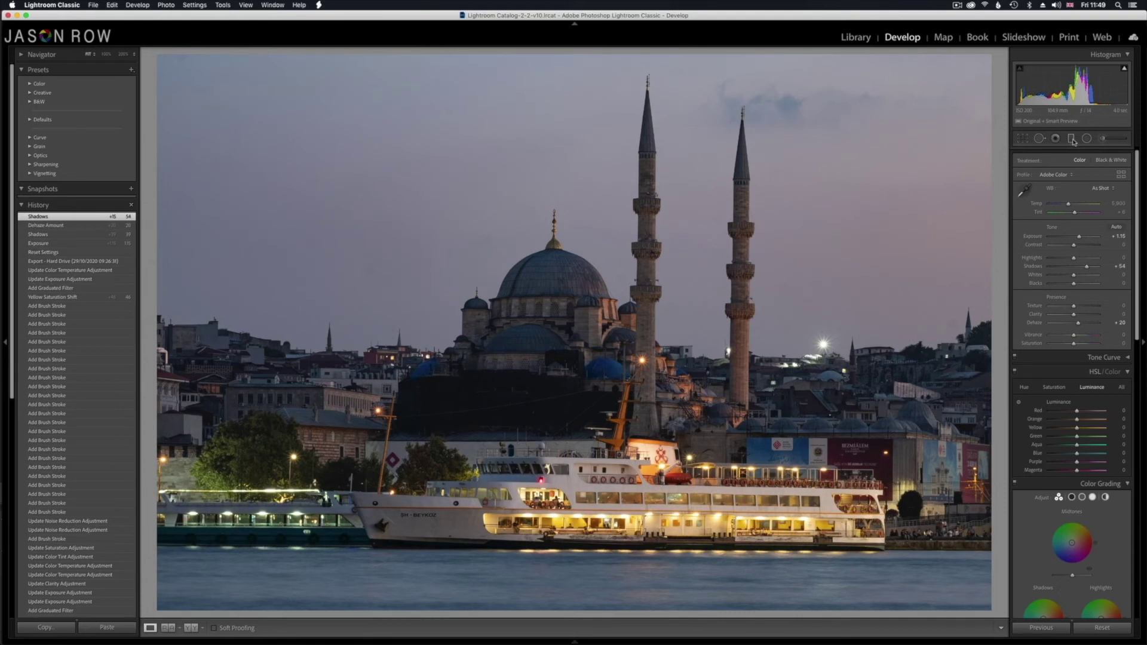
Step: Add a graduated filter from the upper edge of the sky down to just above the ferry and check its mask overlay
left_click(1071, 140)
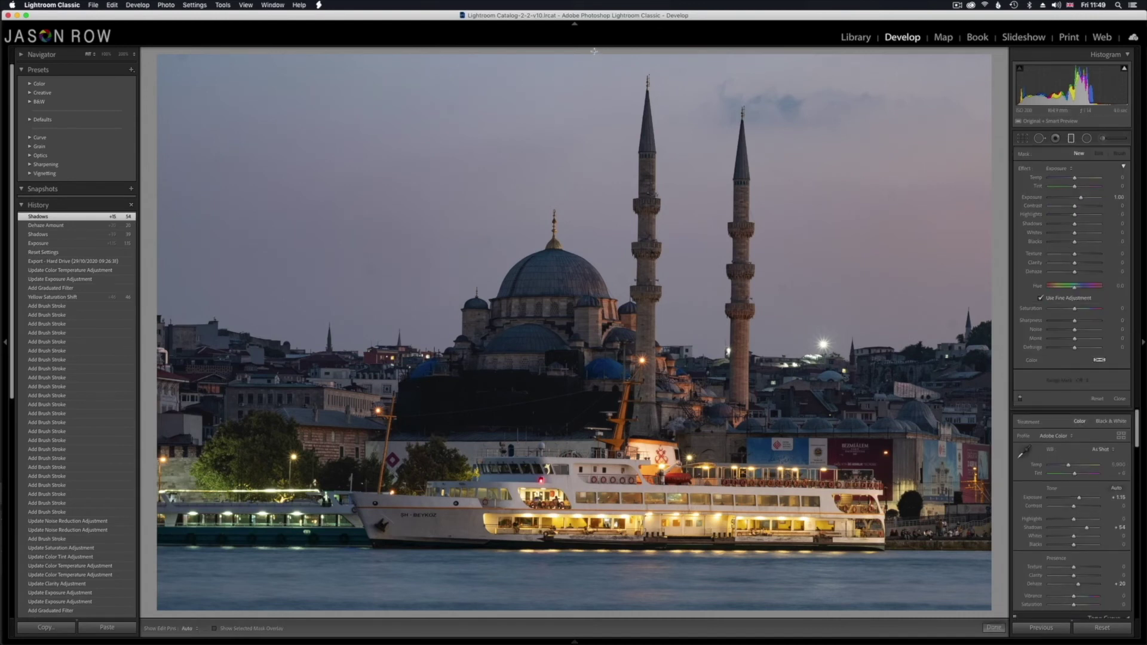
left_click_drag(593, 52, 591, 448)
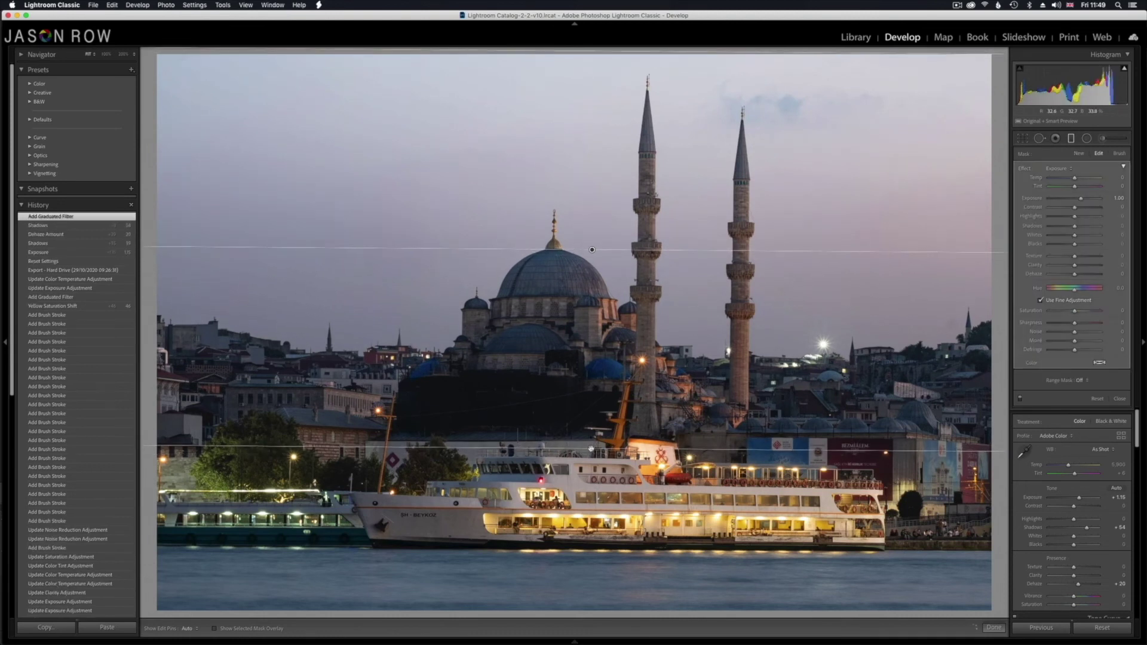
left_click(215, 628)
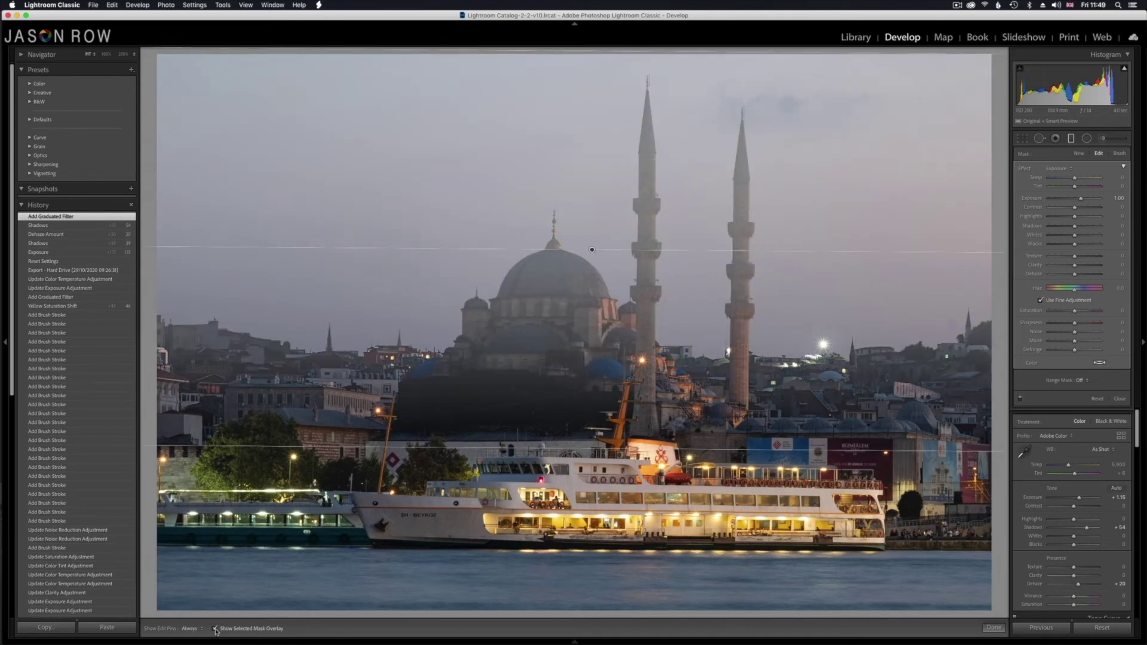
left_click(215, 630)
left_click(215, 629)
left_click(215, 629)
Step: Warm the graduated filter's Temp to 41 and raise its Clarity to 61
left_click_drag(1075, 311, 1075, 311)
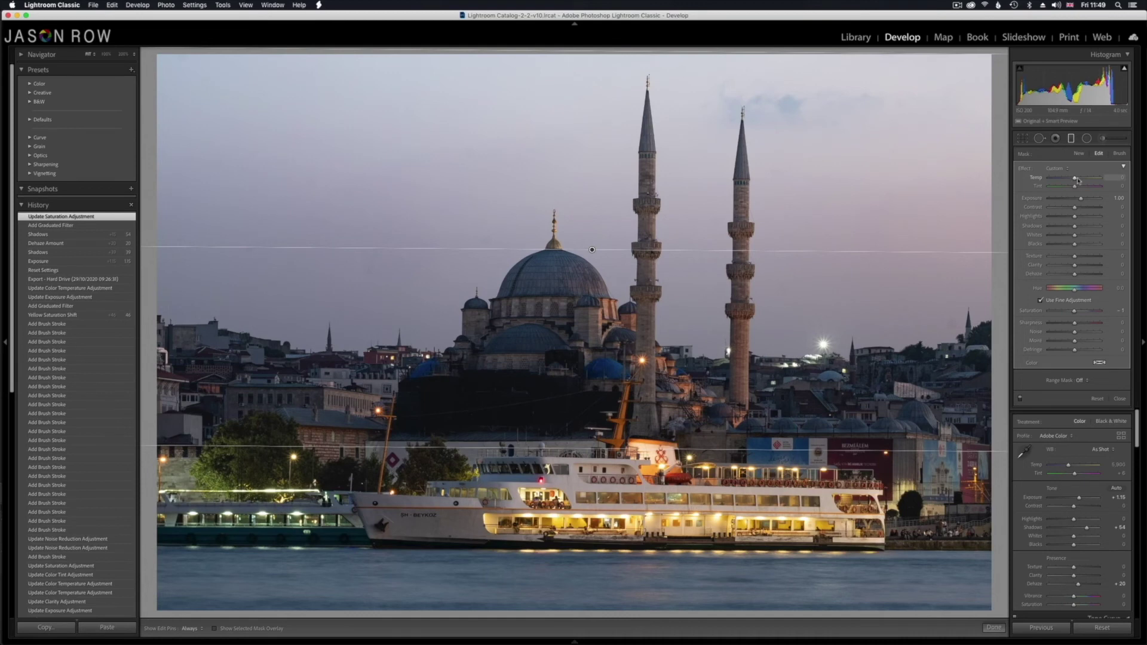
mouse_move(1077, 180)
left_mouse_down()
mouse_move(1100, 183)
mouse_move(1085, 184)
left_mouse_up()
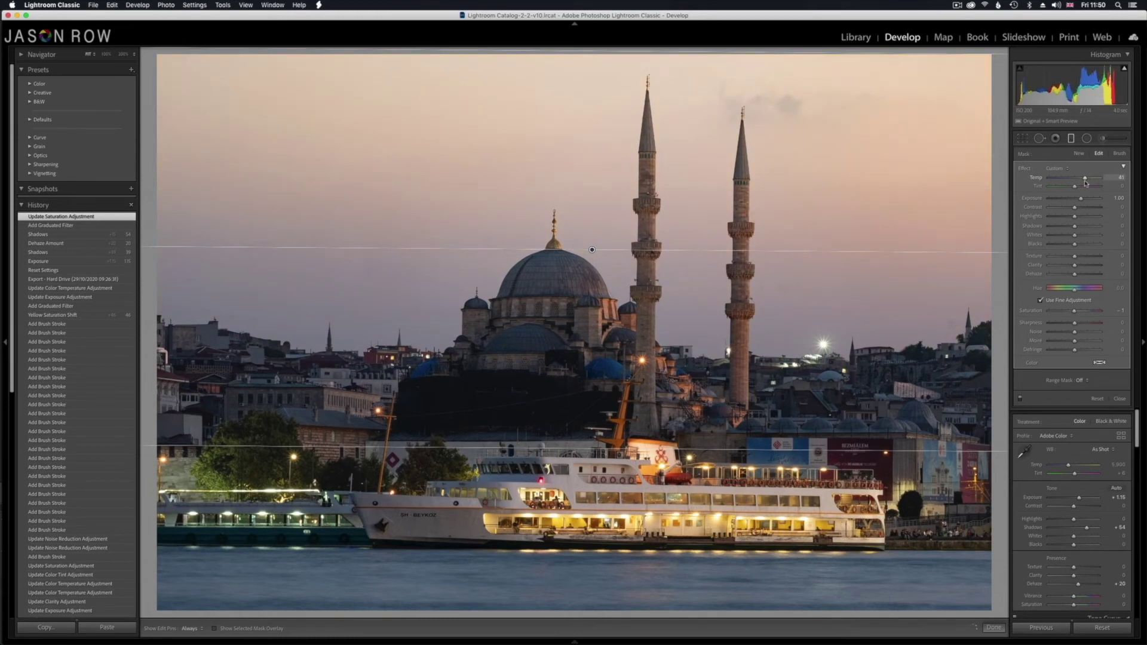
left_click_drag(1086, 183, 1085, 184)
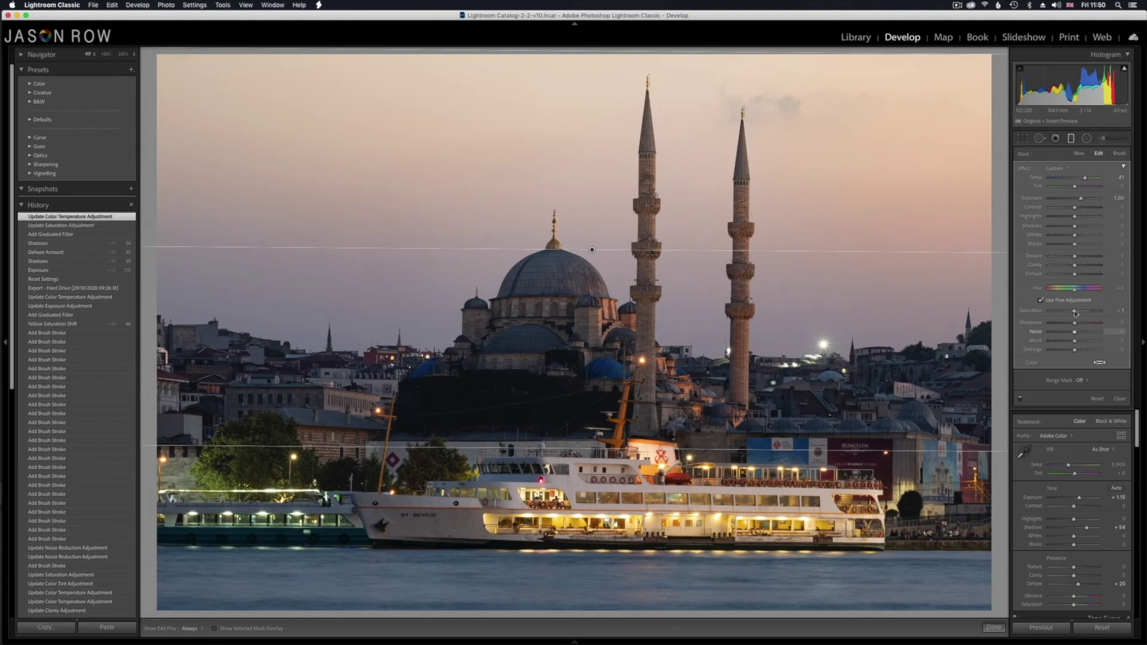
left_click_drag(1074, 266, 1090, 269)
left_click_drag(1090, 268, 1088, 267)
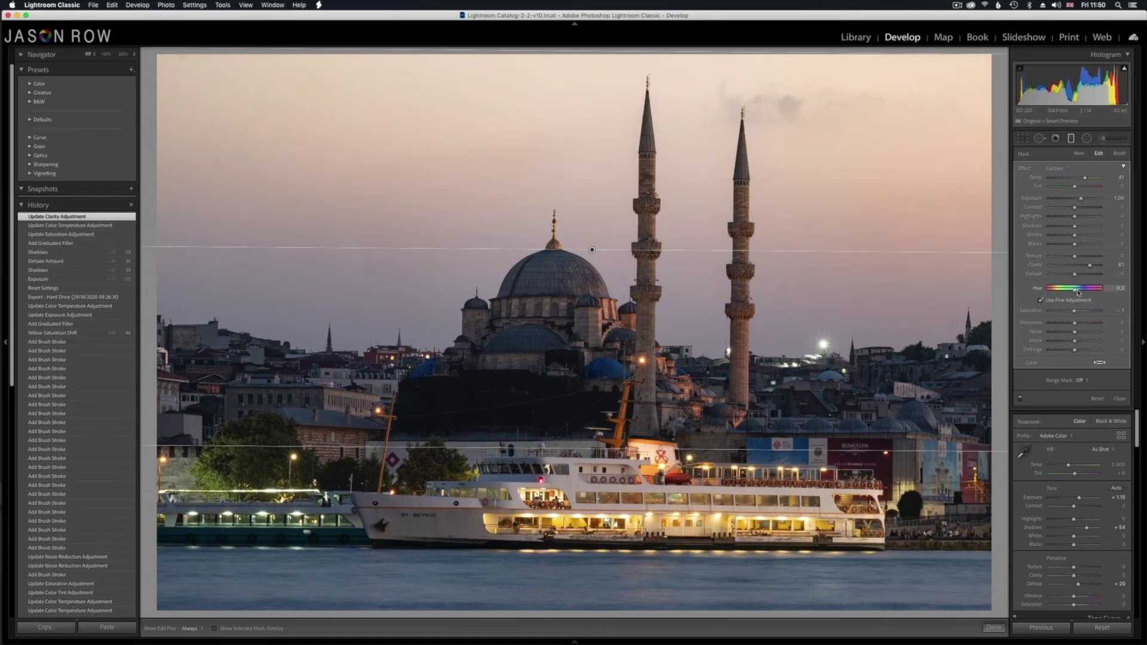
Step: Shift the graduated filter's Hue slightly negative and raise its Saturation, and inspect the minarets and sky at closer magnification
left_click_drag(1079, 292, 1076, 290)
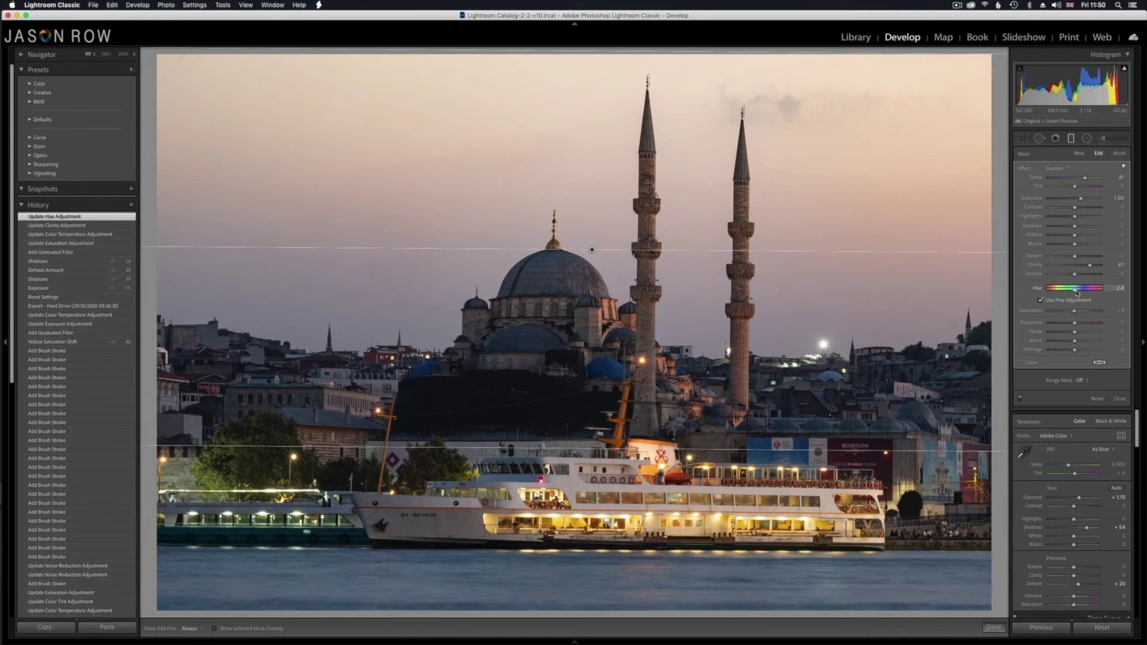
left_click_drag(1085, 292, 1055, 291)
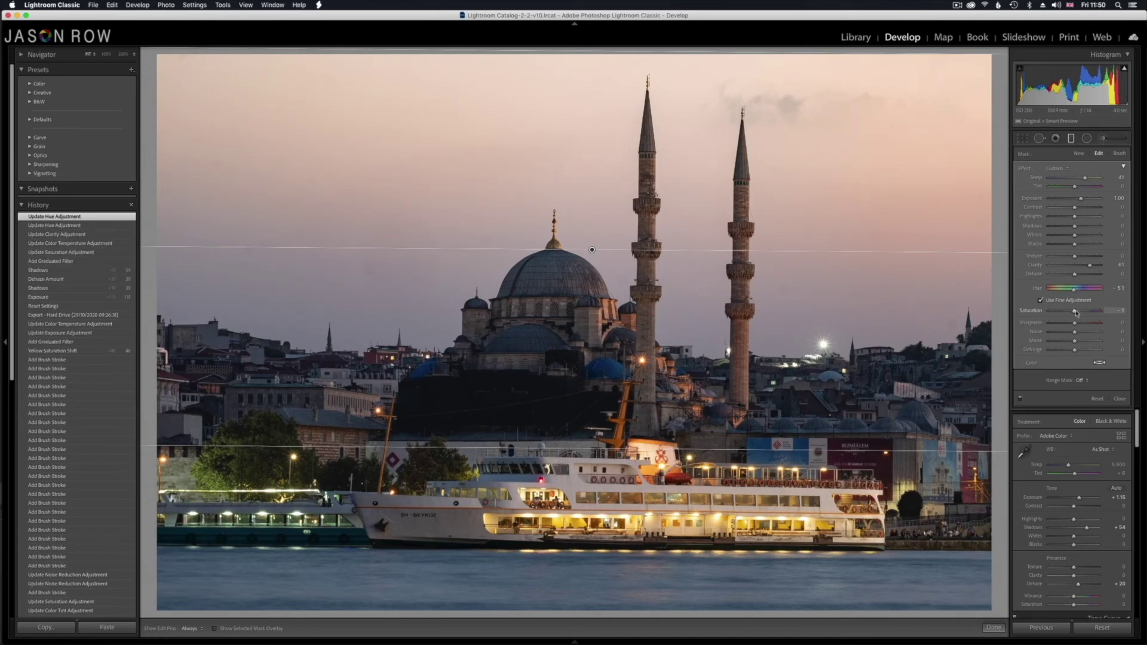
left_click_drag(1075, 313, 1051, 311)
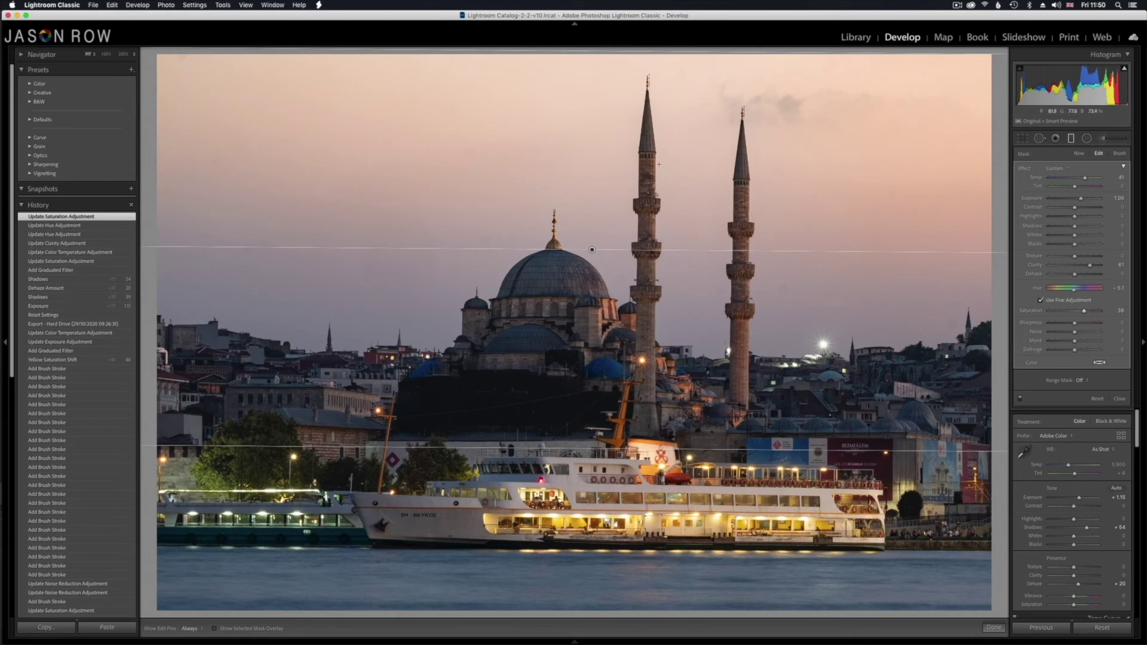
left_click(656, 165)
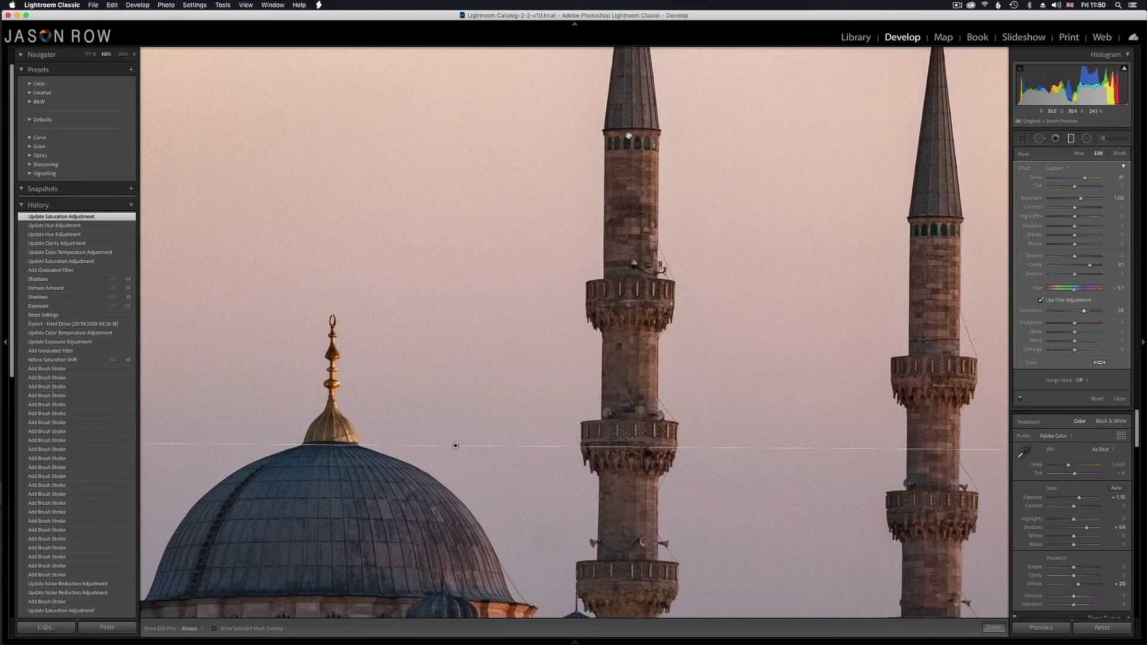
Step: Set up the graduated filter's Erase brush at size 13 with Auto Mask and show the mask overlay around the minarets
left_click(617, 228)
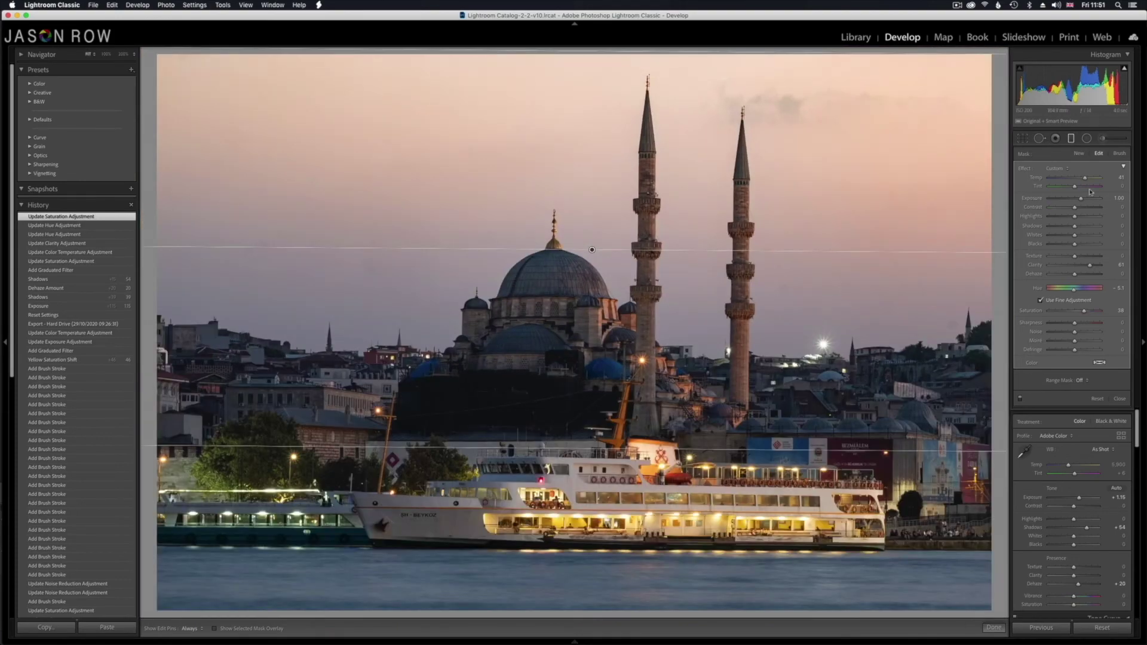
left_click(1119, 155)
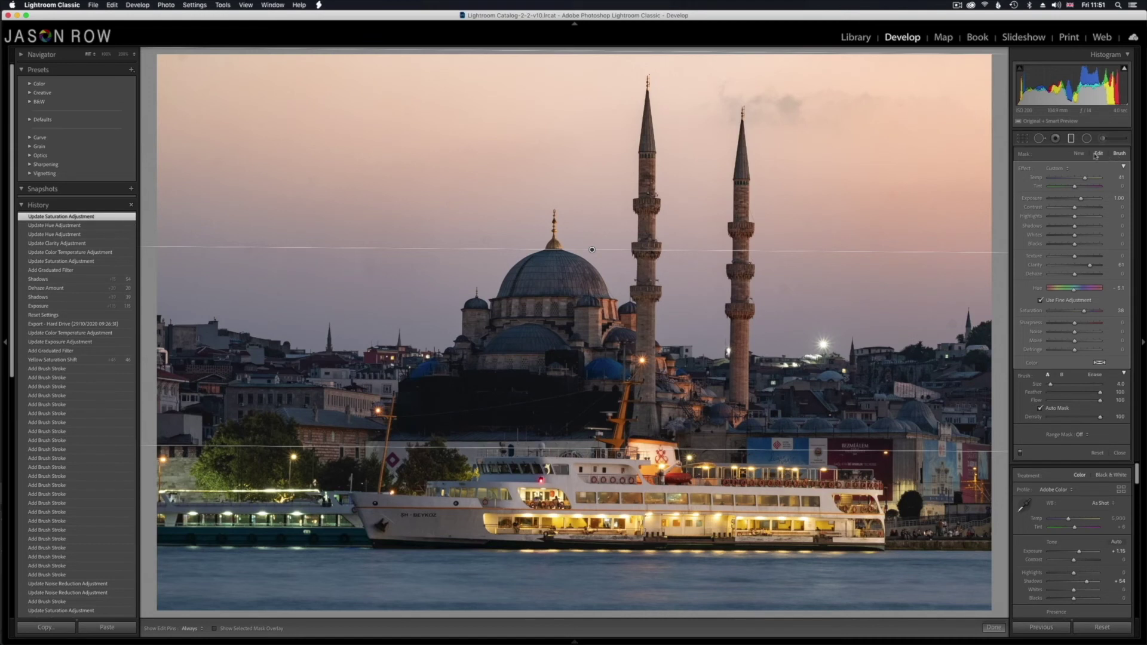
left_click(1095, 375)
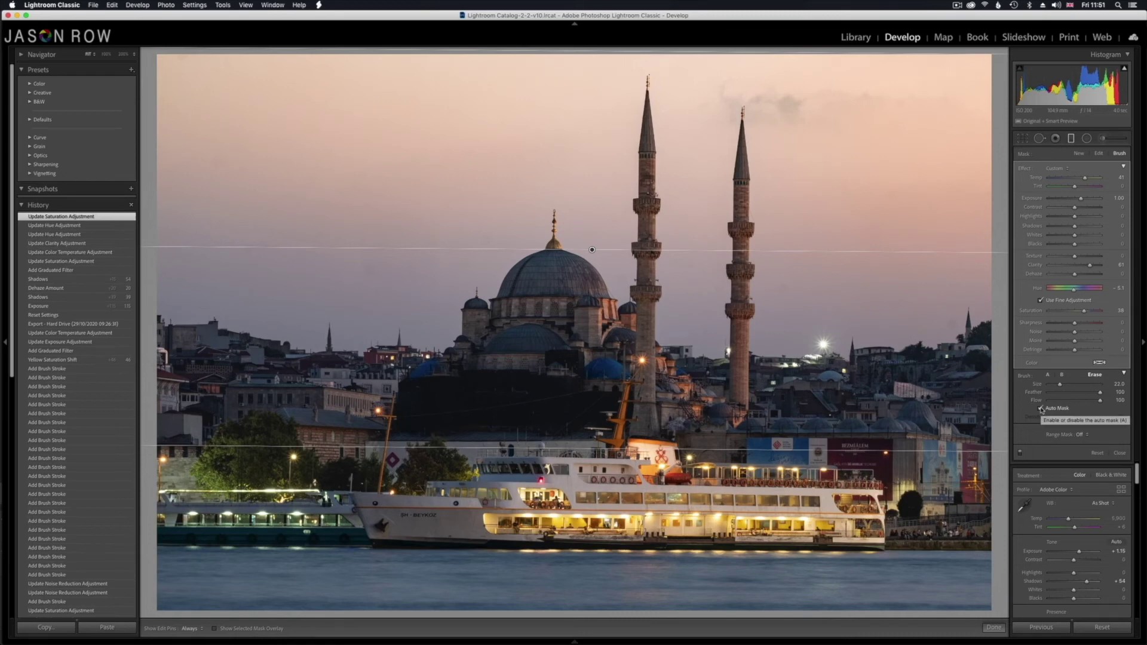
left_click(711, 222)
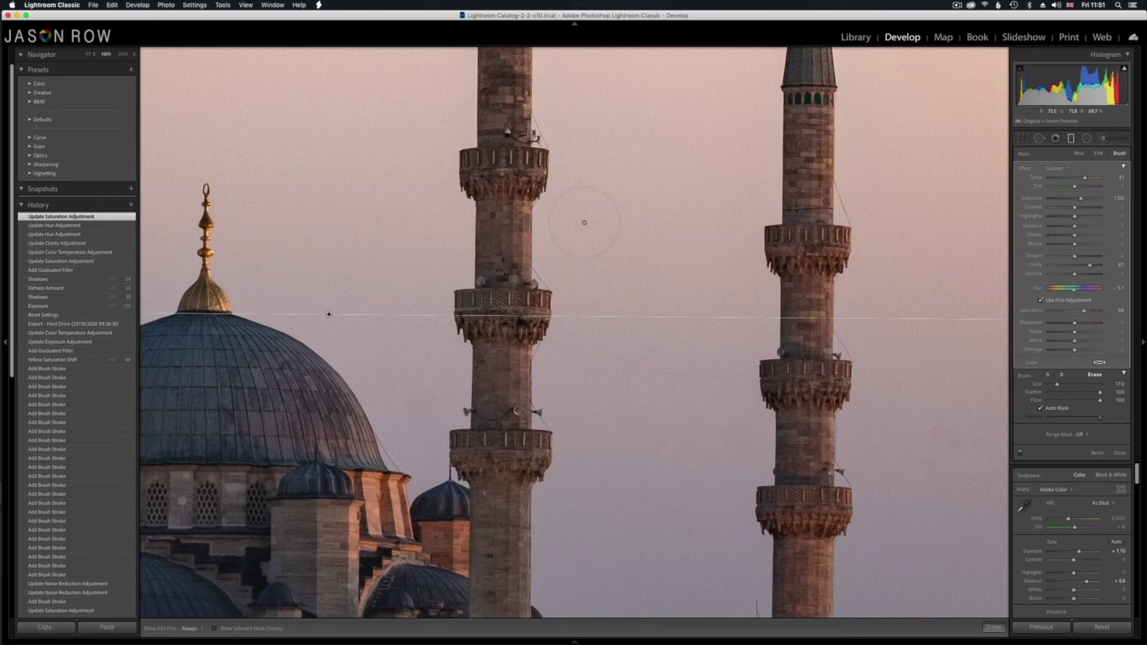
scroll(584, 222, "down", 1)
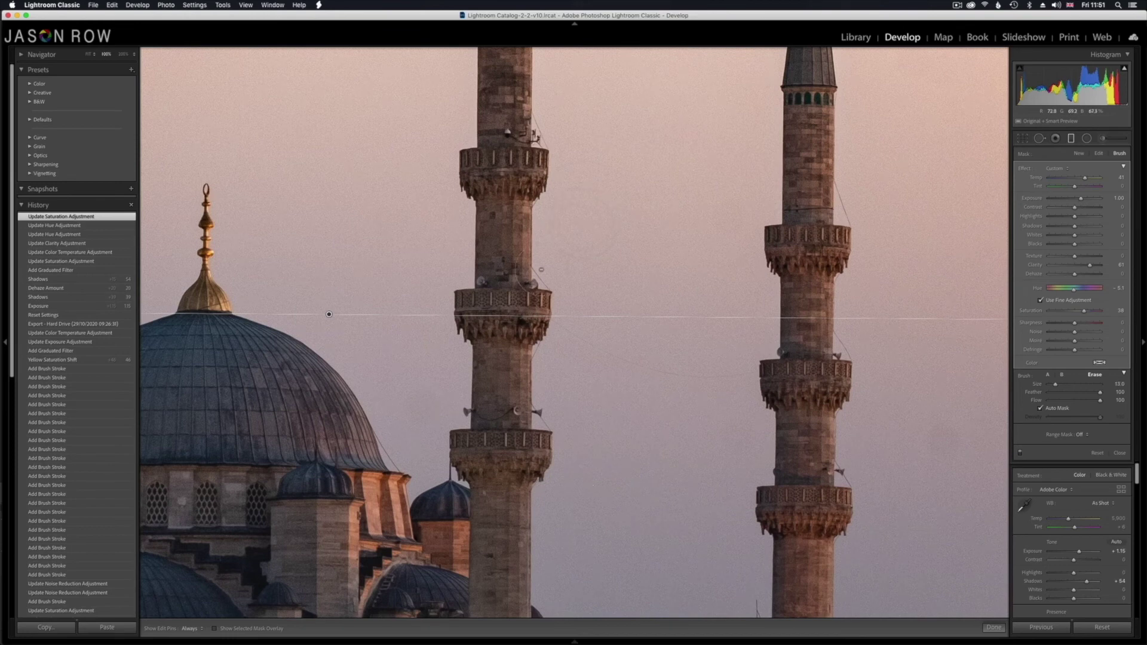
left_click(216, 630)
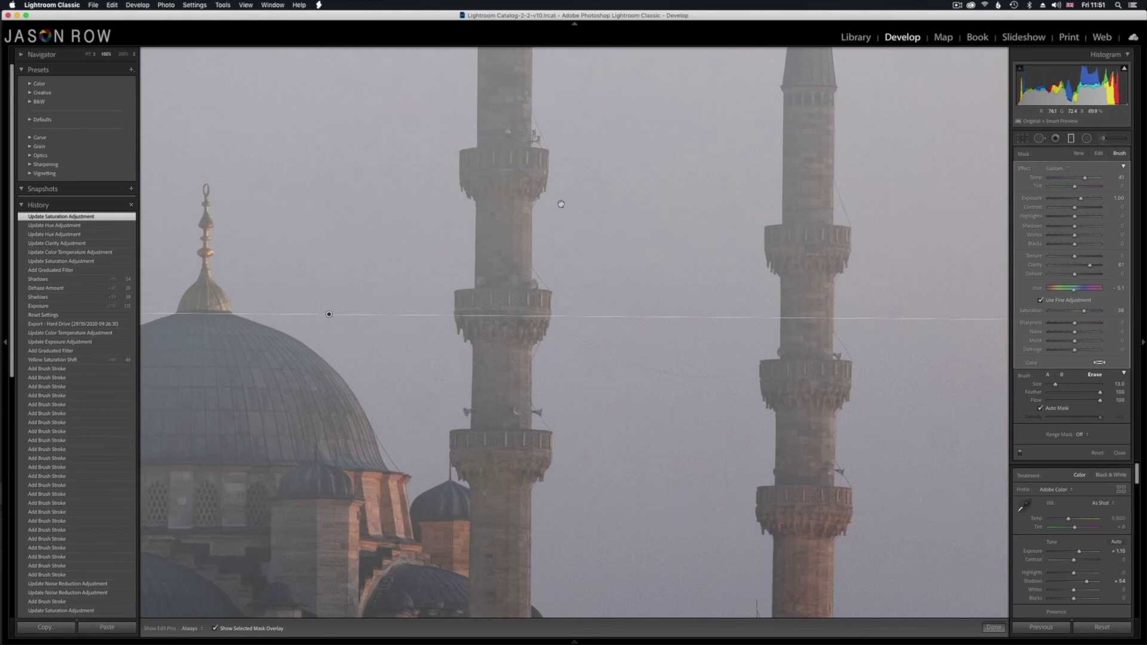
Step: Erase the graduated filter's effect from the minarets and the mosque dome with brush strokes
left_click_drag(601, 149, 599, 400)
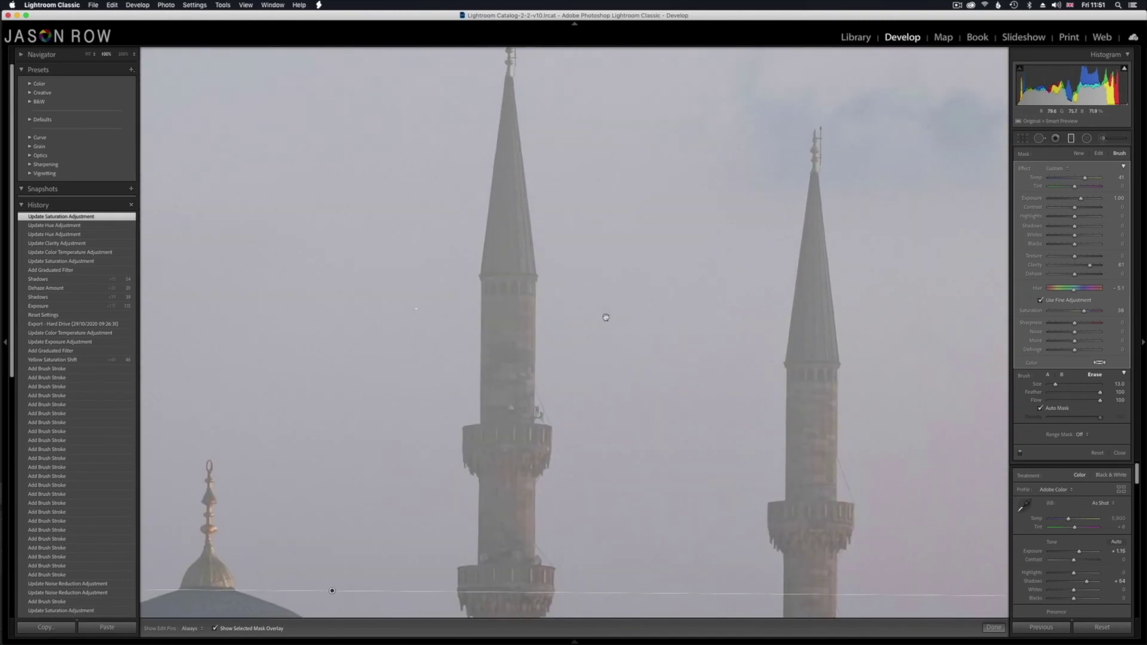
scroll(606, 317, "up", 5)
scroll(607, 317, "left", 2)
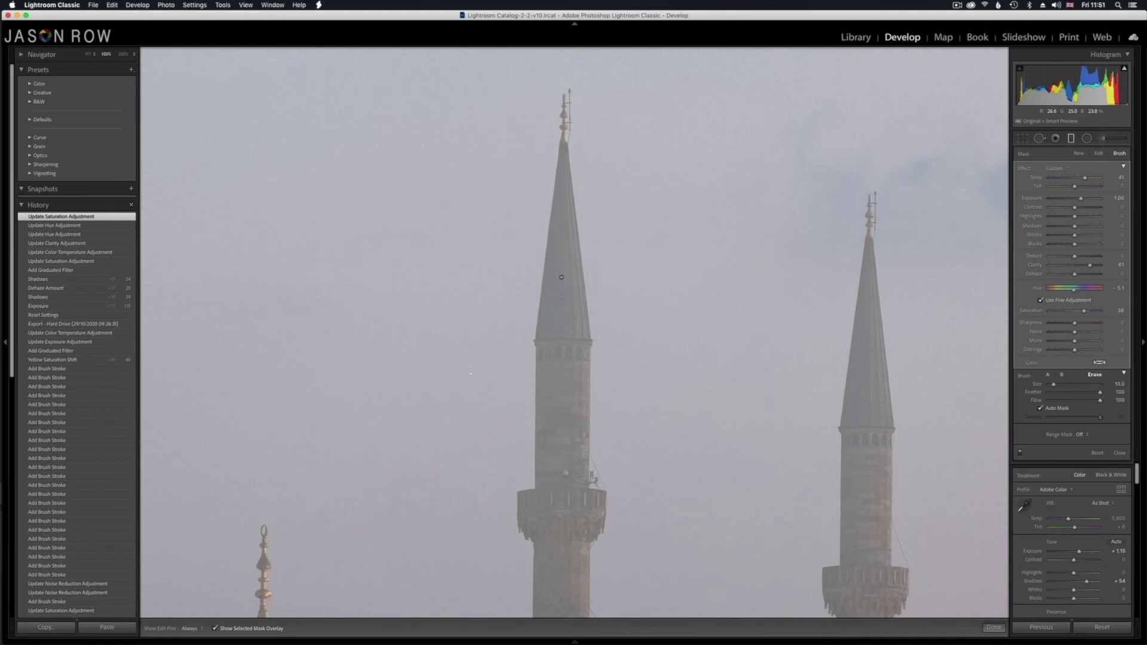
mouse_move(566, 356)
left_mouse_down()
mouse_move(561, 452)
mouse_move(548, 351)
mouse_move(567, 335)
mouse_move(576, 260)
mouse_move(565, 150)
mouse_move(541, 376)
mouse_move(567, 221)
mouse_move(575, 536)
mouse_move(549, 407)
mouse_move(552, 619)
mouse_move(571, 531)
mouse_move(573, 603)
mouse_move(588, 515)
left_mouse_up()
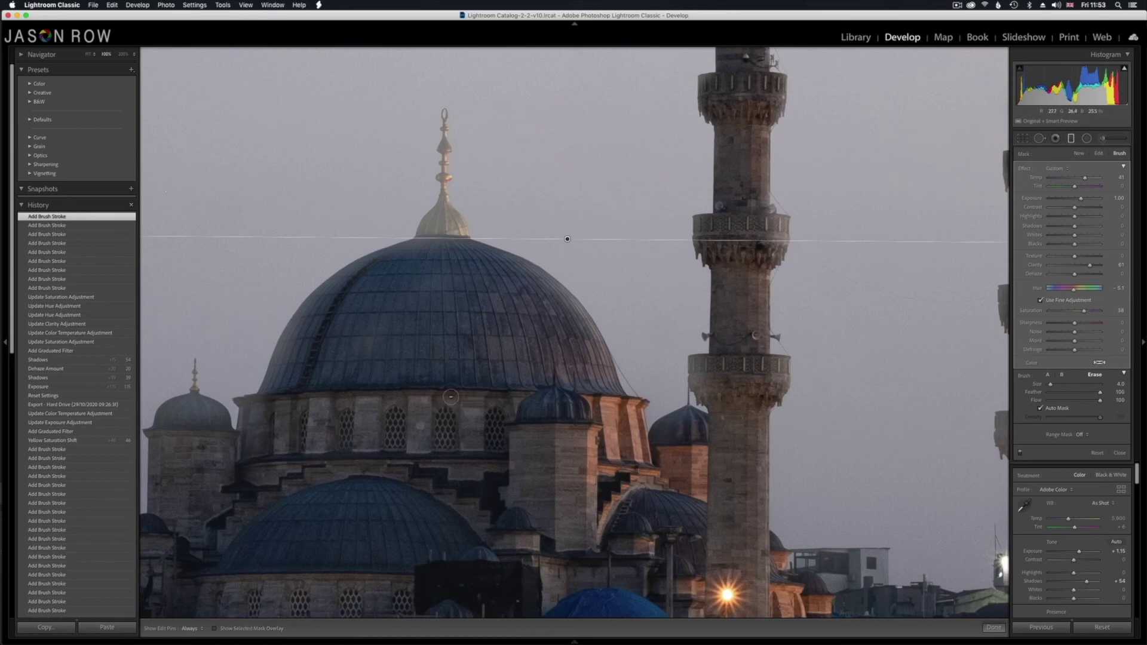
key("z")
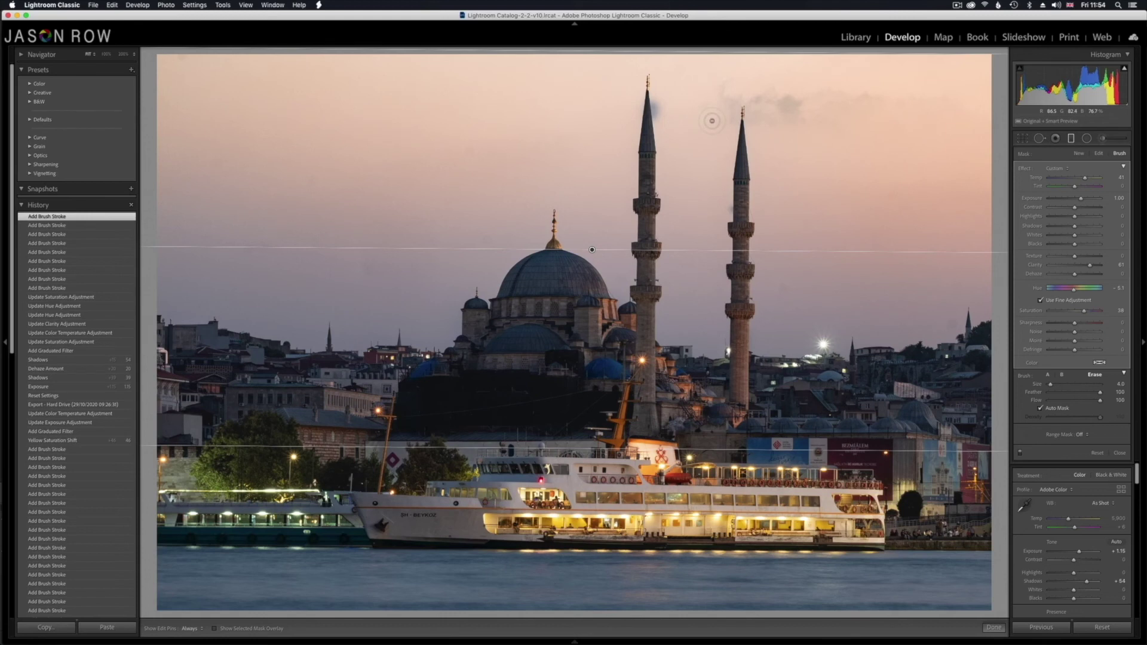
Step: Raise the sky graduated filter's Noise reduction to 42 while inspecting the minarets up close, and finish the filter
left_click(847, 205)
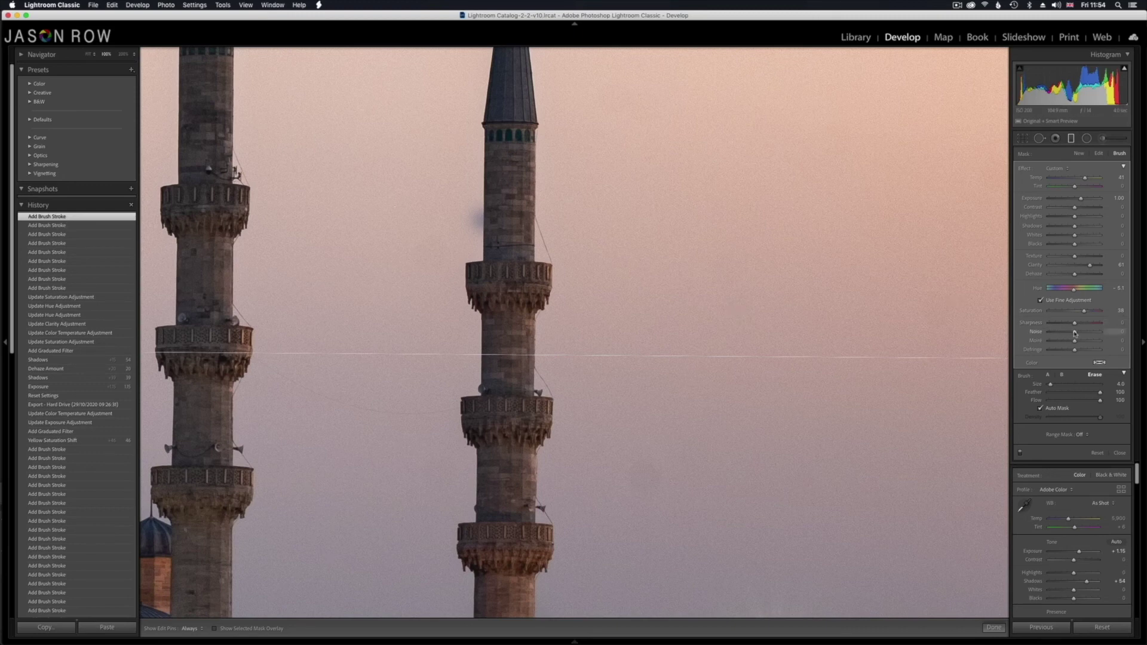
left_click_drag(1075, 333, 1086, 333)
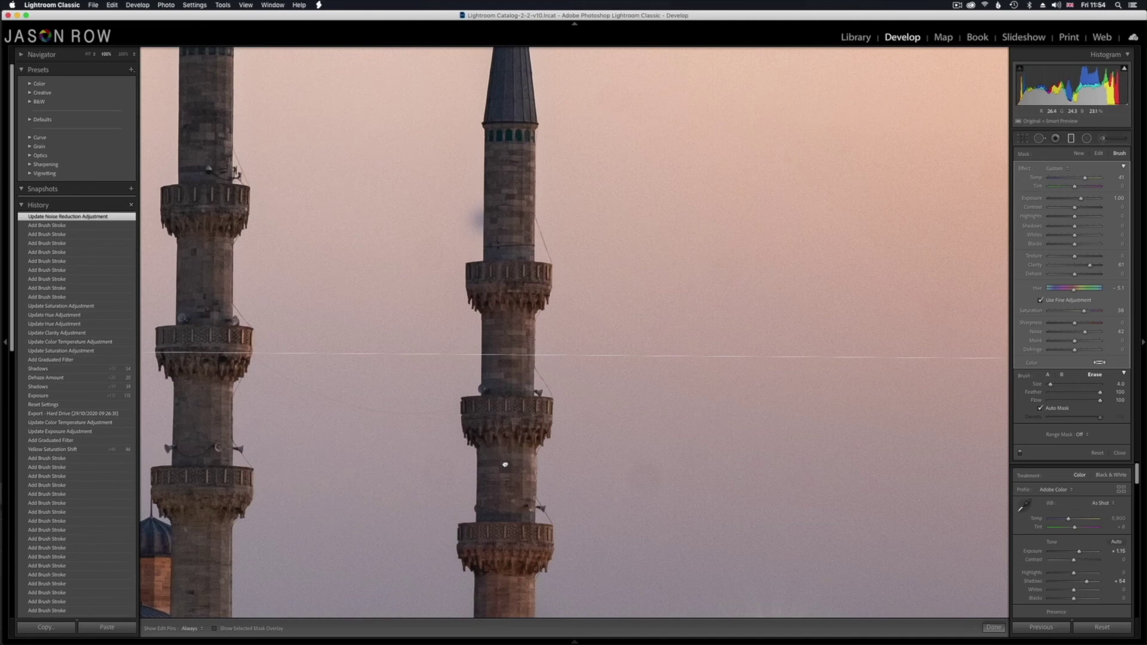
left_click(505, 464)
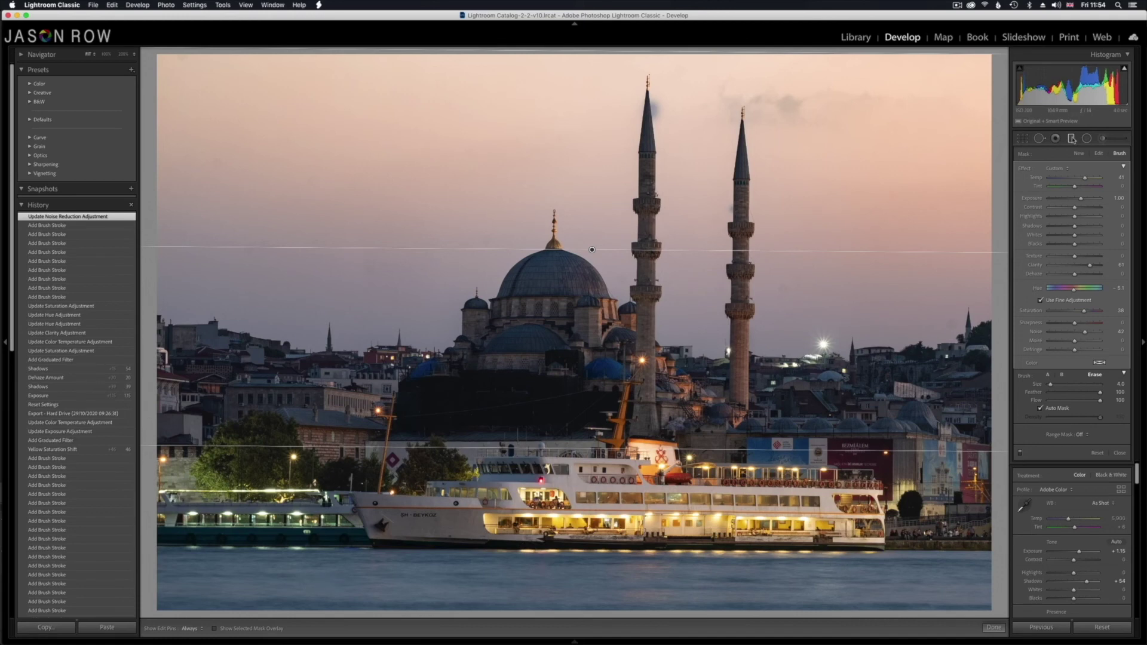
left_click(993, 627)
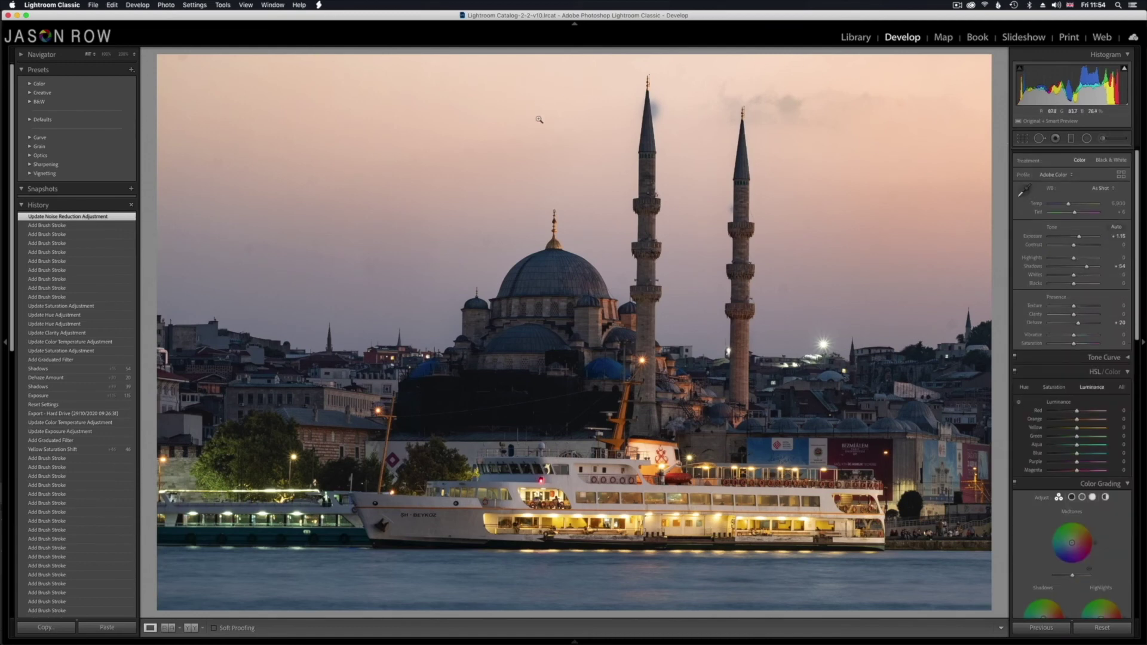
Step: Add a graduated filter over the water from the photo's lower edge up to the ferry's hull and reset its Exposure to 0
left_click(1072, 139)
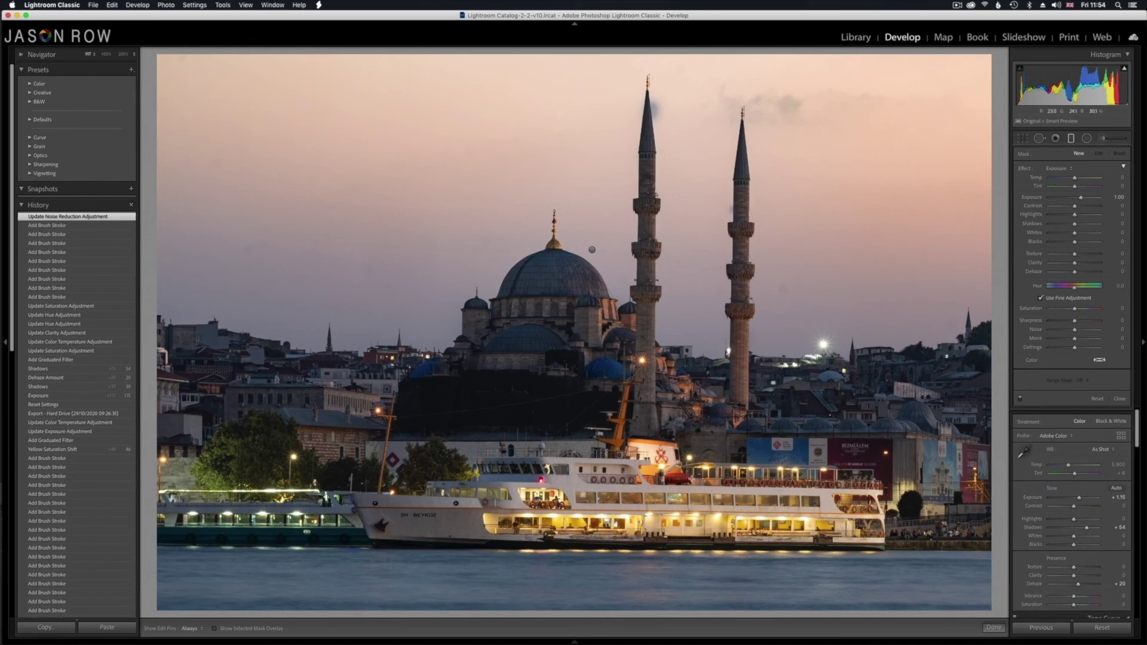
left_click_drag(539, 615, 538, 521)
left_click_drag(538, 570, 539, 569)
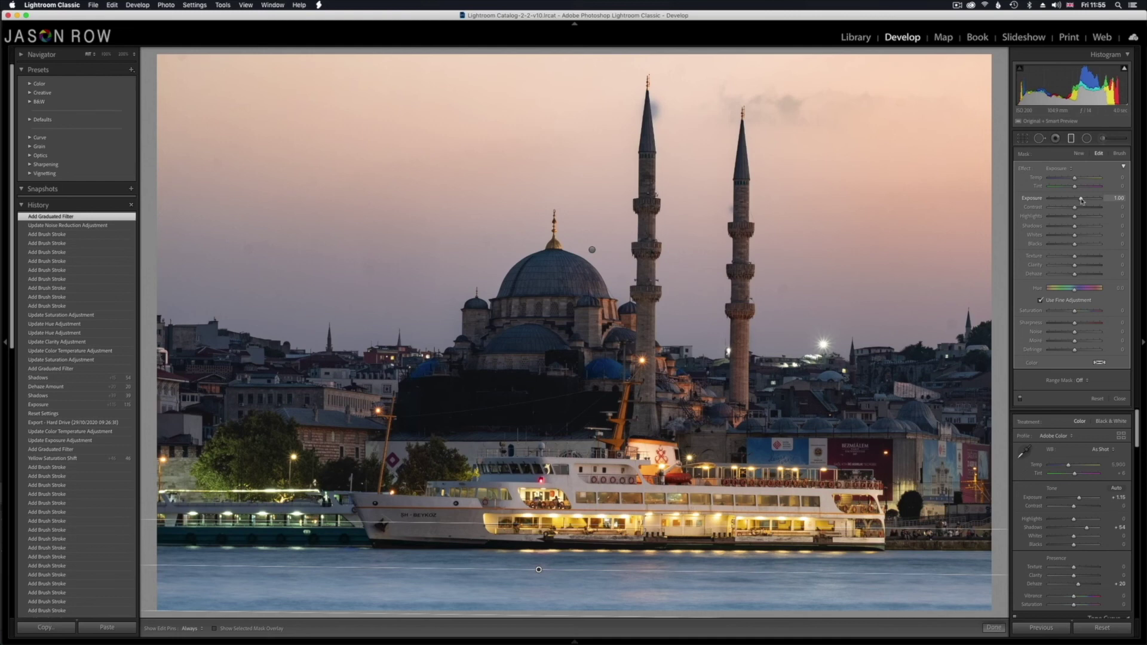
double_click(1038, 202)
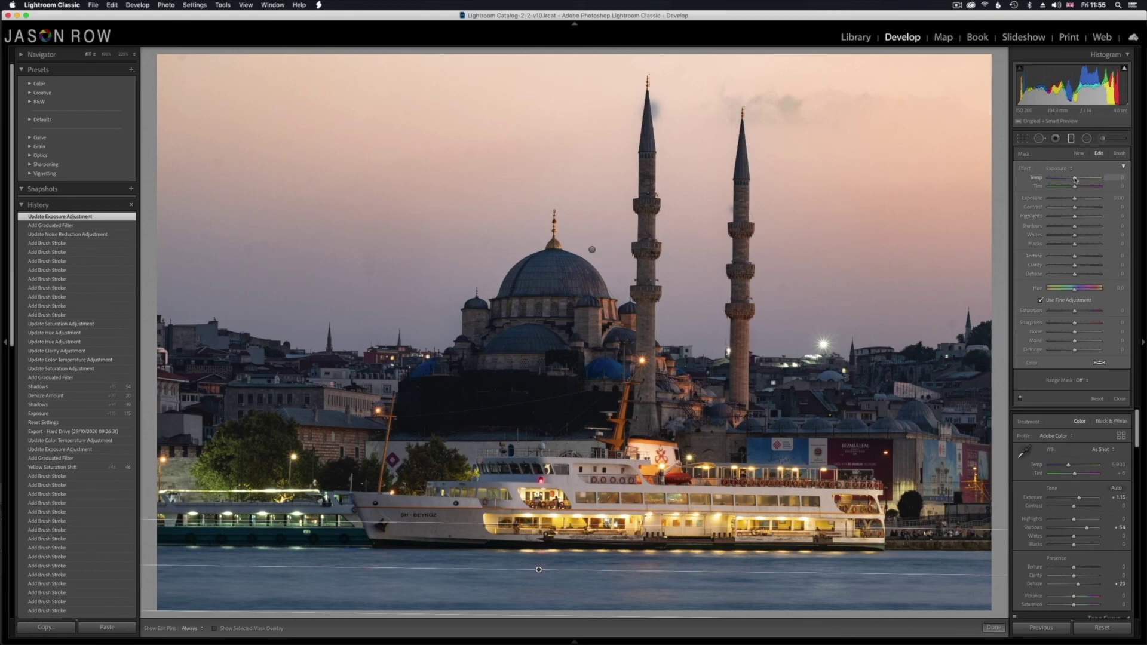
Step: Cool the water filter's Temp to about -38, lower its Clarity to -71, and finish the filter
mouse_move(1075, 180)
left_mouse_down()
mouse_move(1037, 178)
mouse_move(1064, 179)
left_mouse_up()
left_click_drag(1065, 179, 1062, 178)
left_click_drag(1063, 179, 1065, 178)
left_click(1074, 273)
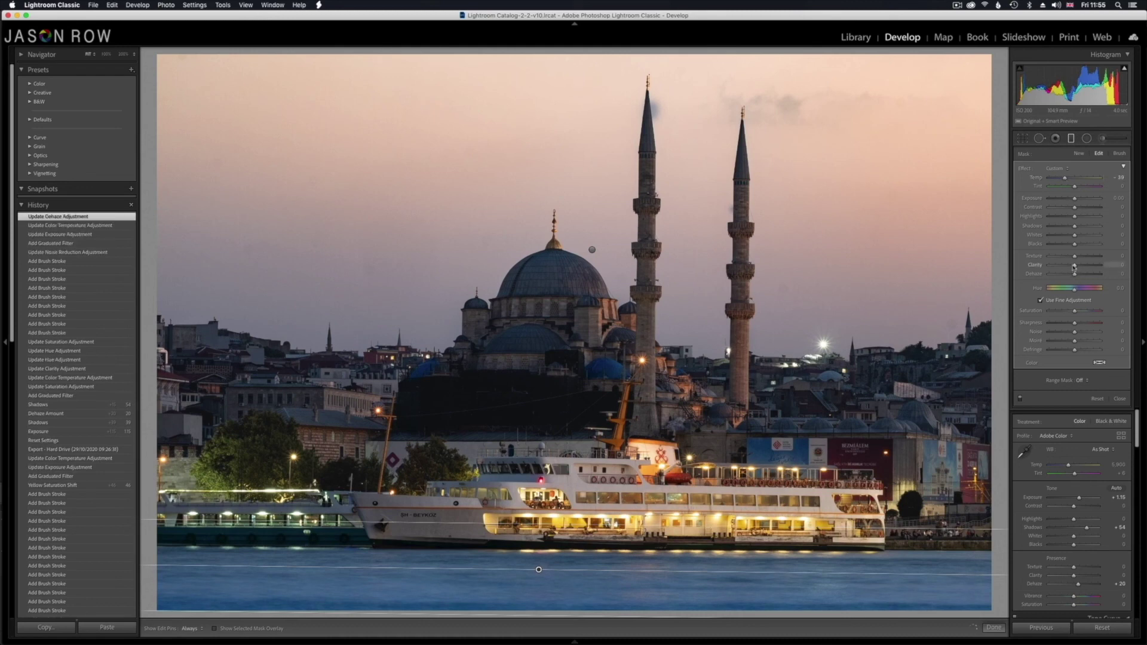
left_click_drag(1075, 266, 1057, 268)
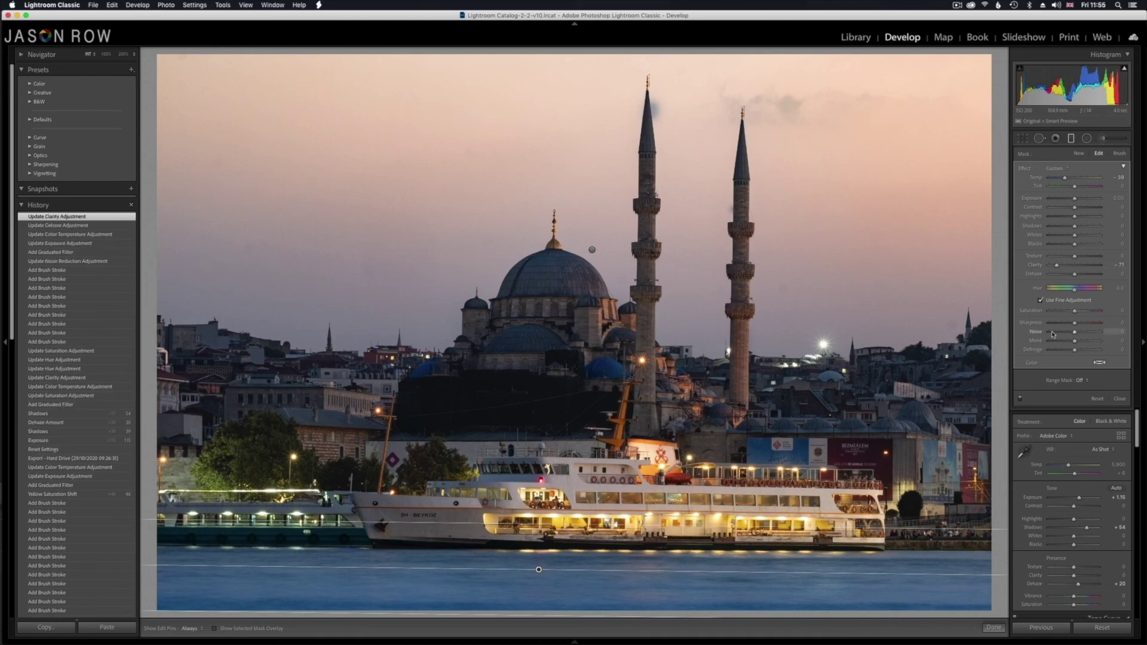
left_click(993, 627)
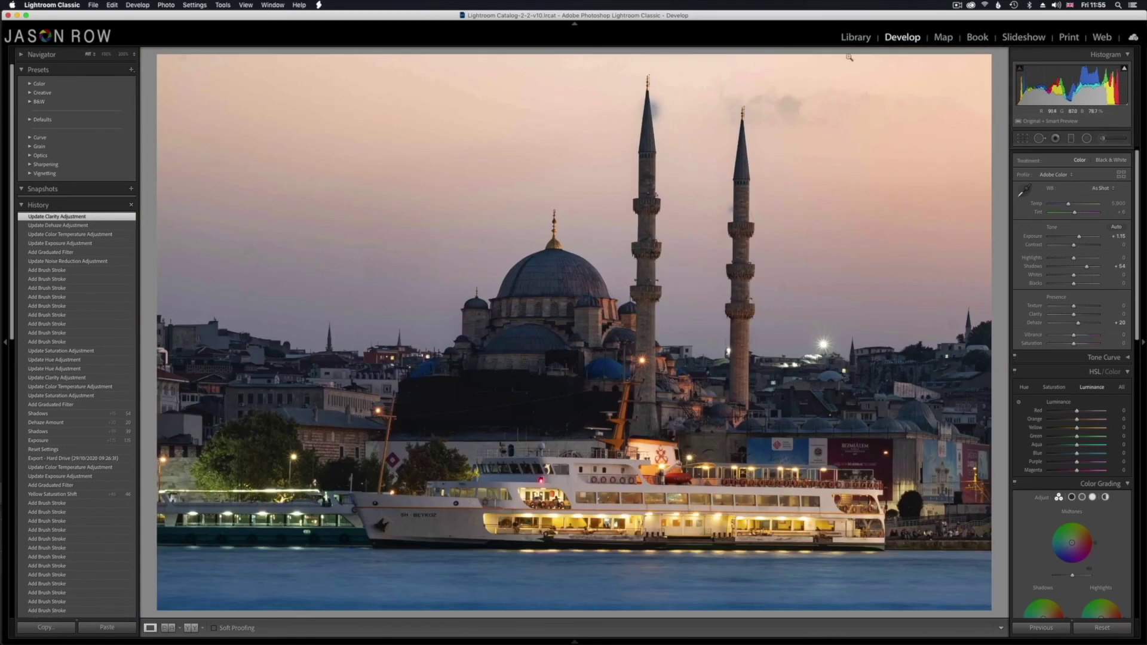
Step: Compare the edited mosque and ferry photo side by side with the neighbouring dark exposure in the Library
left_click(853, 38)
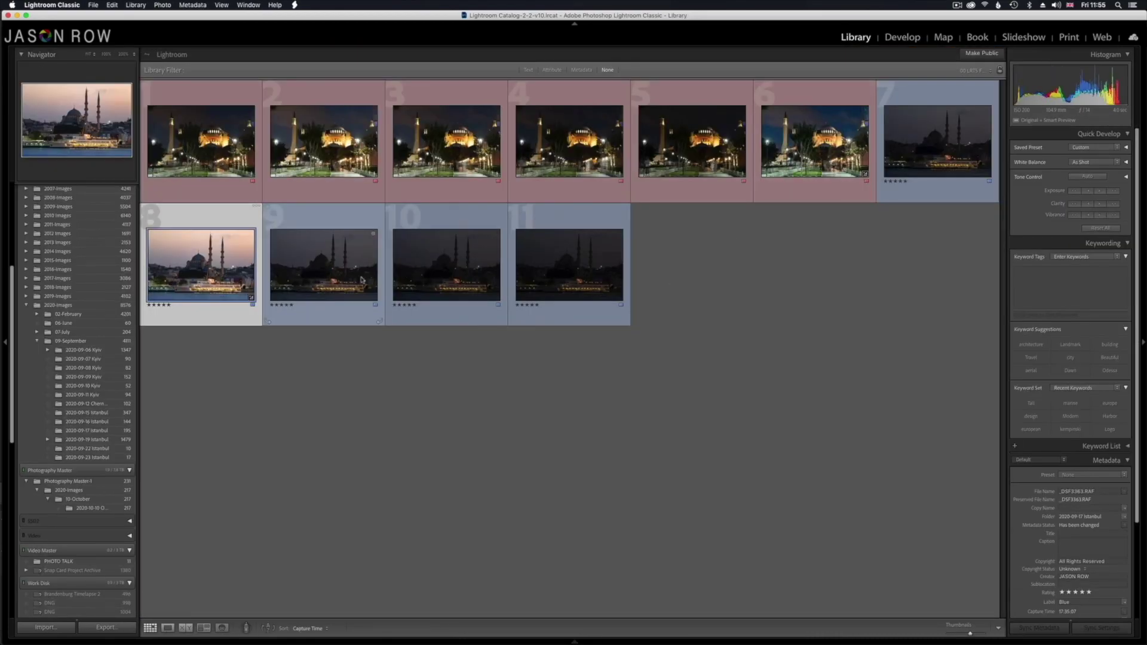
left_click(345, 279, "super")
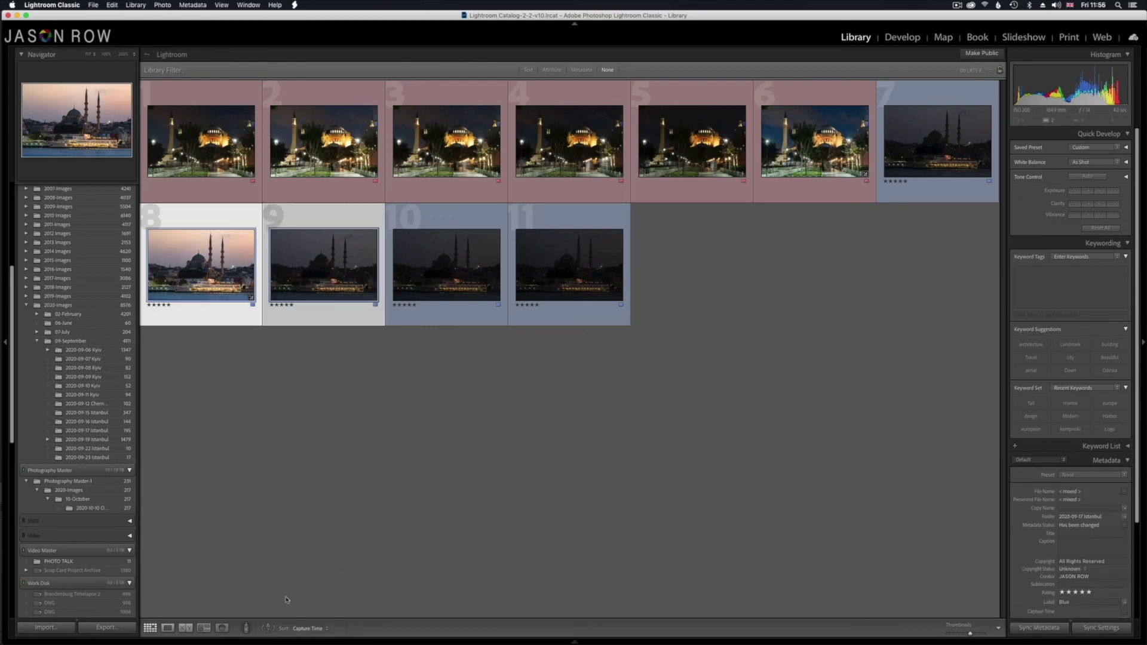
left_click(183, 628)
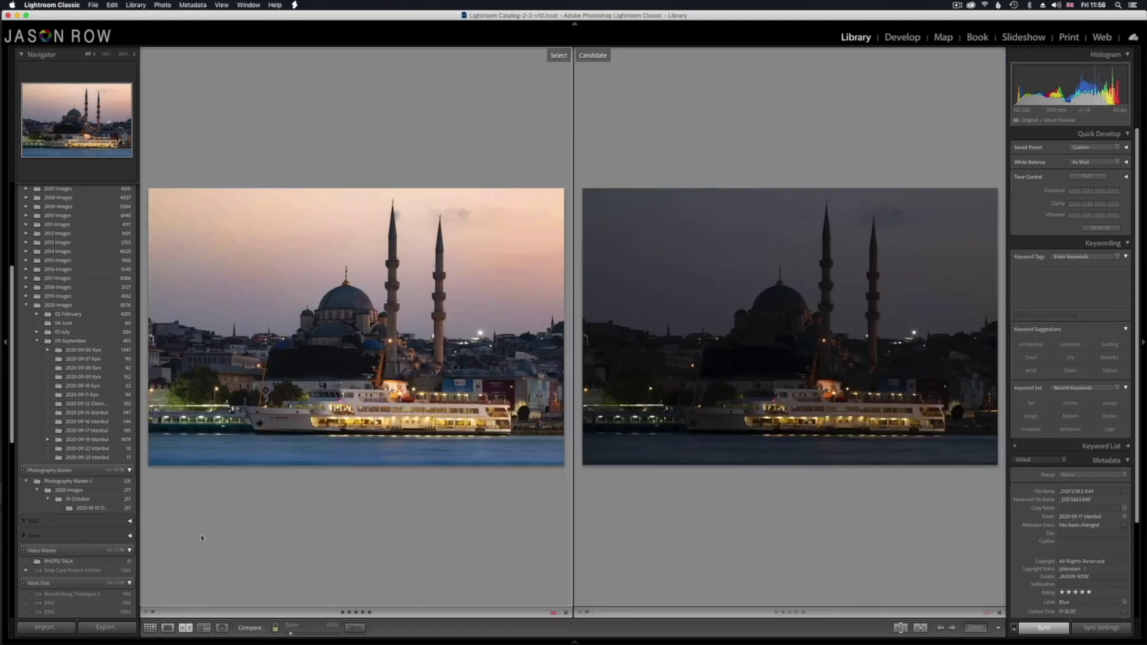